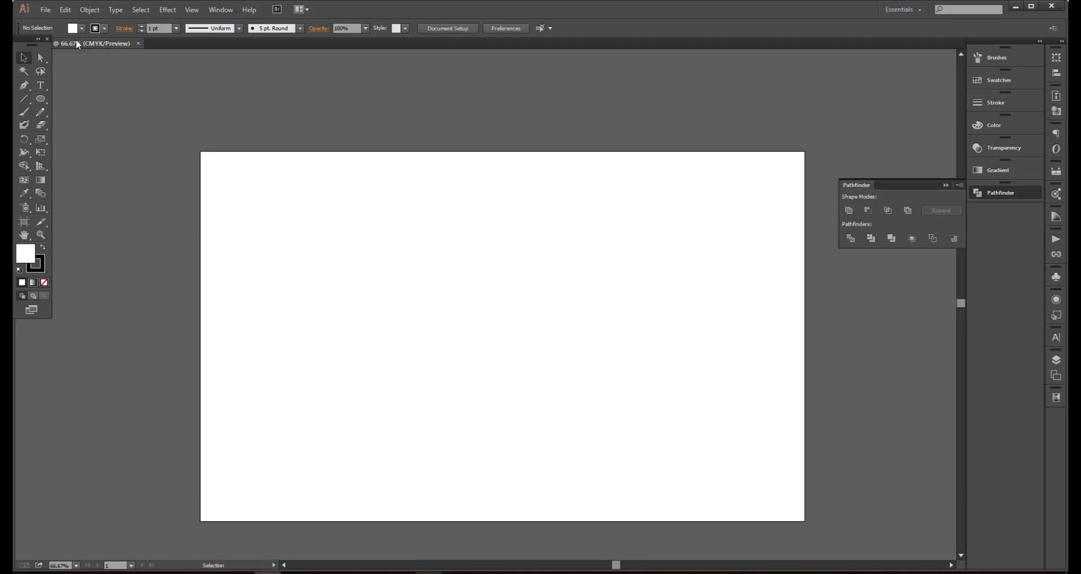
Draw a black-filled circle on the artboard, then adjust its position and size
{"action": "left_click", "coordinate": [82, 28]}
{"action": "left_click", "coordinate": [147, 139]}
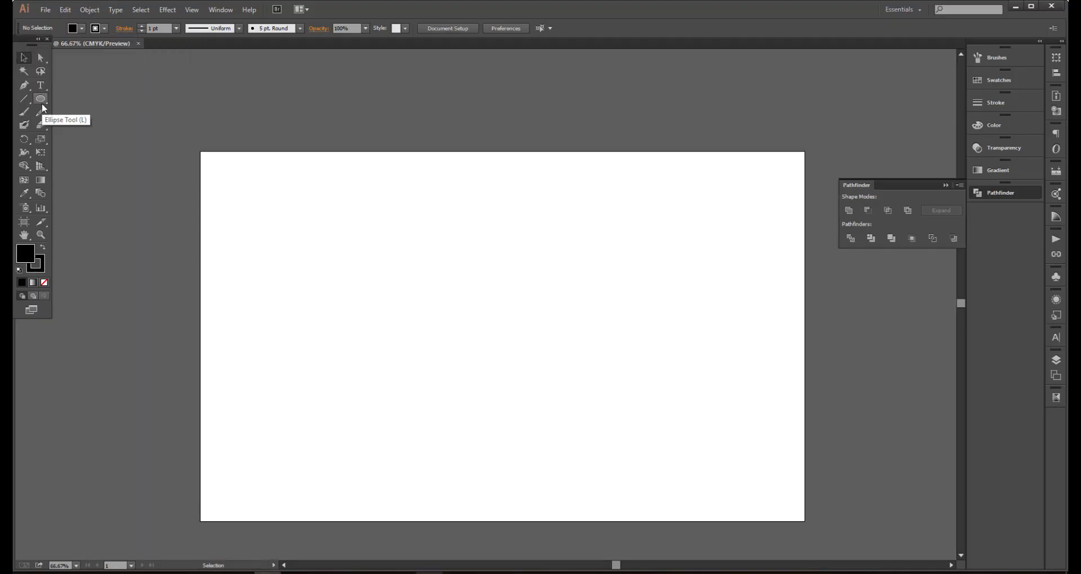
{"action": "left_click_drag", "start_coordinate": [213, 167], "coordinate": [311, 266]}
{"action": "left_click", "coordinate": [23, 57]}
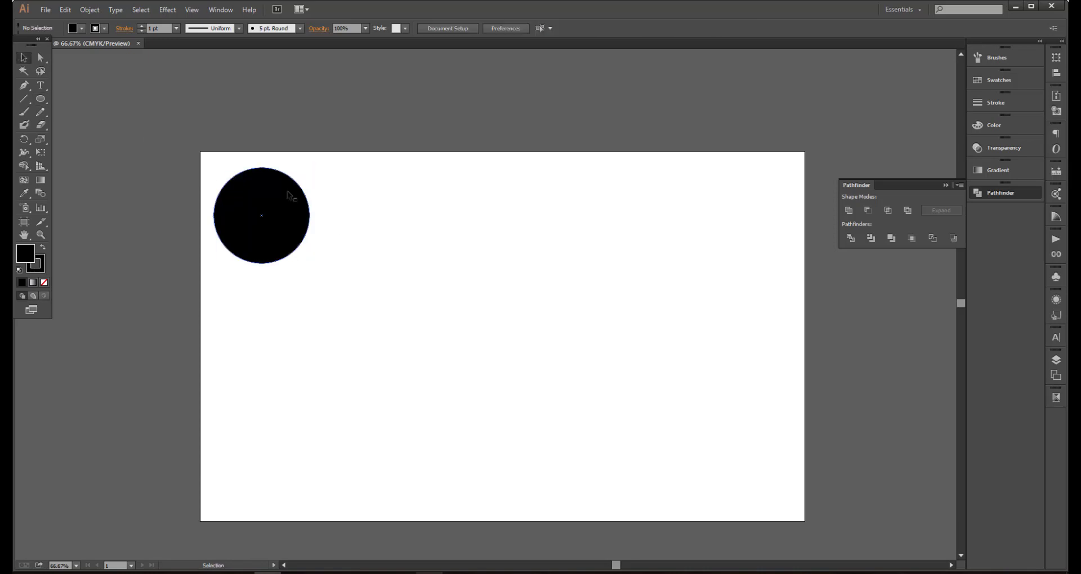
{"action": "left_click_drag", "start_coordinate": [261, 216], "coordinate": [287, 241]}
{"action": "left_click_drag", "start_coordinate": [336, 288], "coordinate": [323, 276]}
{"action": "key", "text": "ctrl+shift+a"}
{"action": "key", "text": "ctrl+1"}
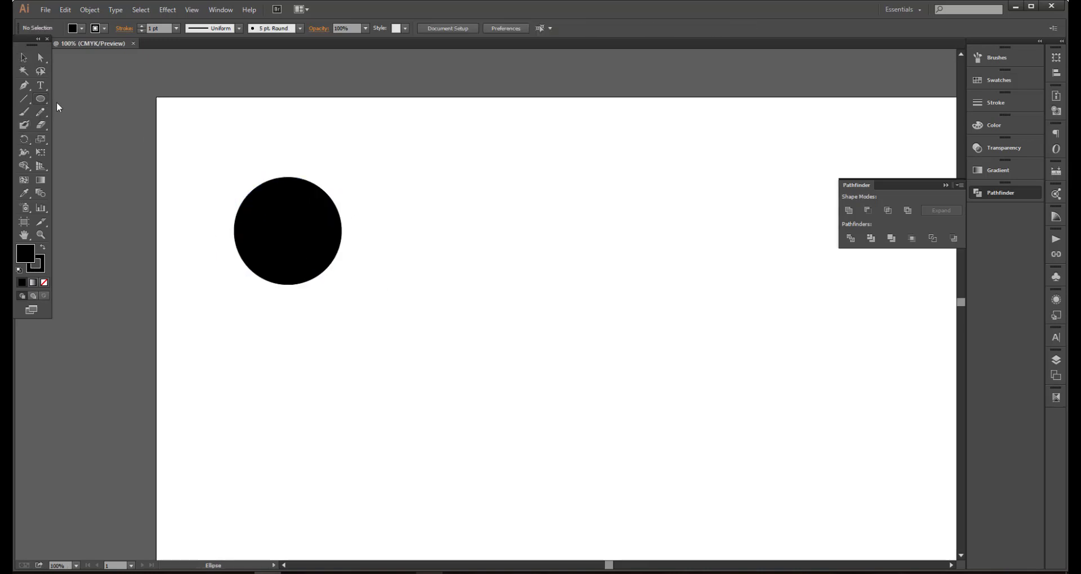
Trim the circle to its top-left quarter using a square and Pathfinder Intersect, then copy it
{"action": "key", "text": "m"}
{"action": "key", "text": "ctrl+a"}
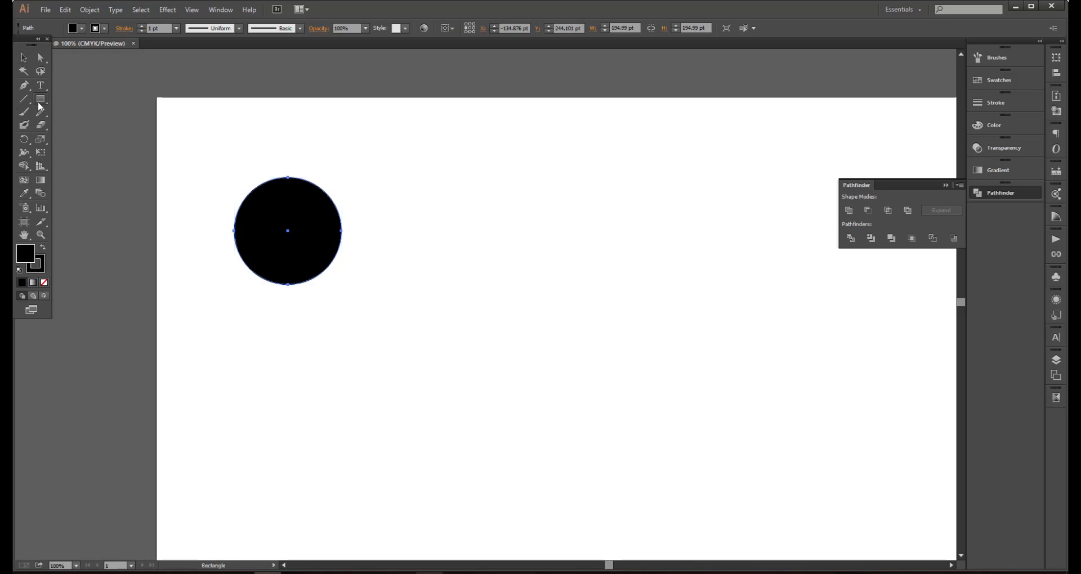
{"action": "left_click_drag", "start_coordinate": [289, 177], "coordinate": [229, 229]}
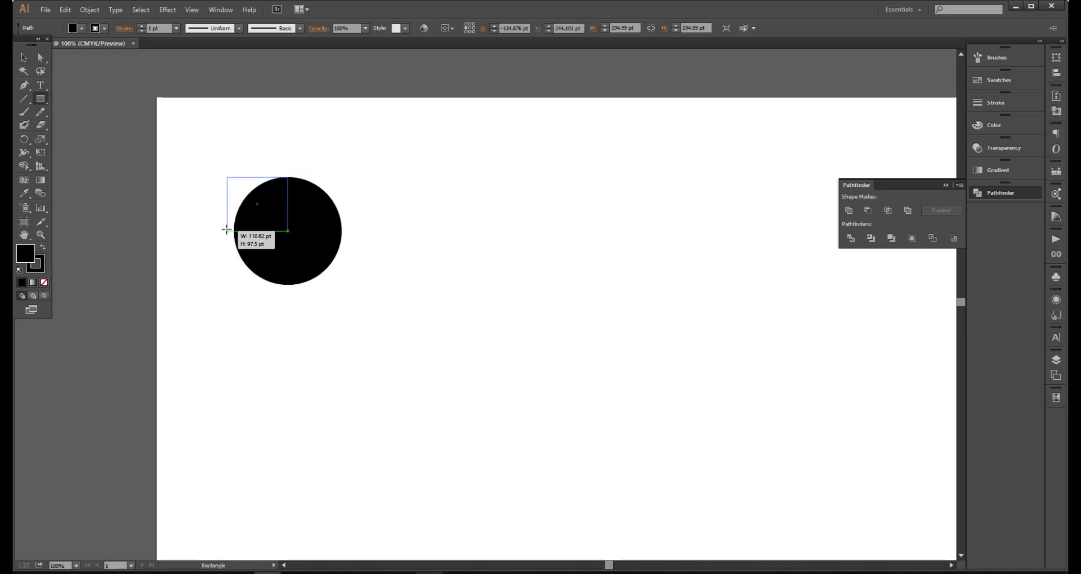
{"action": "key", "text": "v"}
{"action": "left_click_drag", "start_coordinate": [369, 161], "coordinate": [211, 277]}
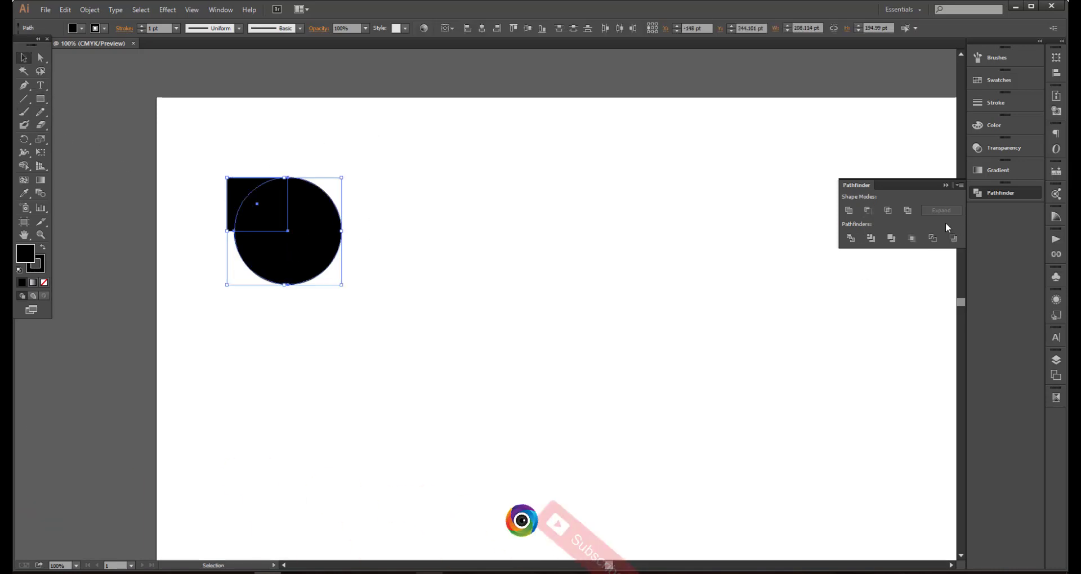
{"action": "left_click", "coordinate": [887, 210]}
{"action": "mouse_move", "coordinate": [270, 217]}
{"action": "left_mouse_down"}
{"action": "mouse_move", "coordinate": [465, 221]}
{"action": "mouse_move", "coordinate": [286, 280]}
{"action": "left_mouse_up"}
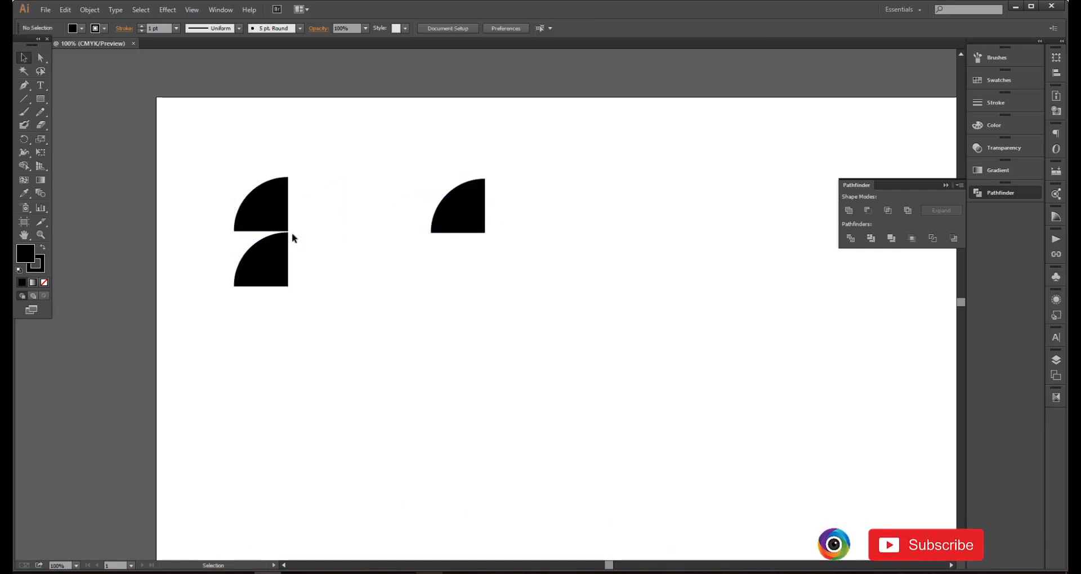
{"action": "scroll", "coordinate": [292, 238], "scroll_direction": "up", "scroll_amount": 3}
Copy the stacked pair into four quarter-circles, group them, and rotate 45° into a diamond
{"action": "left_click", "coordinate": [280, 237]}
{"action": "scroll", "coordinate": [315, 243], "scroll_direction": "down", "scroll_amount": 2}
{"action": "mouse_move", "coordinate": [340, 197]}
{"action": "left_mouse_down"}
{"action": "mouse_move", "coordinate": [251, 314]}
{"action": "mouse_move", "coordinate": [346, 287]}
{"action": "left_mouse_up"}
{"action": "left_click_drag", "start_coordinate": [193, 110], "coordinate": [374, 309]}
{"action": "right_click", "coordinate": [355, 285]}
{"action": "left_click", "coordinate": [382, 336]}
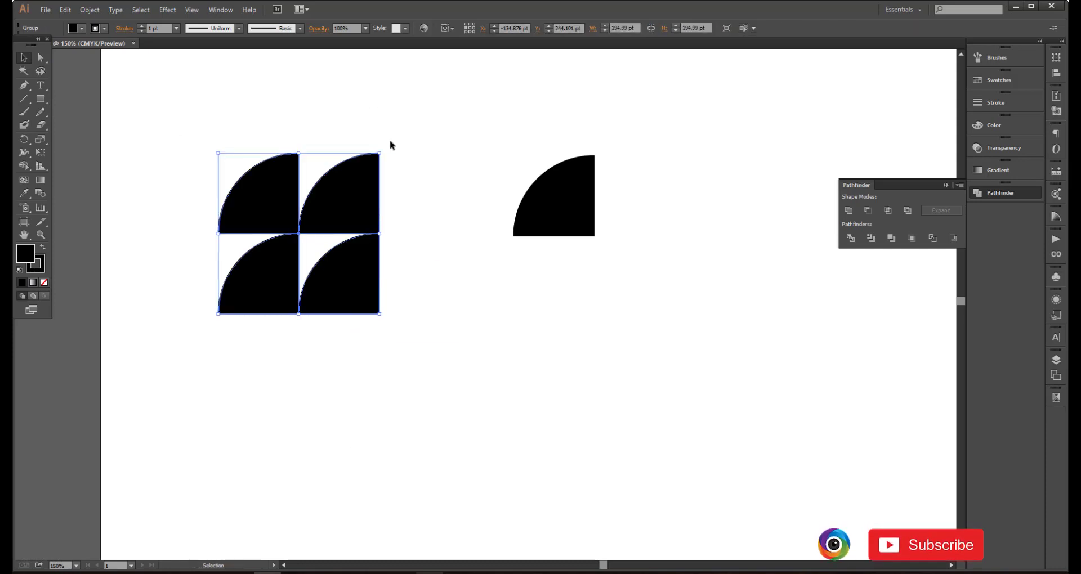
{"action": "mouse_move", "coordinate": [381, 149]}
{"action": "left_mouse_down"}
{"action": "mouse_move", "coordinate": [326, 144]}
{"action": "mouse_move", "coordinate": [299, 120]}
{"action": "left_mouse_up"}
Add a small white circle as the fish's eye and group the whole fish
{"action": "left_click_drag", "start_coordinate": [41, 99], "coordinate": [90, 126]}
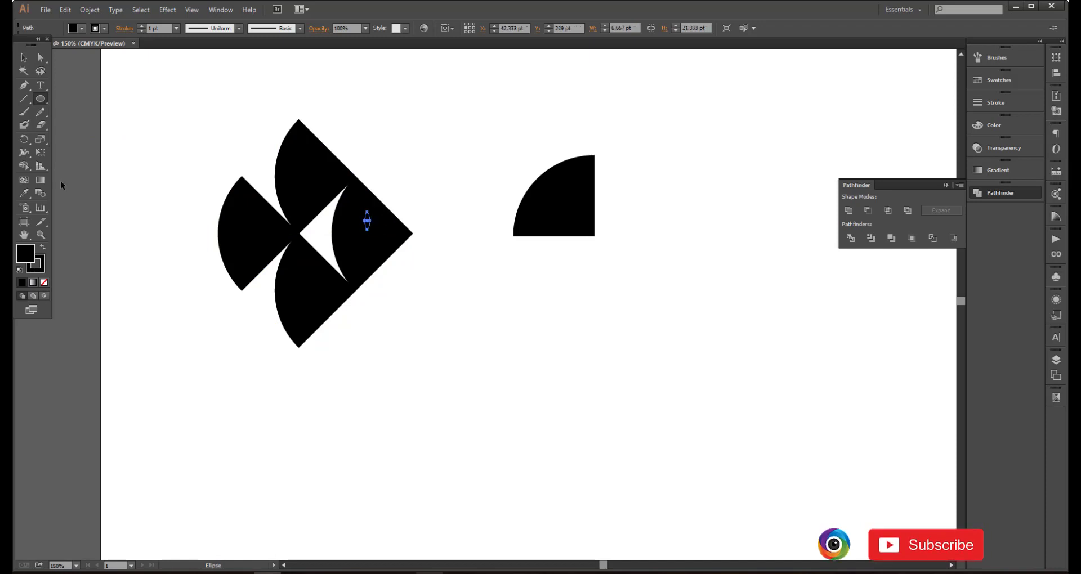
{"action": "left_click_drag", "start_coordinate": [369, 222], "coordinate": [378, 230]}
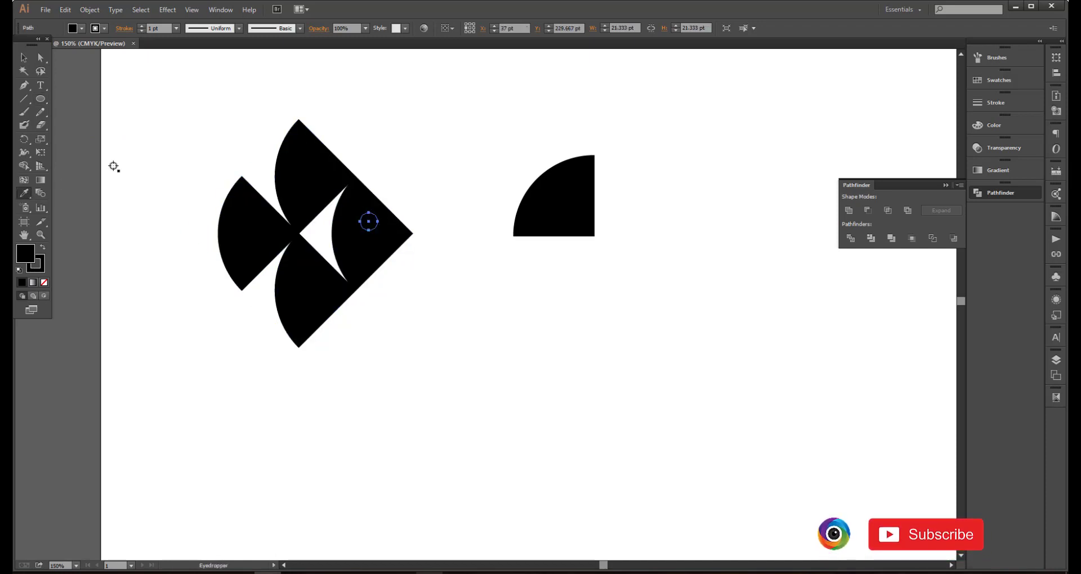
{"action": "left_click", "coordinate": [113, 166]}
{"action": "key", "text": "v"}
{"action": "left_click_drag", "start_coordinate": [181, 102], "coordinate": [427, 306]}
{"action": "right_click", "coordinate": [370, 245]}
{"action": "left_click", "coordinate": [410, 295]}
{"action": "key", "text": "ctrl+minus"}
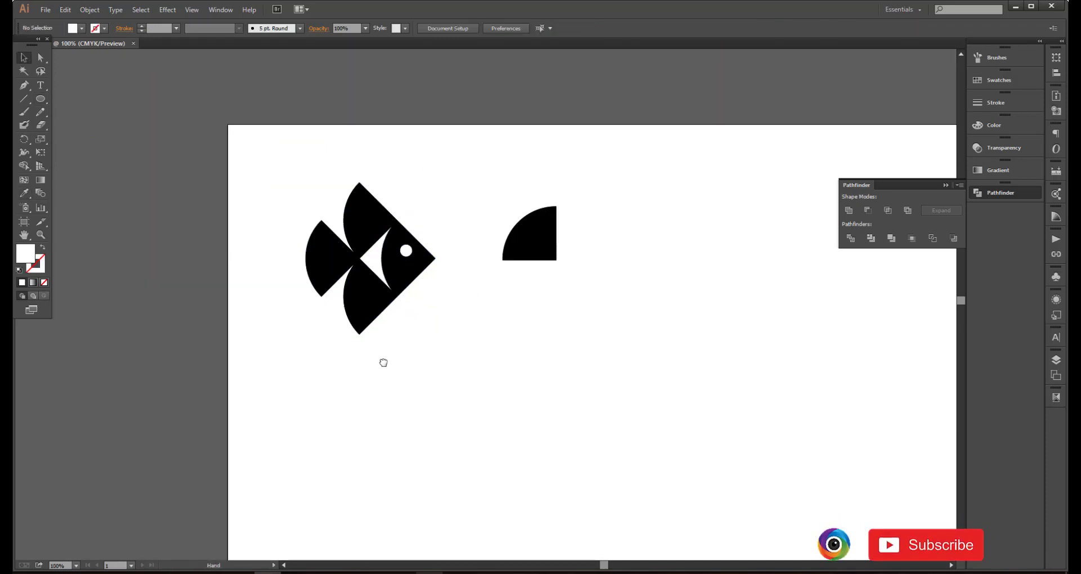
{"action": "left_click_drag", "start_coordinate": [383, 362], "coordinate": [303, 387]}
{"action": "left_click_drag", "start_coordinate": [338, 282], "coordinate": [322, 273]}
{"action": "left_click", "coordinate": [463, 275]}
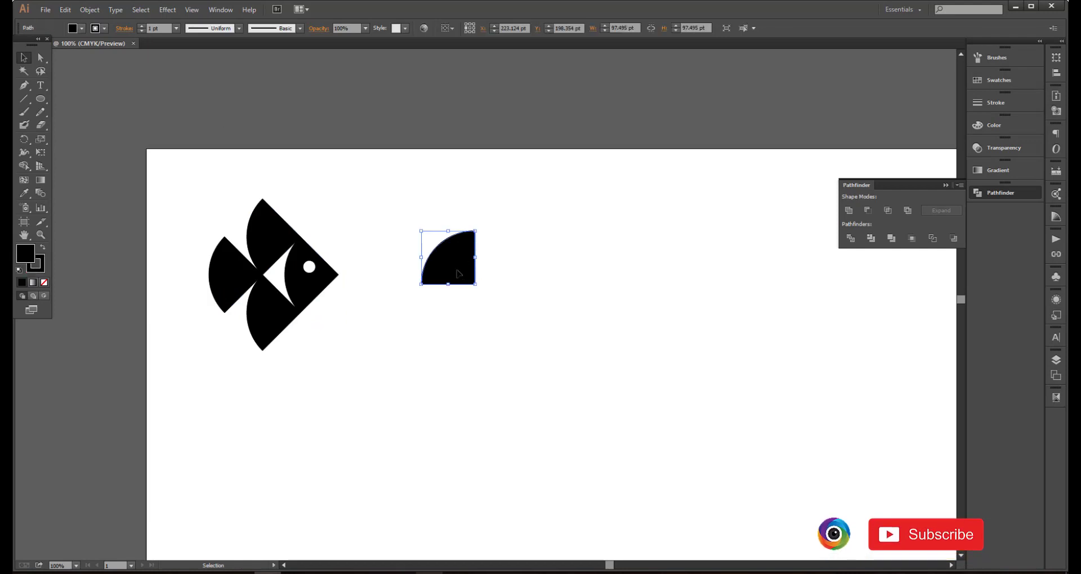
Place an overlapping copy of the quarter-circle and fill one of the pair grey
{"action": "mouse_move", "coordinate": [463, 282]}
{"action": "left_mouse_down"}
{"action": "mouse_move", "coordinate": [477, 296]}
{"action": "mouse_move", "coordinate": [476, 340]}
{"action": "mouse_move", "coordinate": [457, 275]}
{"action": "left_mouse_up"}
{"action": "key", "text": "ctrl+plus"}
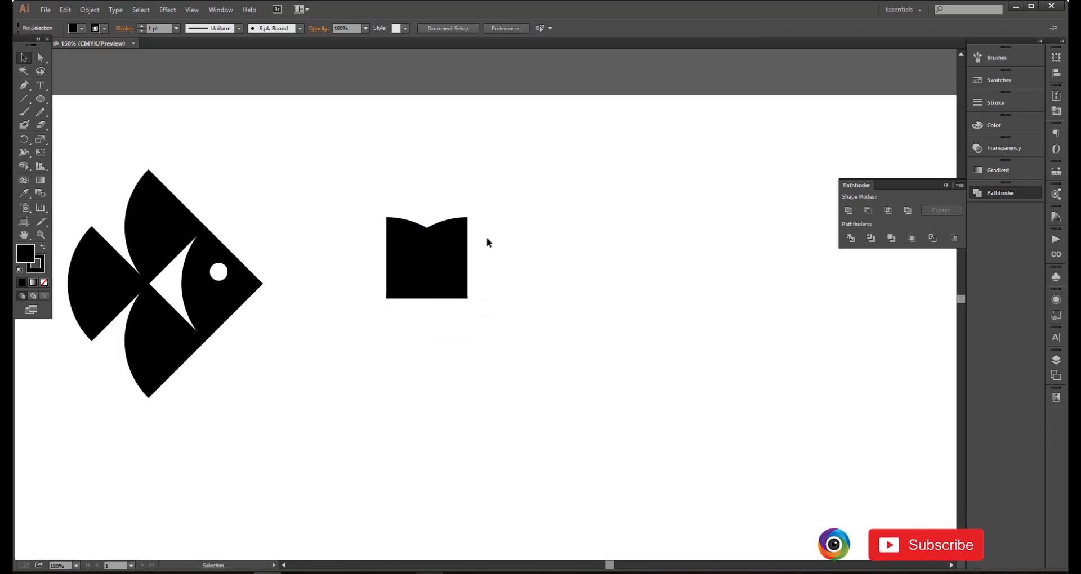
{"action": "left_click", "coordinate": [87, 29]}
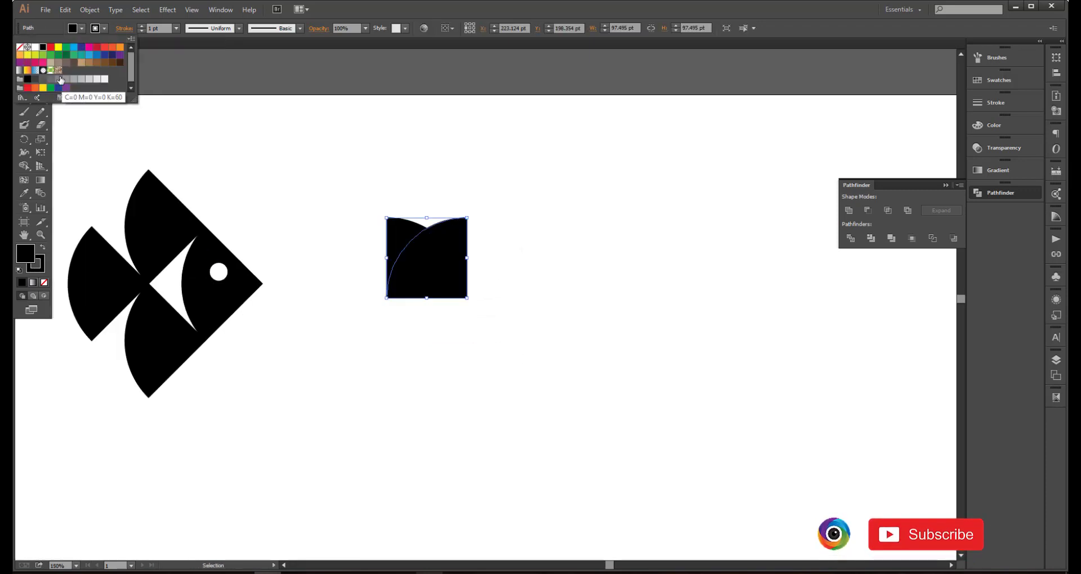
{"action": "left_click", "coordinate": [59, 79]}
{"action": "left_click", "coordinate": [352, 163]}
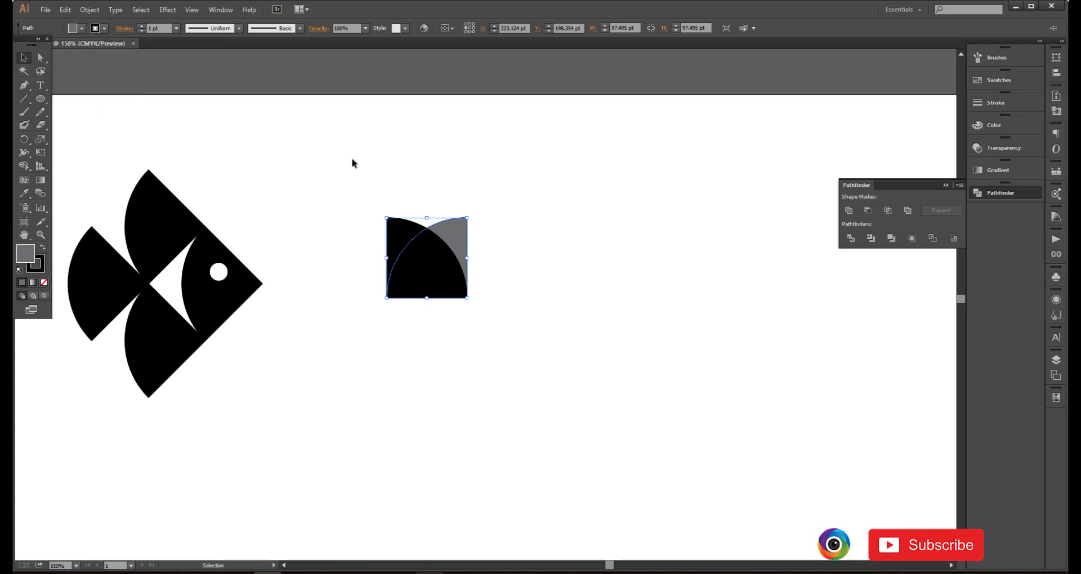
{"action": "left_click", "coordinate": [338, 174]}
Set both quarter-circles' stroke to None and group them into one block
{"action": "mouse_move", "coordinate": [386, 195]}
{"action": "left_mouse_down"}
{"action": "mouse_move", "coordinate": [473, 304]}
{"action": "mouse_move", "coordinate": [499, 327]}
{"action": "mouse_move", "coordinate": [558, 344]}
{"action": "mouse_move", "coordinate": [513, 337]}
{"action": "left_mouse_up"}
{"action": "left_click", "coordinate": [104, 28]}
{"action": "left_click", "coordinate": [24, 48]}
{"action": "left_click", "coordinate": [323, 178]}
{"action": "key", "text": "ctrl+minus"}
{"action": "right_click", "coordinate": [482, 311]}
{"action": "left_click", "coordinate": [498, 360]}
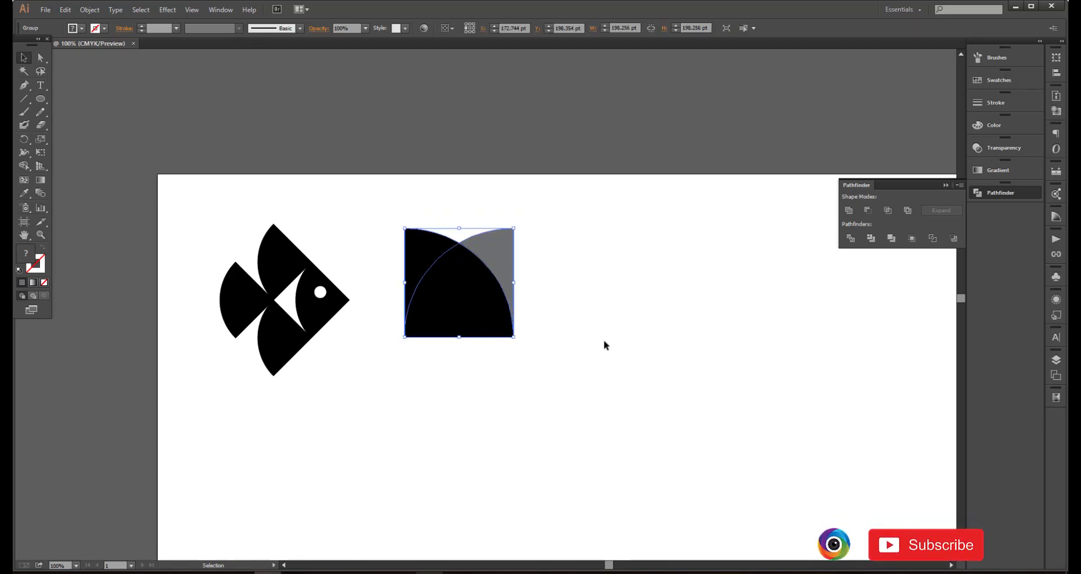
{"action": "left_click", "coordinate": [603, 345]}
{"action": "key", "text": "ctrl+minus"}
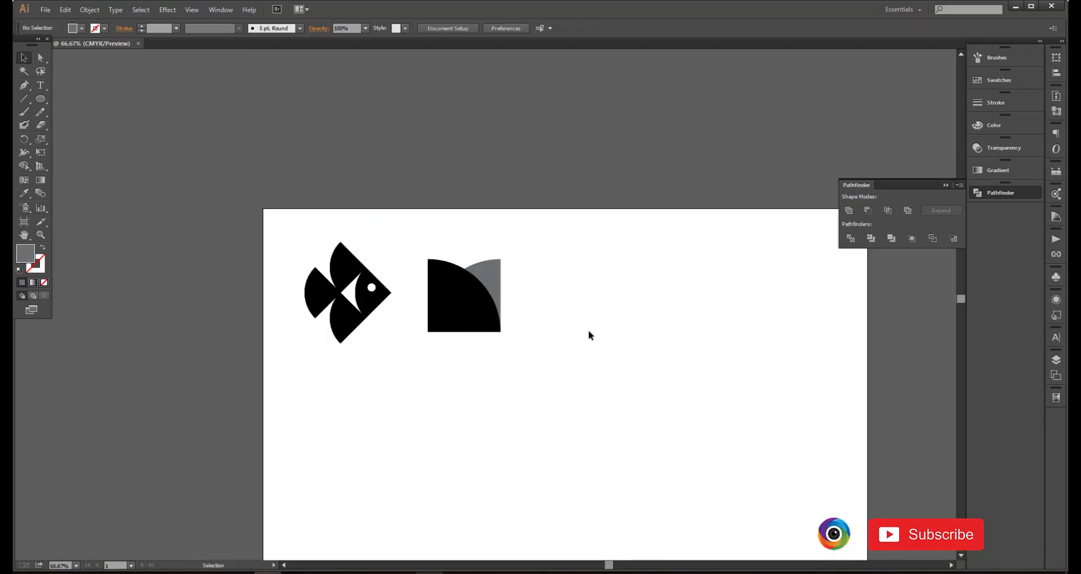
Draw a grey circle beside the block and subtract a smaller inner copy to form a ring
{"action": "left_click_drag", "start_coordinate": [578, 335], "coordinate": [476, 334]}
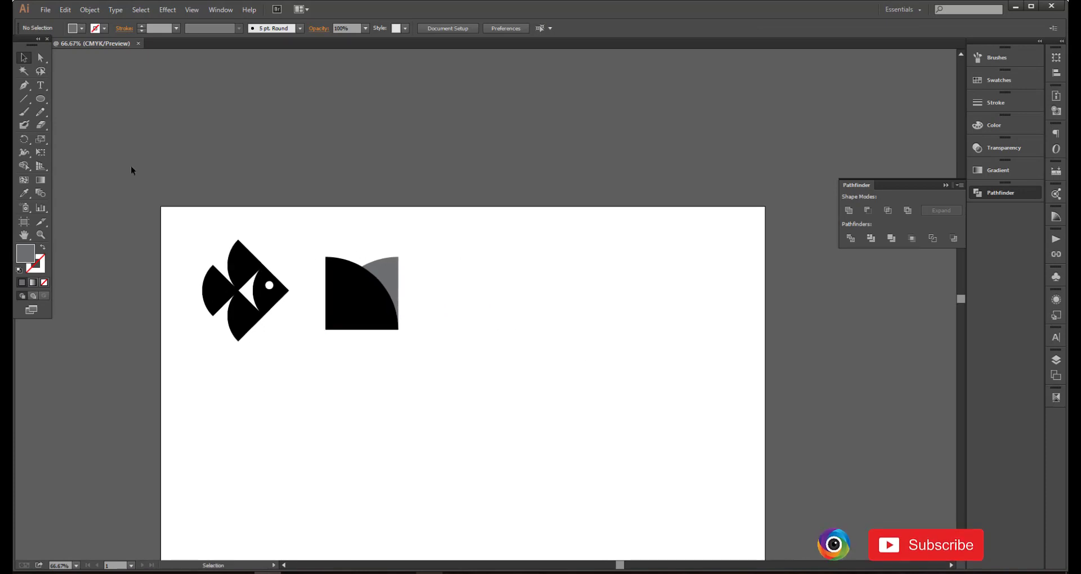
{"action": "left_click_drag", "start_coordinate": [41, 106], "coordinate": [98, 124]}
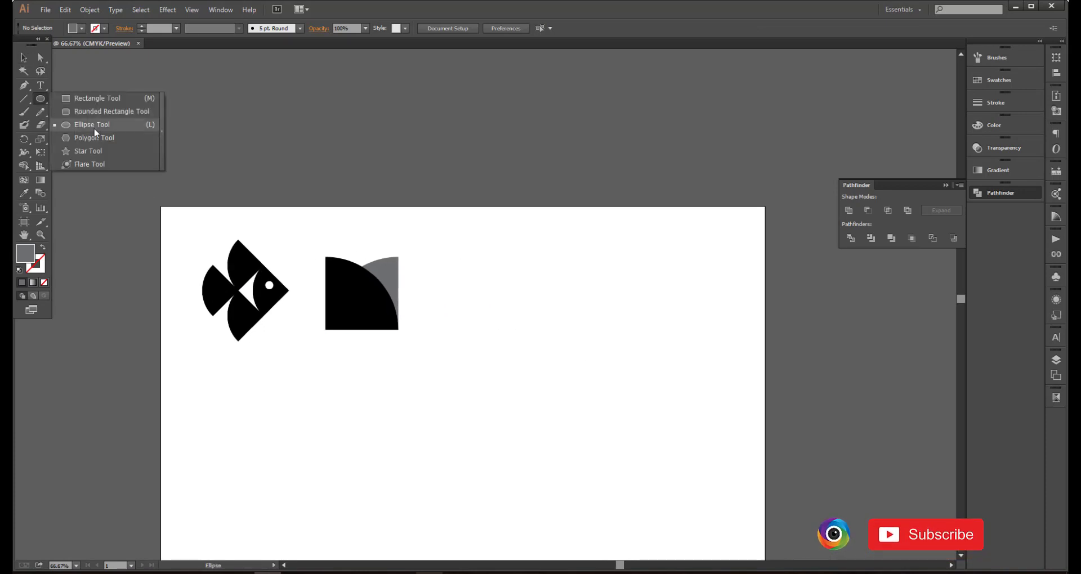
{"action": "left_click_drag", "start_coordinate": [486, 299], "coordinate": [537, 347]}
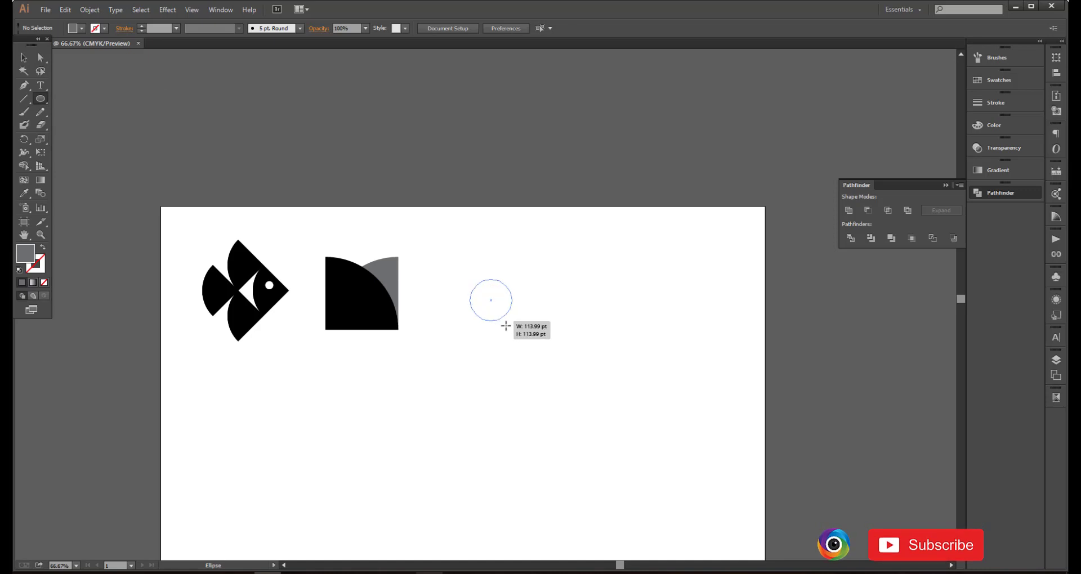
{"action": "key", "text": "v"}
{"action": "left_click_drag", "start_coordinate": [538, 309], "coordinate": [516, 296]}
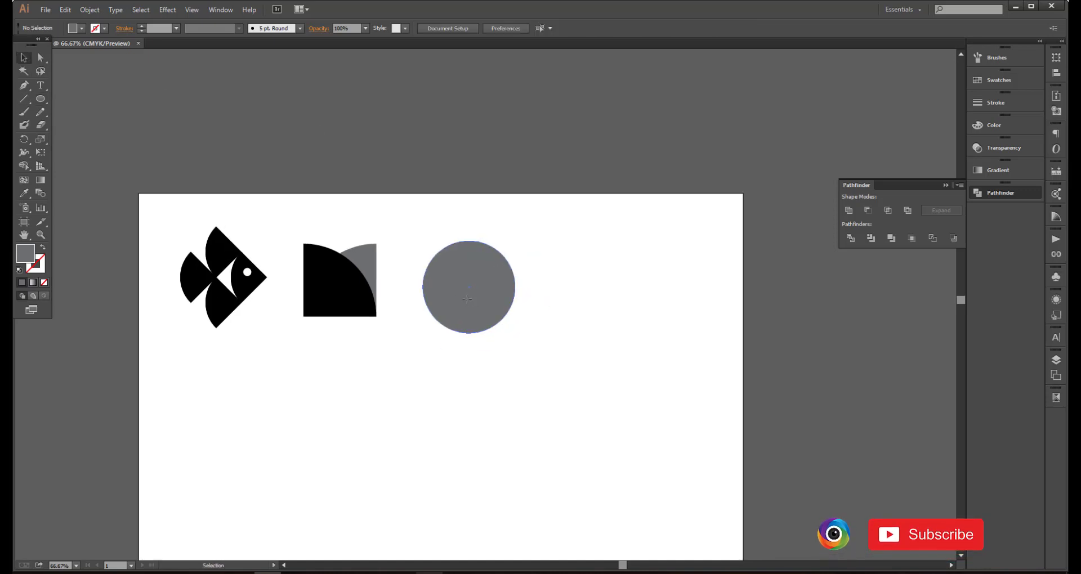
{"action": "left_click", "coordinate": [486, 291]}
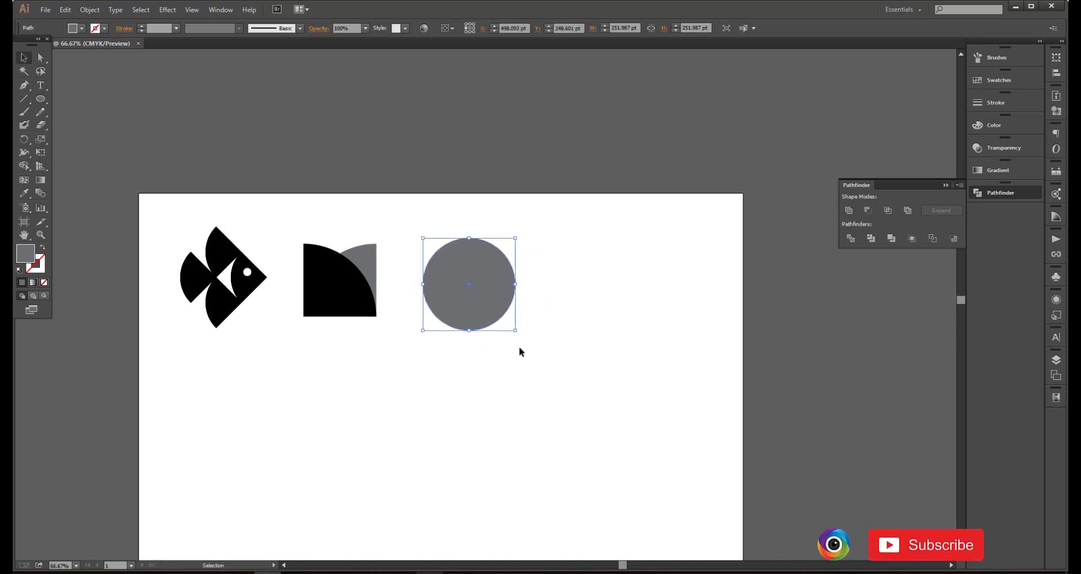
{"action": "left_click_drag", "start_coordinate": [514, 331], "coordinate": [490, 308]}
{"action": "left_click_drag", "start_coordinate": [559, 239], "coordinate": [493, 309]}
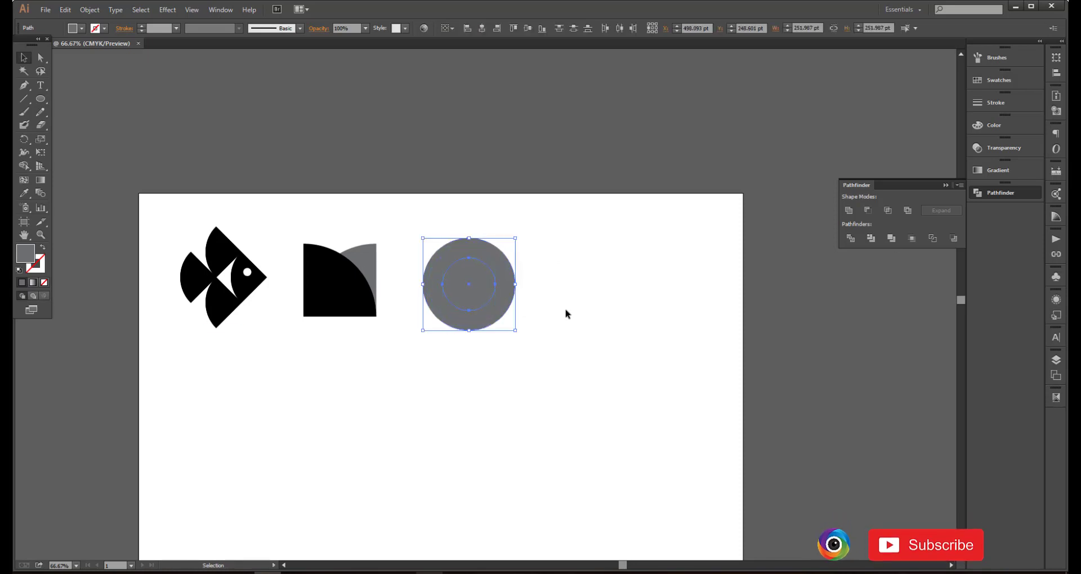
{"action": "left_click", "coordinate": [888, 212]}
{"action": "key", "text": "ctrl+shift+a"}
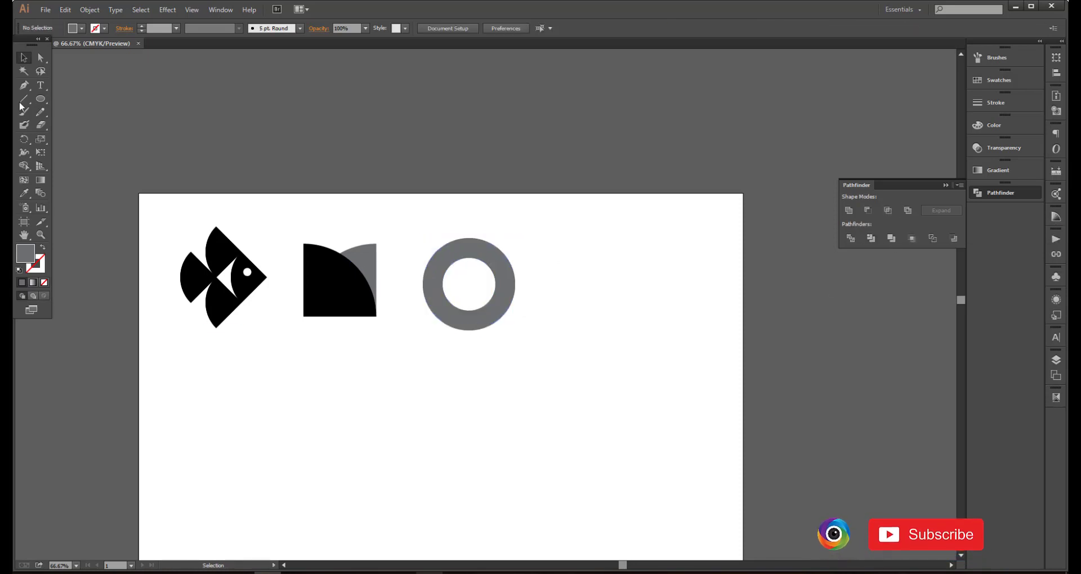
Cut a centred bar notch from the ring with Minus Front and rotate it so the gap faces right
{"action": "left_click_drag", "start_coordinate": [37, 102], "coordinate": [82, 99]}
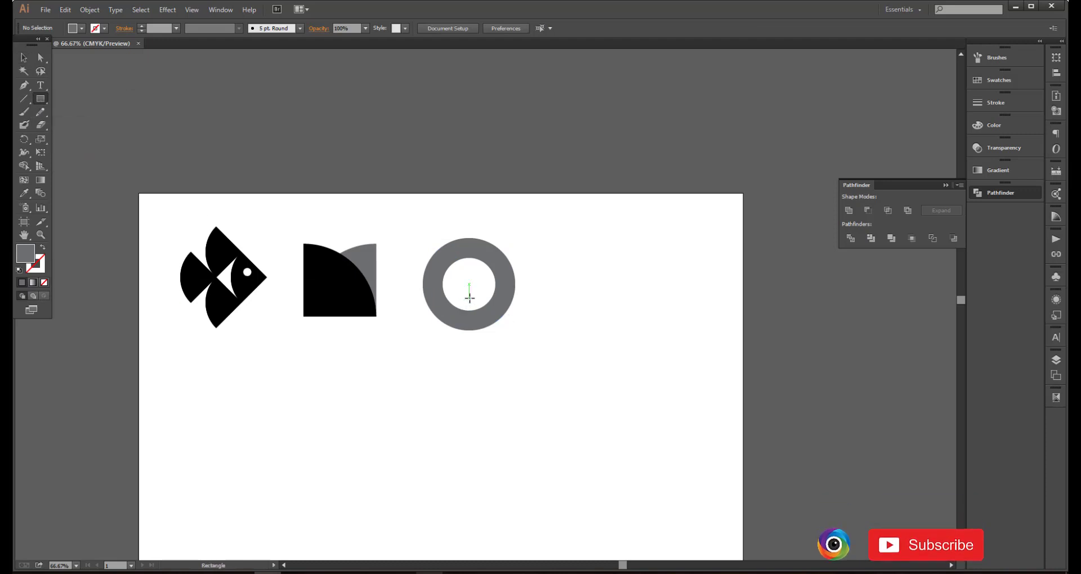
{"action": "left_click_drag", "start_coordinate": [469, 285], "coordinate": [455, 368]}
{"action": "left_click_drag", "start_coordinate": [580, 284], "coordinate": [469, 361]}
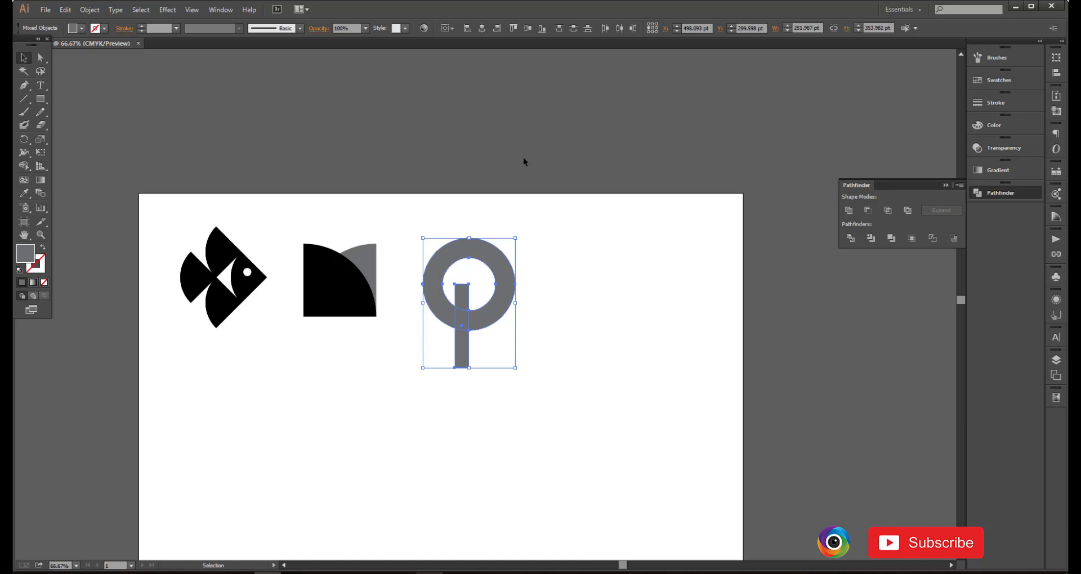
{"action": "left_click", "coordinate": [482, 29]}
{"action": "left_click", "coordinate": [868, 210]}
{"action": "left_click_drag", "start_coordinate": [554, 262], "coordinate": [449, 345]}
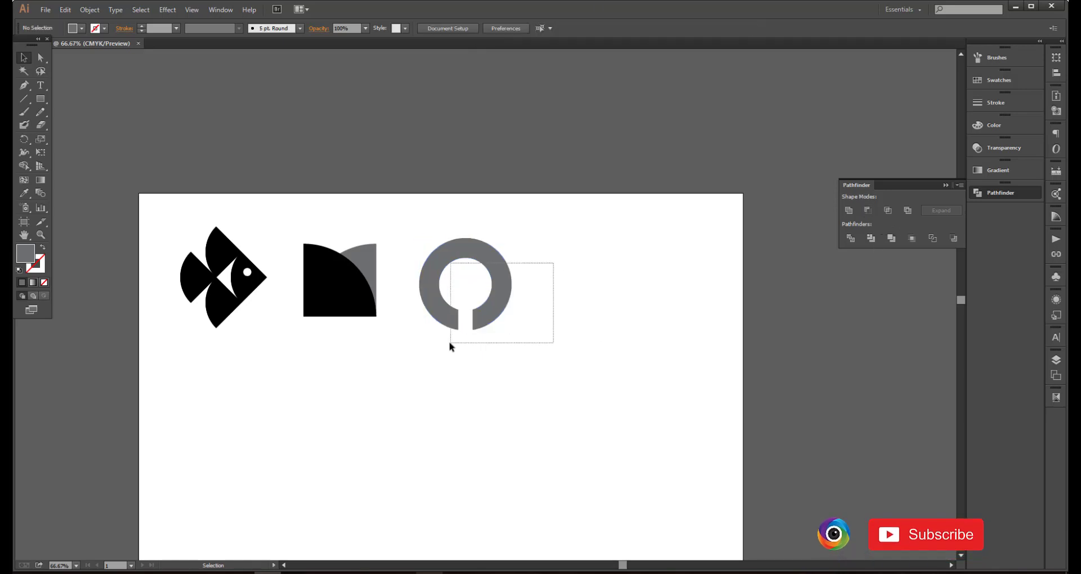
{"action": "left_click_drag", "start_coordinate": [515, 235], "coordinate": [420, 239]}
{"action": "left_click", "coordinate": [550, 331]}
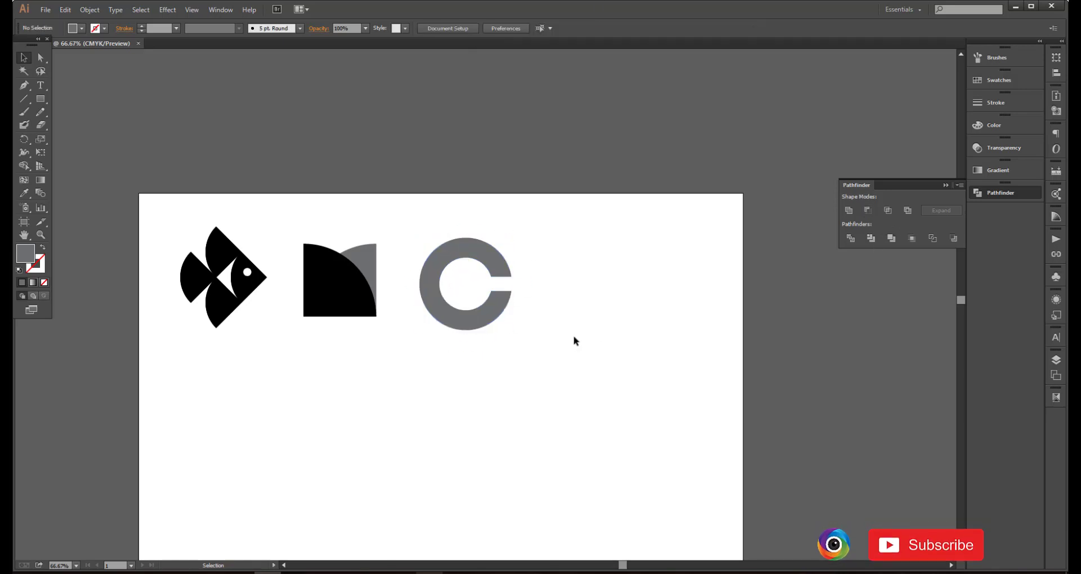
Draw a circle right of the C and Exclude a smaller concentric copy to make a ring
{"action": "key", "text": "ctrl+minus"}
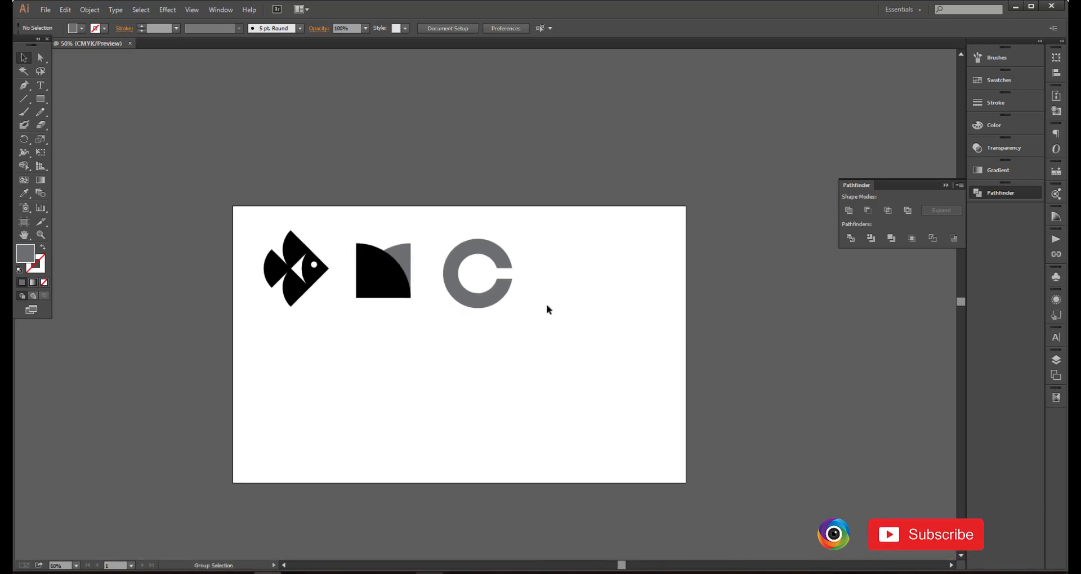
{"action": "left_click_drag", "start_coordinate": [41, 99], "coordinate": [62, 125]}
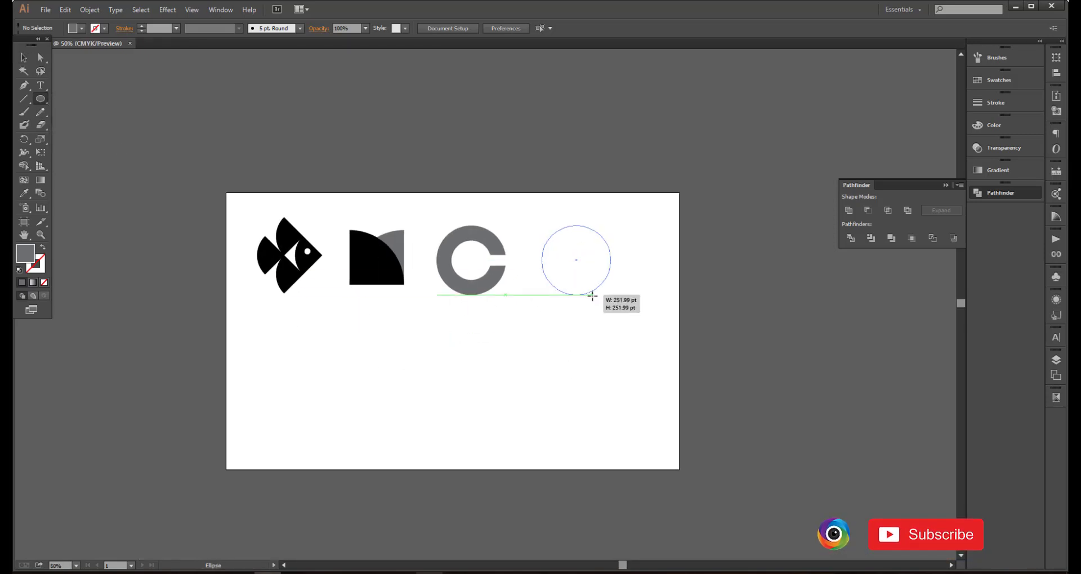
{"action": "left_click_drag", "start_coordinate": [576, 260], "coordinate": [586, 299]}
{"action": "key", "text": "v"}
{"action": "left_click", "coordinate": [575, 303]}
{"action": "left_click", "coordinate": [575, 303]}
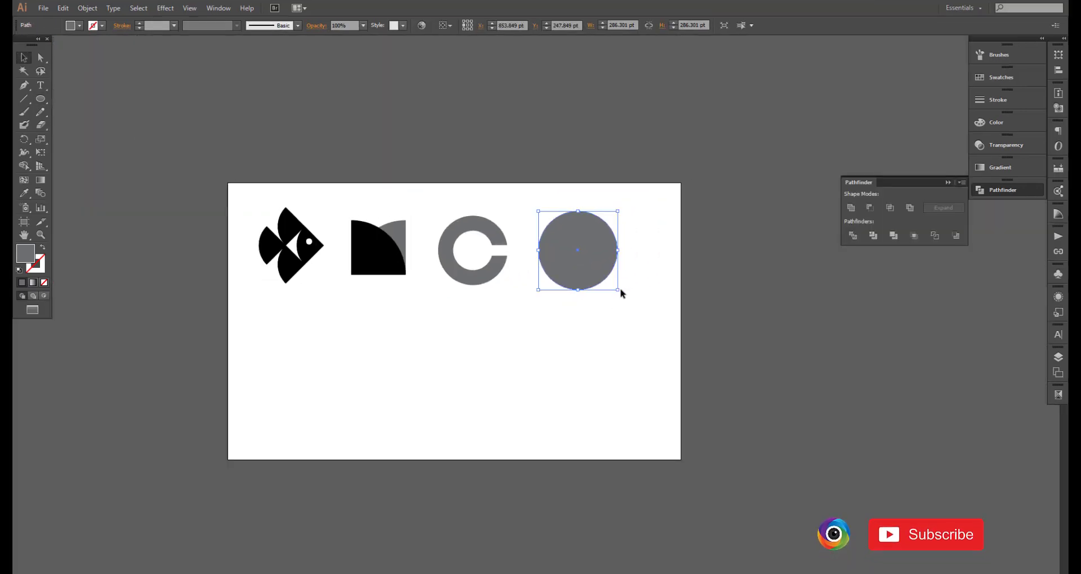
{"action": "left_click_drag", "start_coordinate": [621, 289], "coordinate": [594, 272]}
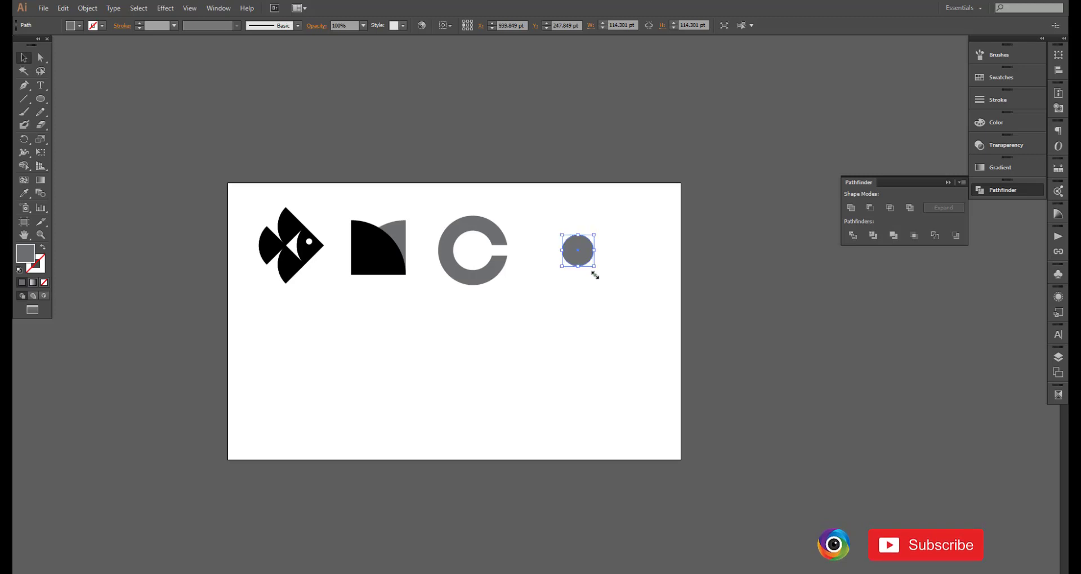
{"action": "key", "text": "ctrl+z"}
{"action": "key", "text": "ctrl+z"}
{"action": "key", "text": "ctrl+shift+z"}
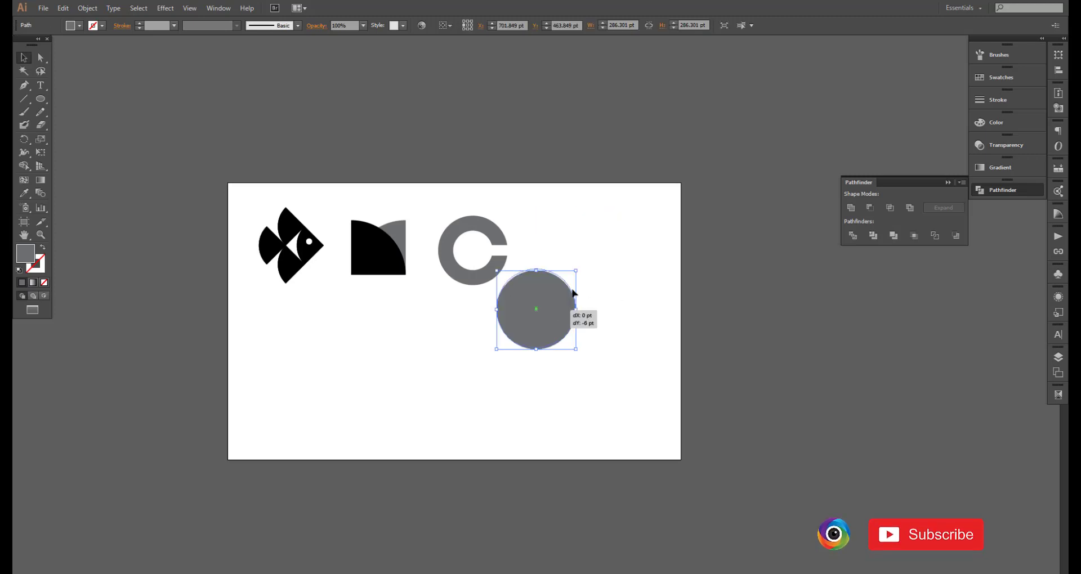
{"action": "left_click_drag", "start_coordinate": [563, 307], "coordinate": [603, 251]}
{"action": "left_click_drag", "start_coordinate": [619, 290], "coordinate": [592, 264]}
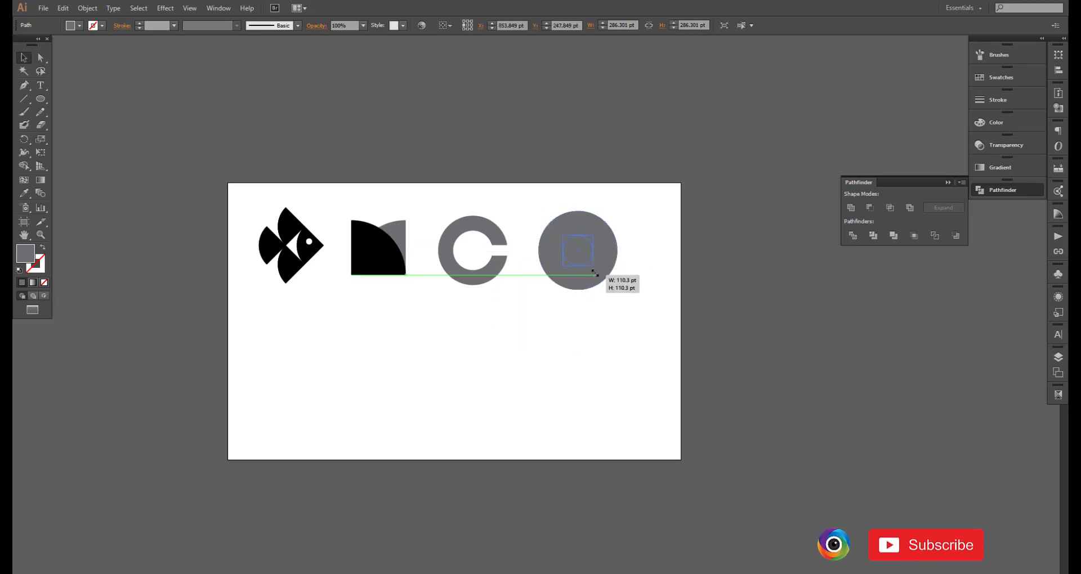
{"action": "left_click", "coordinate": [910, 208]}
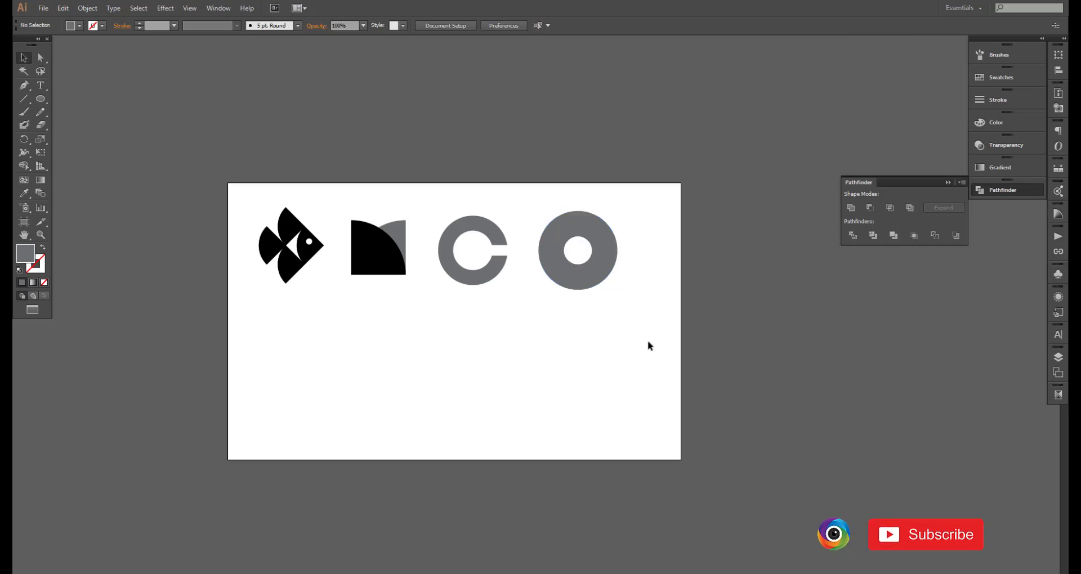
Add a tall thin bar and a rotated horizontal copy, centred on the ring
{"action": "key", "text": "ctrl+plus"}
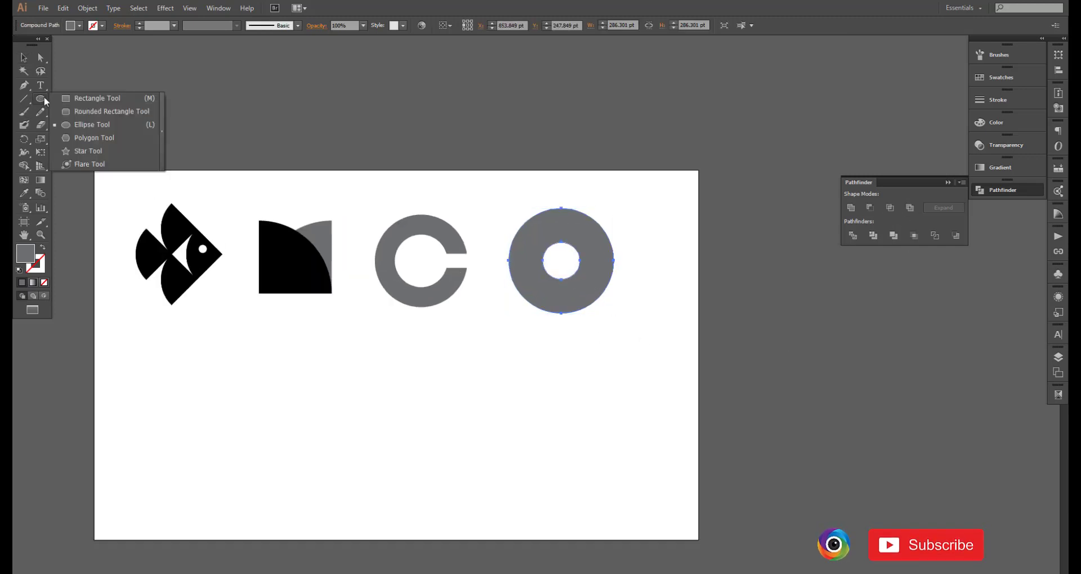
{"action": "left_click_drag", "start_coordinate": [40, 99], "coordinate": [73, 98]}
{"action": "left_click_drag", "start_coordinate": [550, 188], "coordinate": [563, 380]}
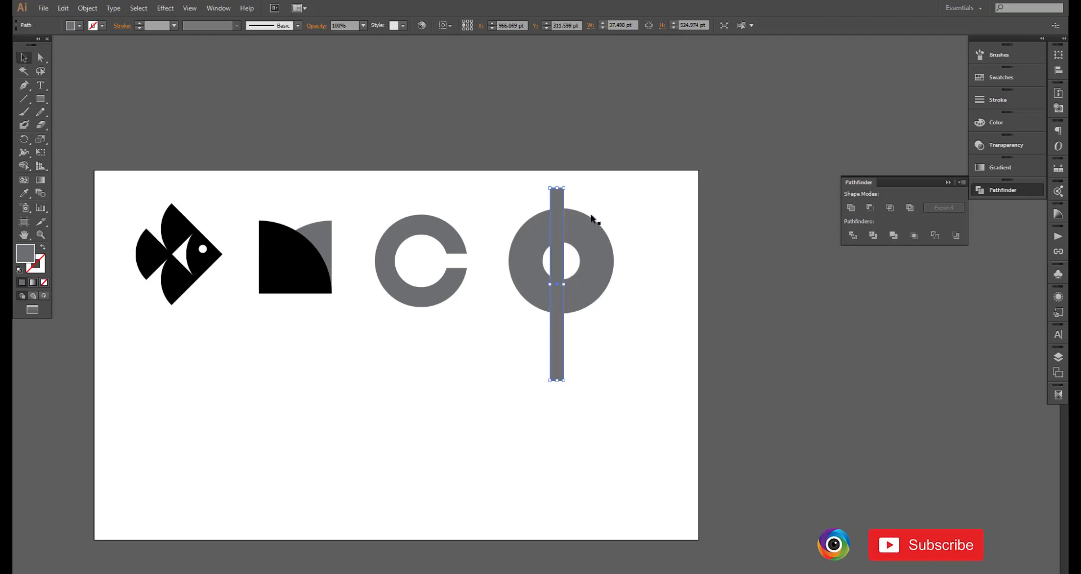
{"action": "left_click_drag", "start_coordinate": [586, 198], "coordinate": [615, 200]}
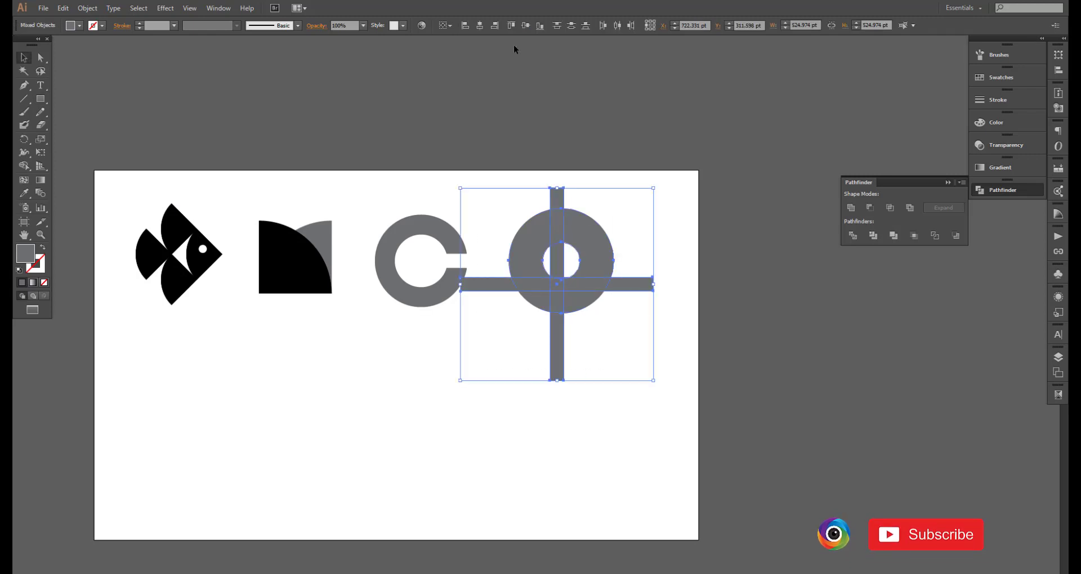
{"action": "left_click", "coordinate": [479, 25]}
{"action": "left_click", "coordinate": [525, 25]}
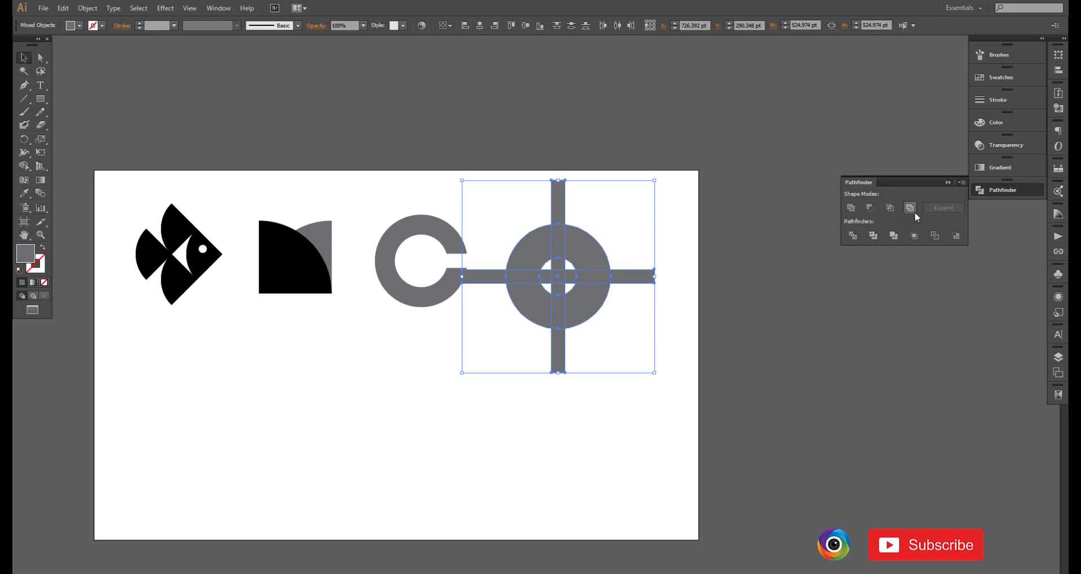
Apply Pathfinder Exclude to the ring and cross, dismissing the Intersect warnings
{"action": "left_click", "coordinate": [911, 211]}
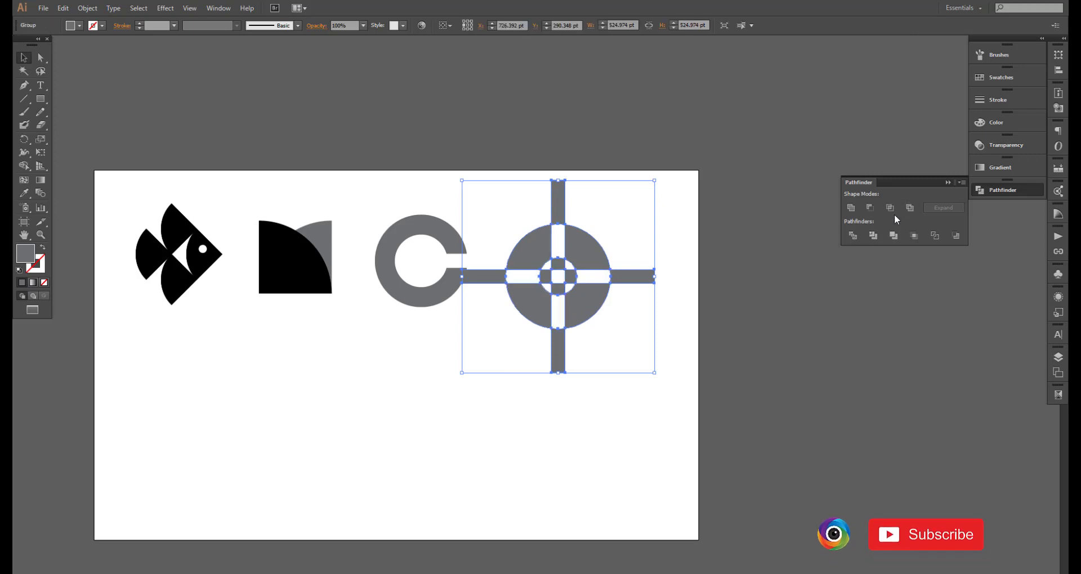
{"action": "left_click", "coordinate": [894, 211]}
{"action": "left_click", "coordinate": [648, 317]}
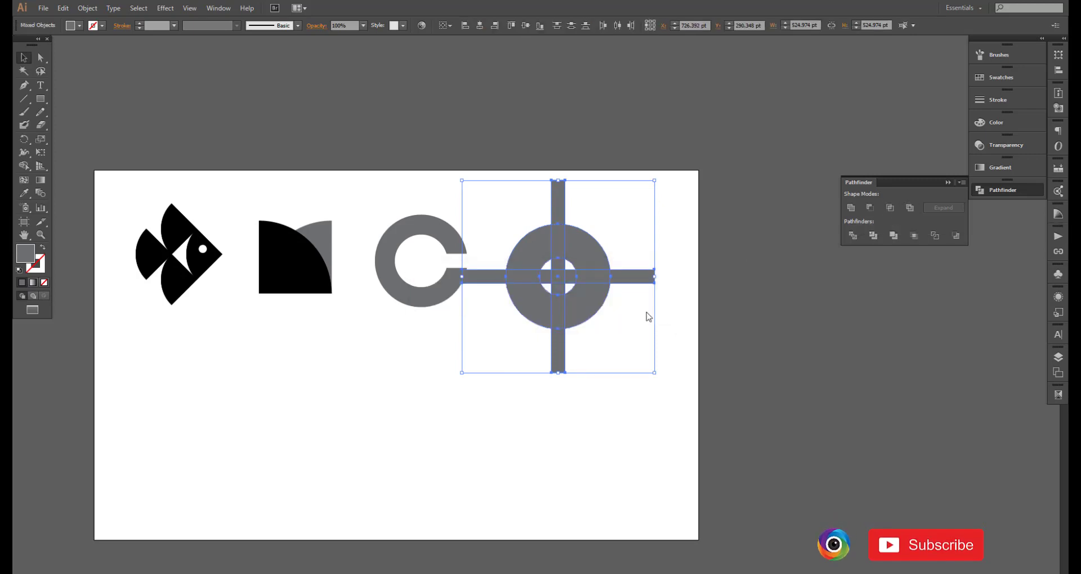
{"action": "left_click", "coordinate": [894, 211]}
{"action": "left_click", "coordinate": [636, 318]}
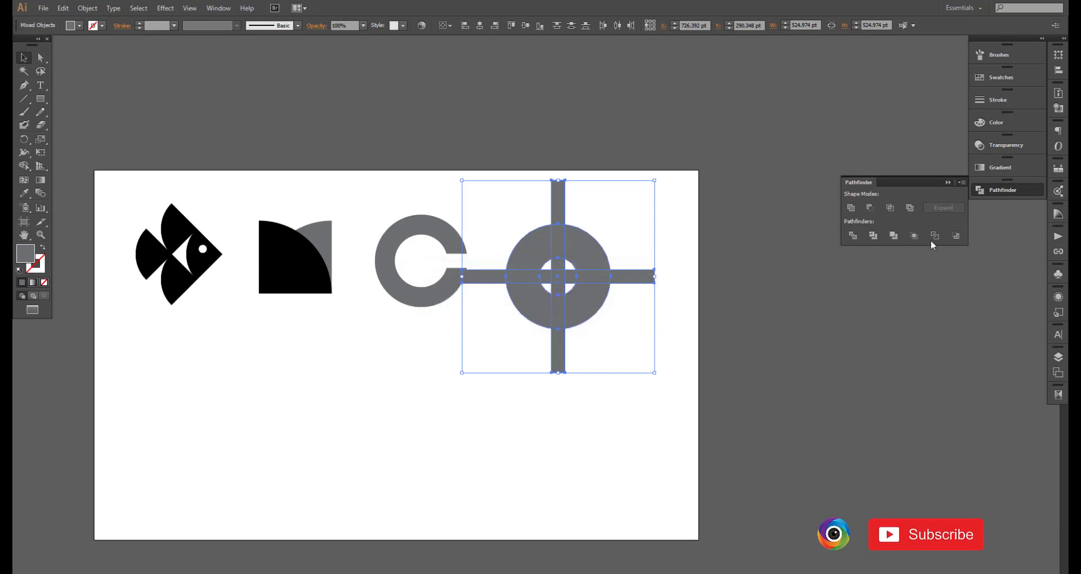
{"action": "left_click", "coordinate": [910, 208]}
{"action": "left_click", "coordinate": [633, 313]}
{"action": "scroll", "coordinate": [634, 314], "scroll_direction": "up", "scroll_amount": 2}
{"action": "left_click", "coordinate": [529, 202]}
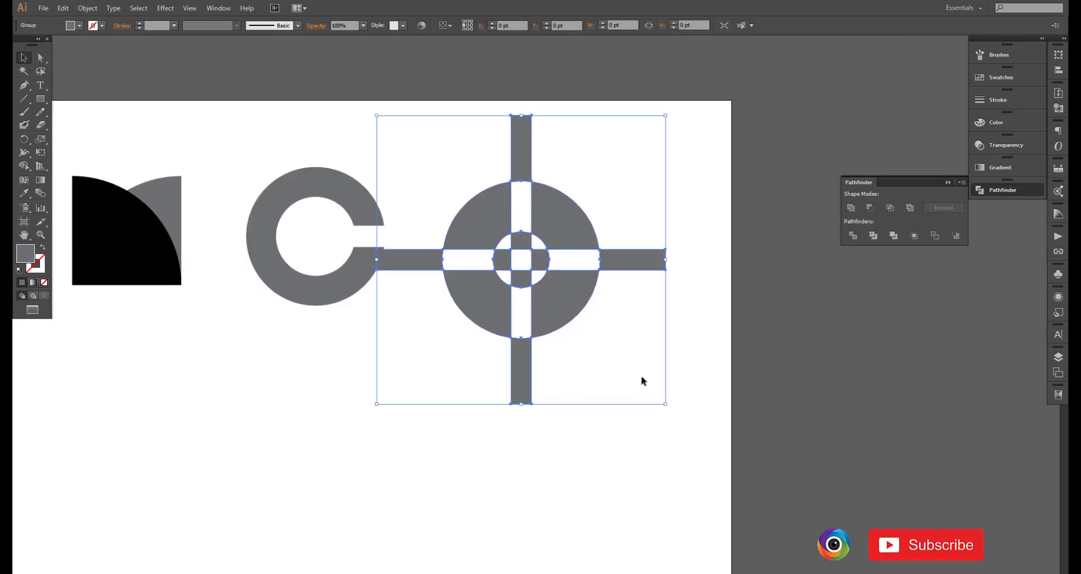
Trim the cross arms with Shape Builder, align the mark with the row, and ungroup it
{"action": "left_click_drag", "start_coordinate": [417, 157], "coordinate": [512, 337]}
{"action": "left_click", "coordinate": [23, 166]}
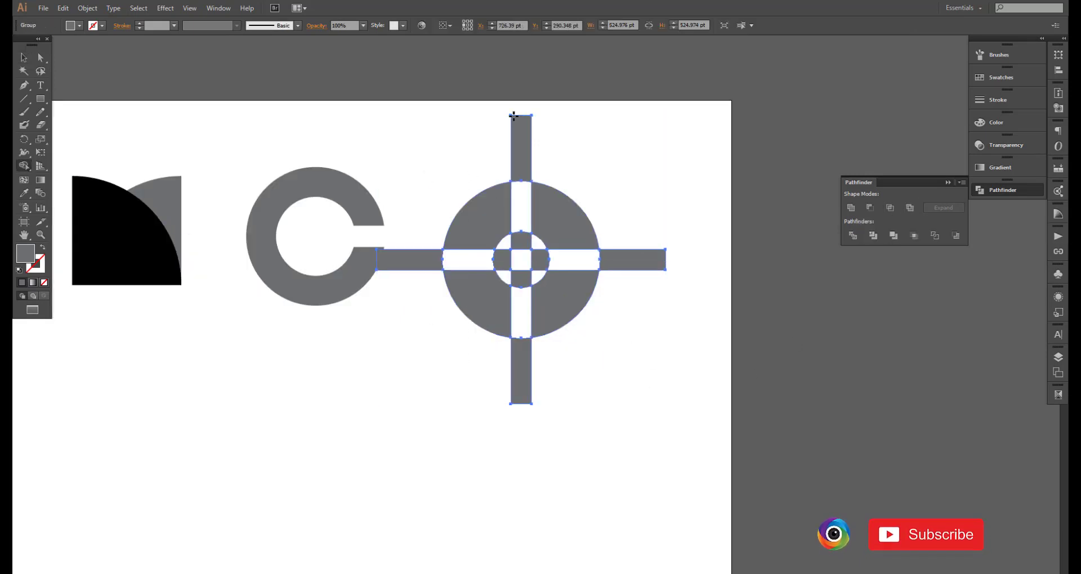
{"action": "left_click", "coordinate": [423, 259], "text": "alt"}
{"action": "left_click", "coordinate": [521, 148], "text": "alt"}
{"action": "mouse_move", "coordinate": [648, 259]}
{"action": "left_mouse_down"}
{"action": "mouse_move", "coordinate": [662, 298]}
{"action": "mouse_move", "coordinate": [520, 383]}
{"action": "left_mouse_up"}
{"action": "left_click", "coordinate": [23, 57]}
{"action": "left_click", "coordinate": [458, 312]}
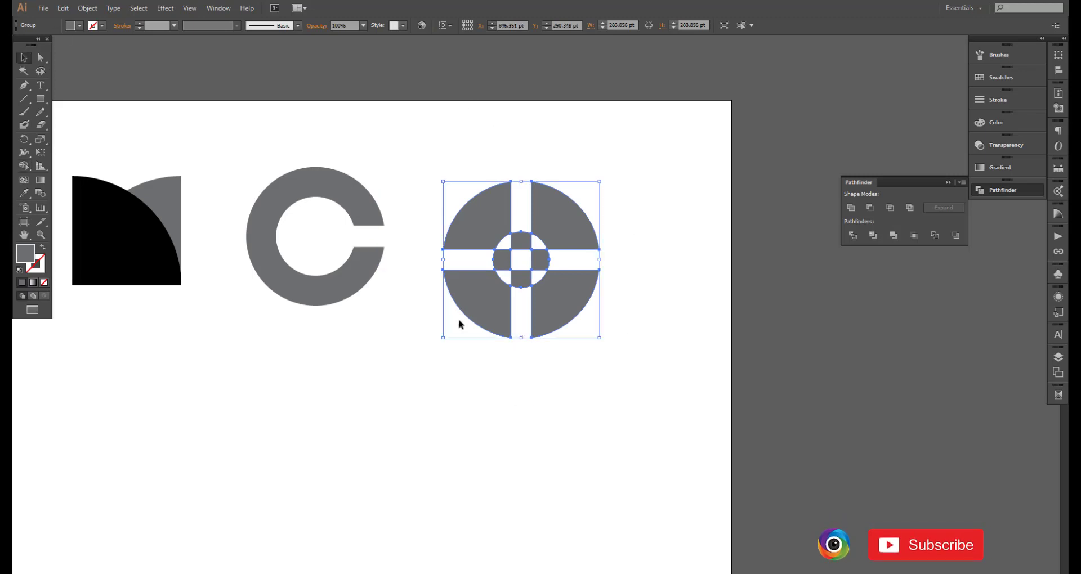
{"action": "left_click", "coordinate": [519, 278]}
{"action": "left_click_drag", "start_coordinate": [410, 160], "coordinate": [603, 322]}
{"action": "right_click", "coordinate": [566, 287]}
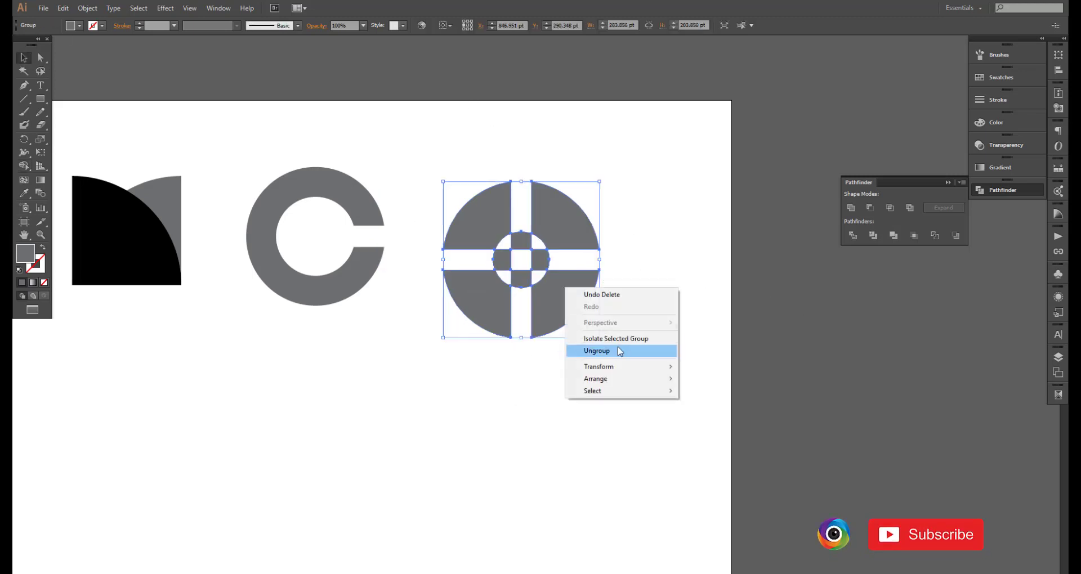
{"action": "left_click", "coordinate": [555, 298]}
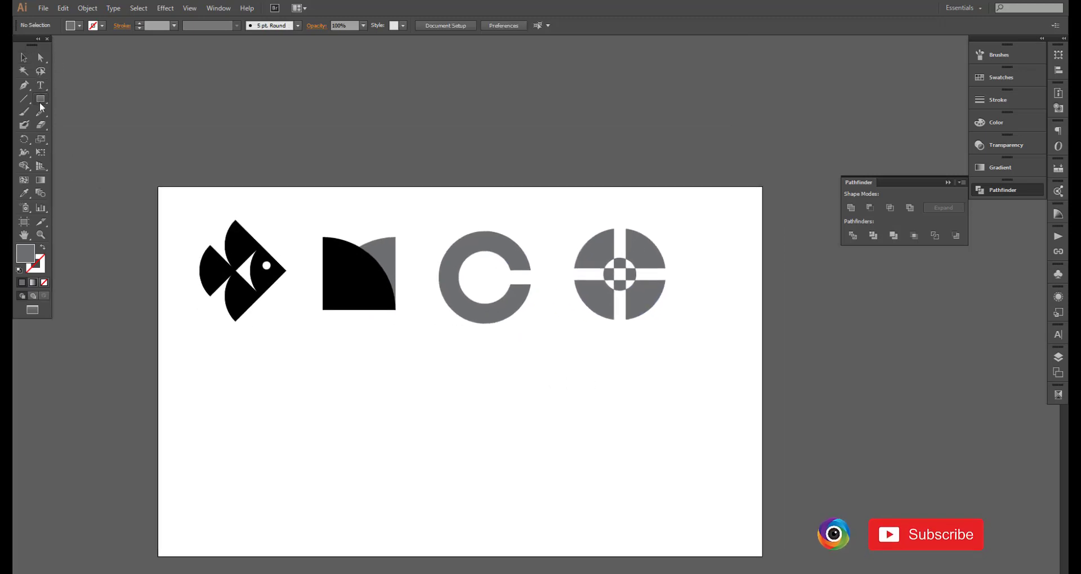
Draw a no-fill, black-outlined circle below the fish with a smaller concentric copy inside
{"action": "left_click_drag", "start_coordinate": [40, 106], "coordinate": [84, 123]}
{"action": "left_click", "coordinate": [80, 26]}
{"action": "left_click", "coordinate": [20, 44]}
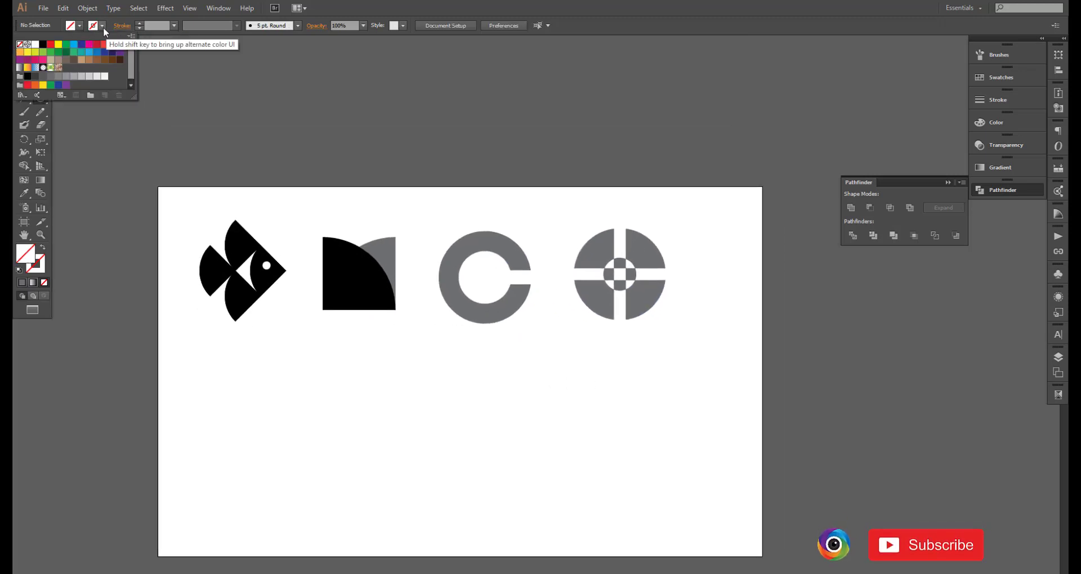
{"action": "left_click", "coordinate": [103, 27]}
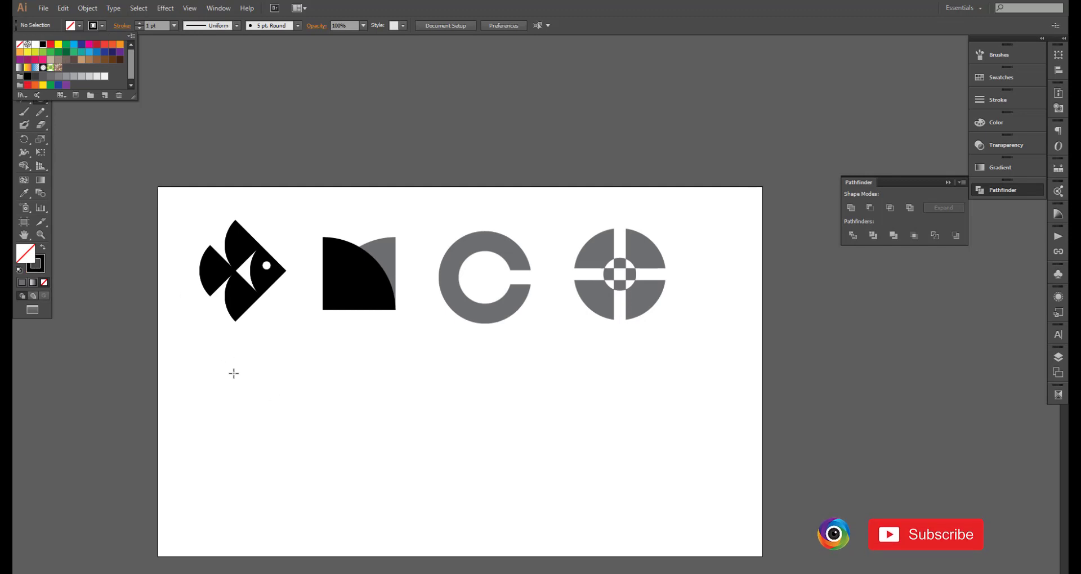
{"action": "left_click", "coordinate": [233, 374]}
{"action": "left_click_drag", "start_coordinate": [235, 378], "coordinate": [283, 427]}
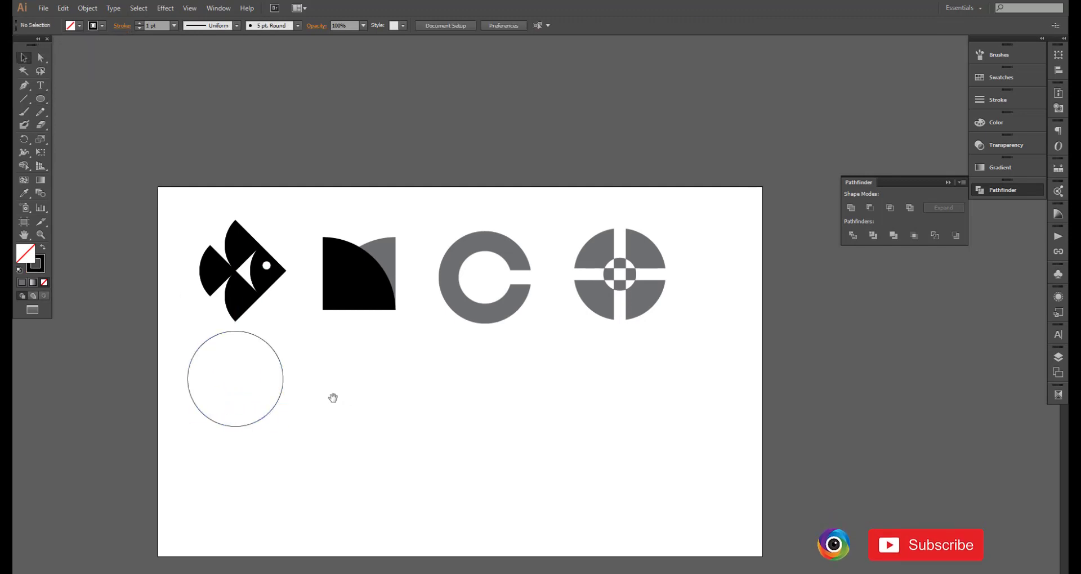
{"action": "left_click_drag", "start_coordinate": [333, 398], "coordinate": [330, 335]}
{"action": "left_click", "coordinate": [274, 342]}
{"action": "left_click_drag", "start_coordinate": [282, 364], "coordinate": [252, 335]}
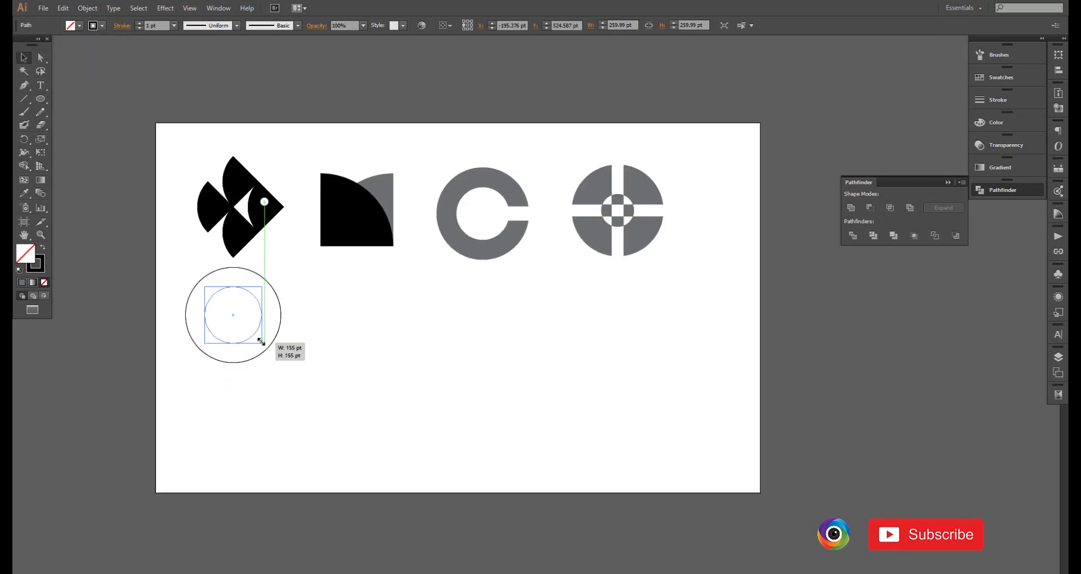
{"action": "left_click", "coordinate": [294, 298]}
{"action": "mouse_move", "coordinate": [294, 298]}
{"action": "left_mouse_down"}
{"action": "mouse_move", "coordinate": [243, 328]}
{"action": "mouse_move", "coordinate": [244, 359]}
{"action": "left_mouse_up"}
{"action": "scroll", "coordinate": [362, 372], "scroll_direction": "down", "scroll_amount": 1}
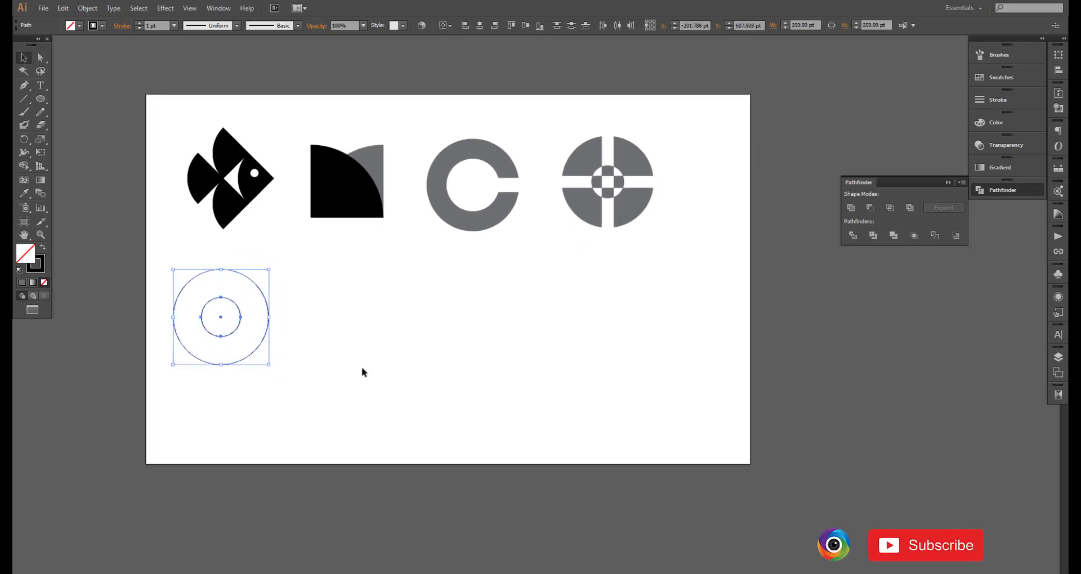
{"action": "left_click", "coordinate": [402, 443]}
Cross the circles with vertical and horizontal bars, centre everything, and apply Minus Front
{"action": "key", "text": "m"}
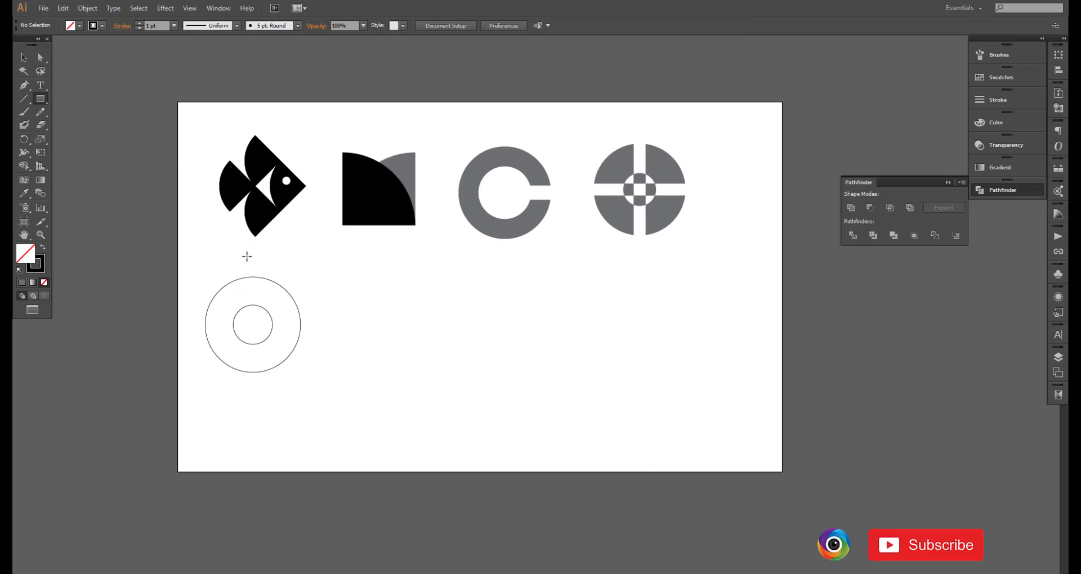
{"action": "left_click_drag", "start_coordinate": [246, 256], "coordinate": [255, 447]}
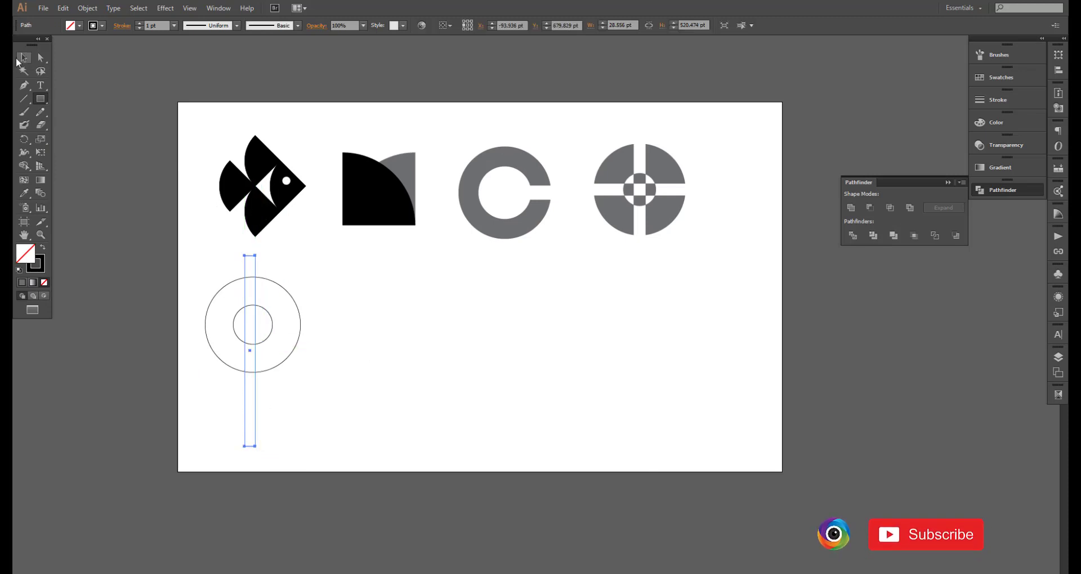
{"action": "key", "text": "a"}
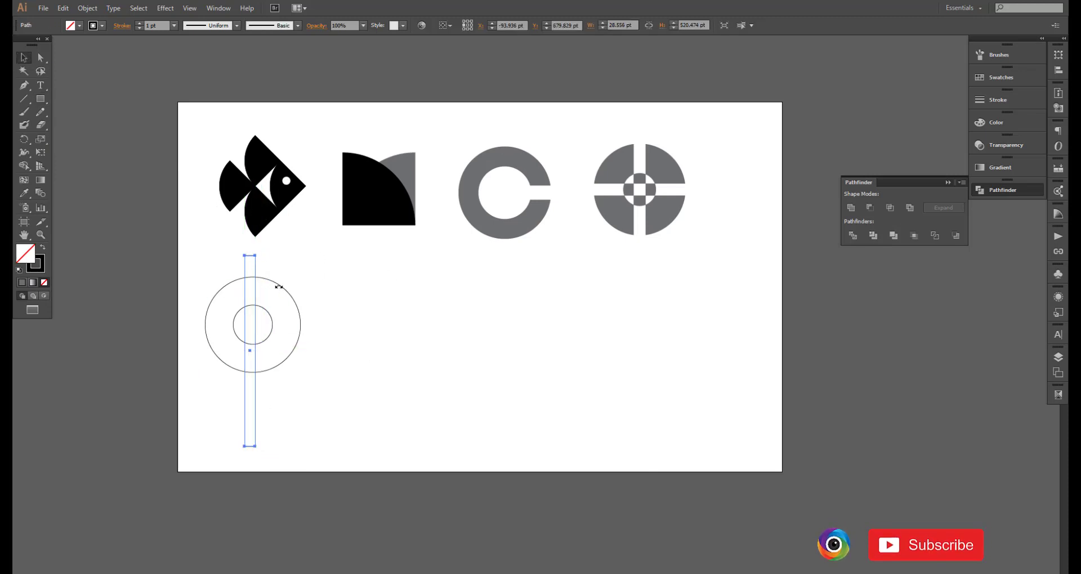
{"action": "left_click_drag", "start_coordinate": [279, 287], "coordinate": [302, 331]}
{"action": "key", "text": "ctrl+a"}
{"action": "left_click", "coordinate": [480, 26]}
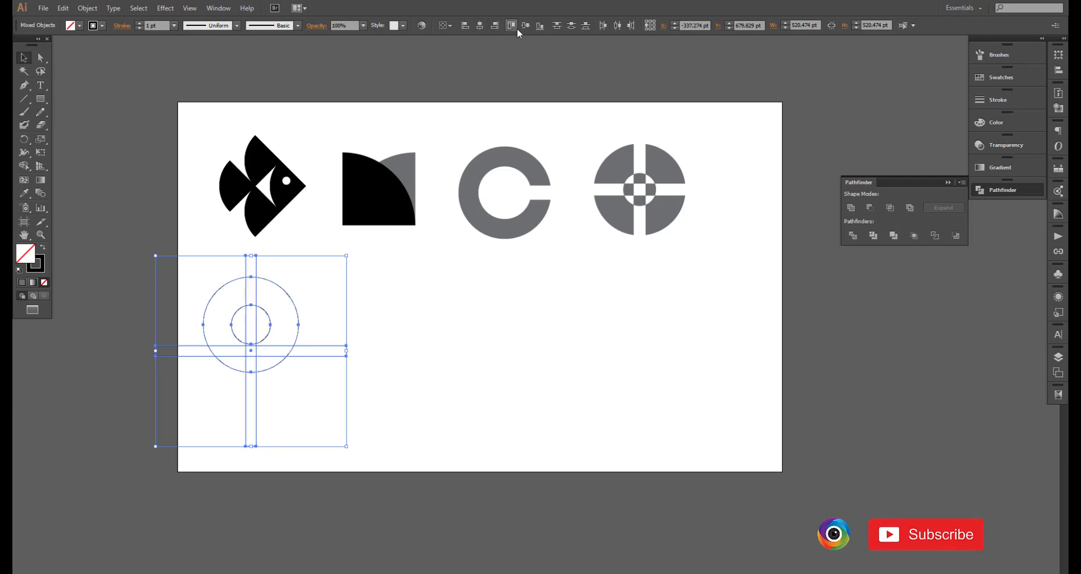
{"action": "left_click", "coordinate": [525, 25]}
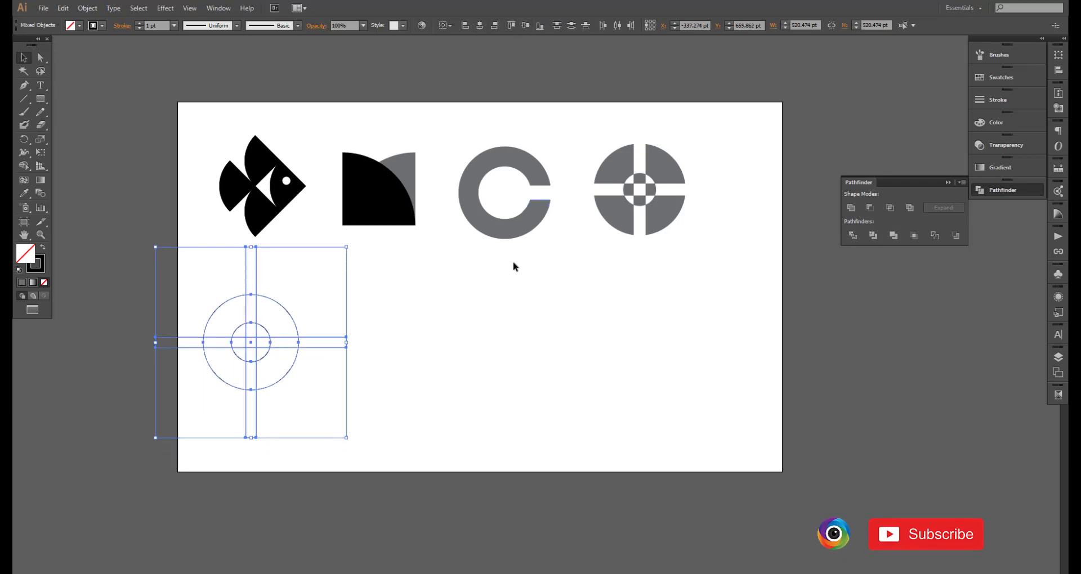
{"action": "left_click", "coordinate": [870, 207]}
{"action": "left_click", "coordinate": [523, 391]}
Move the four-part ring up under the first row and fill it black
{"action": "left_click_drag", "start_coordinate": [331, 349], "coordinate": [333, 342]}
{"action": "left_click_drag", "start_coordinate": [210, 259], "coordinate": [328, 418]}
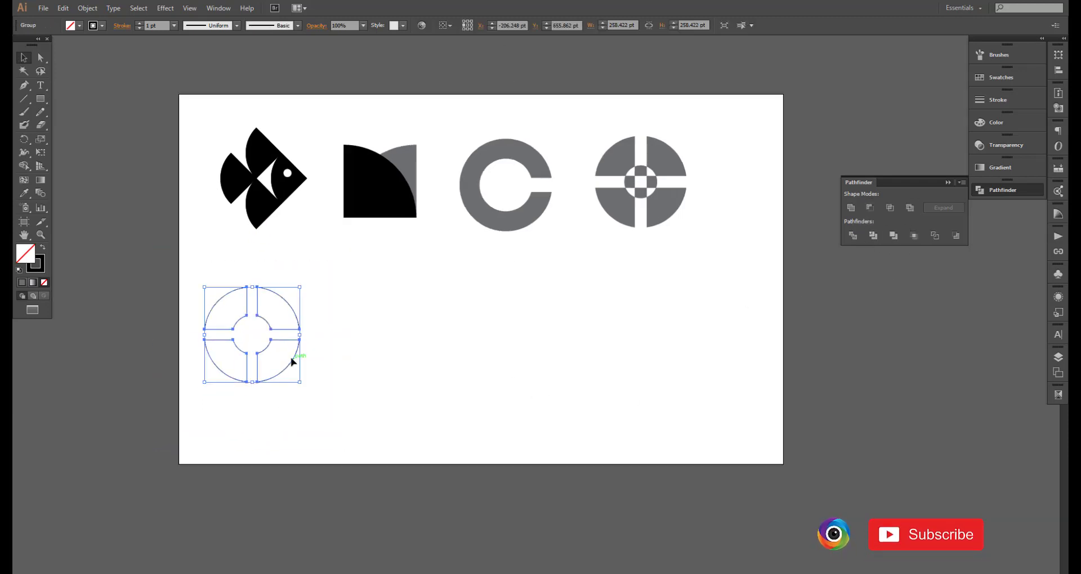
{"action": "left_click_drag", "start_coordinate": [294, 360], "coordinate": [299, 321]}
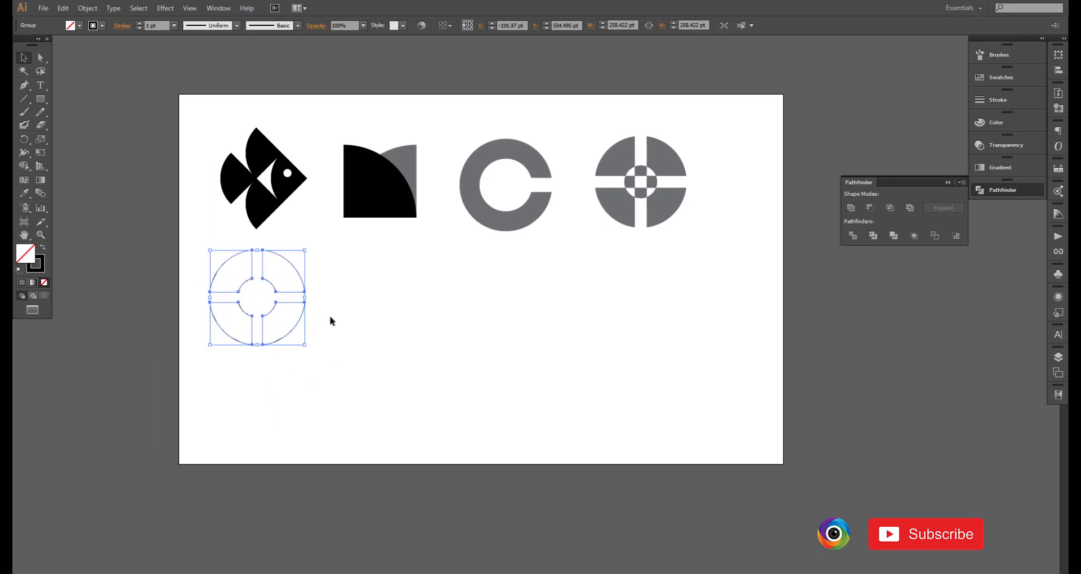
{"action": "left_click", "coordinate": [79, 25]}
{"action": "left_click", "coordinate": [45, 46]}
{"action": "left_click", "coordinate": [187, 324]}
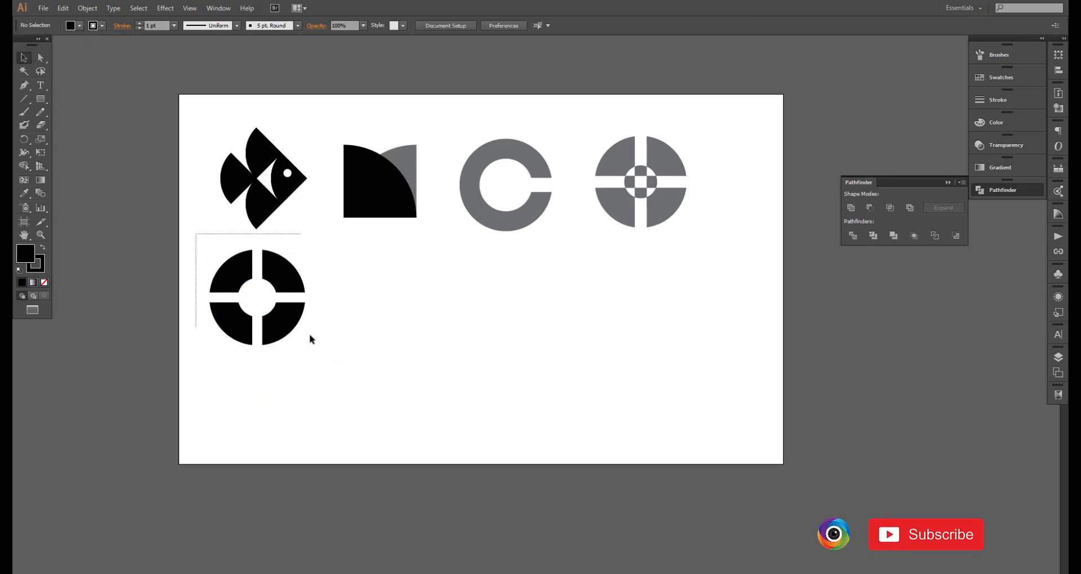
{"action": "right_click", "coordinate": [289, 308]}
{"action": "left_click", "coordinate": [569, 370]}
{"action": "left_click", "coordinate": [570, 378]}
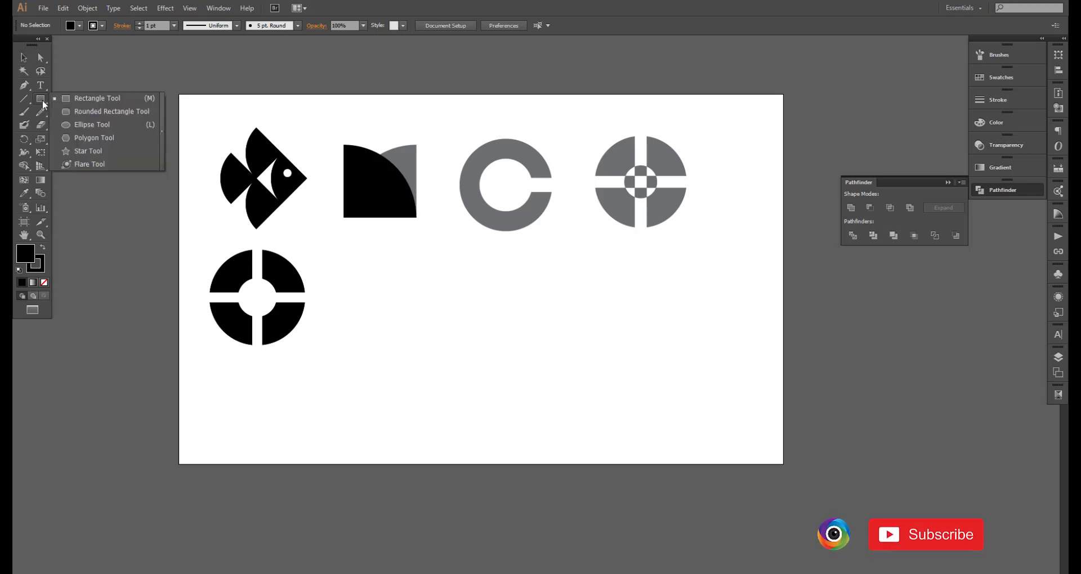
Draw a large black circle beside the ring, with a white inner circle and a black centre dot
{"action": "left_click_drag", "start_coordinate": [42, 102], "coordinate": [67, 125]}
{"action": "left_click_drag", "start_coordinate": [386, 307], "coordinate": [438, 358]}
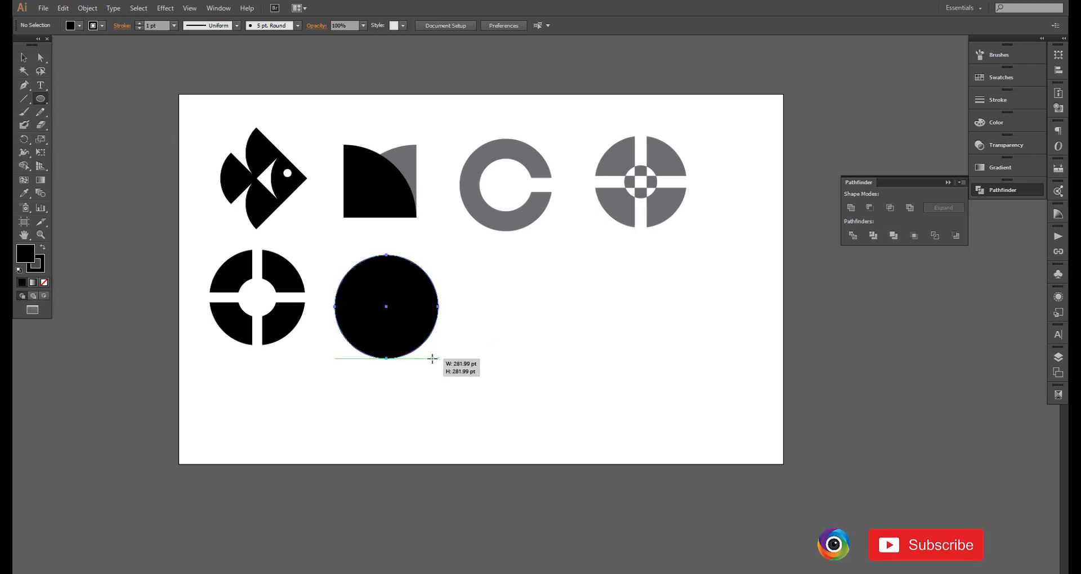
{"action": "left_click_drag", "start_coordinate": [386, 308], "coordinate": [421, 341]}
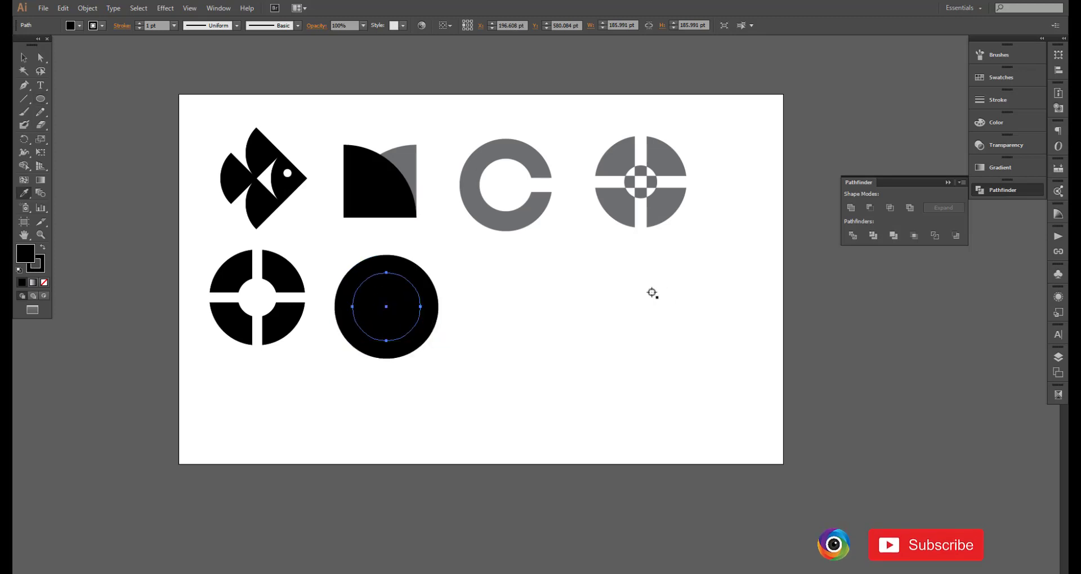
{"action": "left_click", "coordinate": [27, 58]}
{"action": "key", "text": "l"}
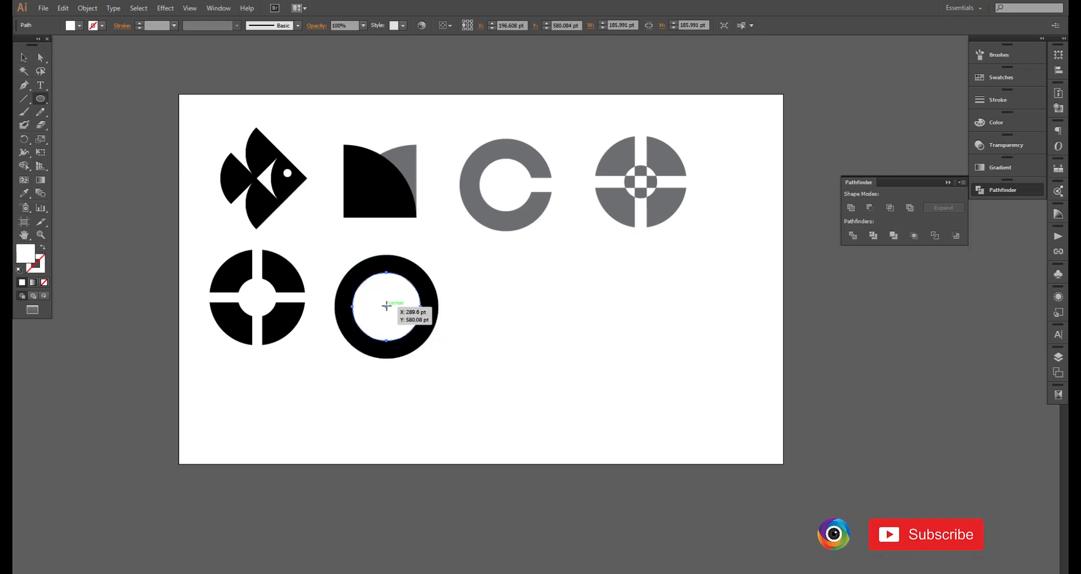
{"action": "left_click_drag", "start_coordinate": [386, 307], "coordinate": [398, 324]}
{"action": "left_click", "coordinate": [24, 193]}
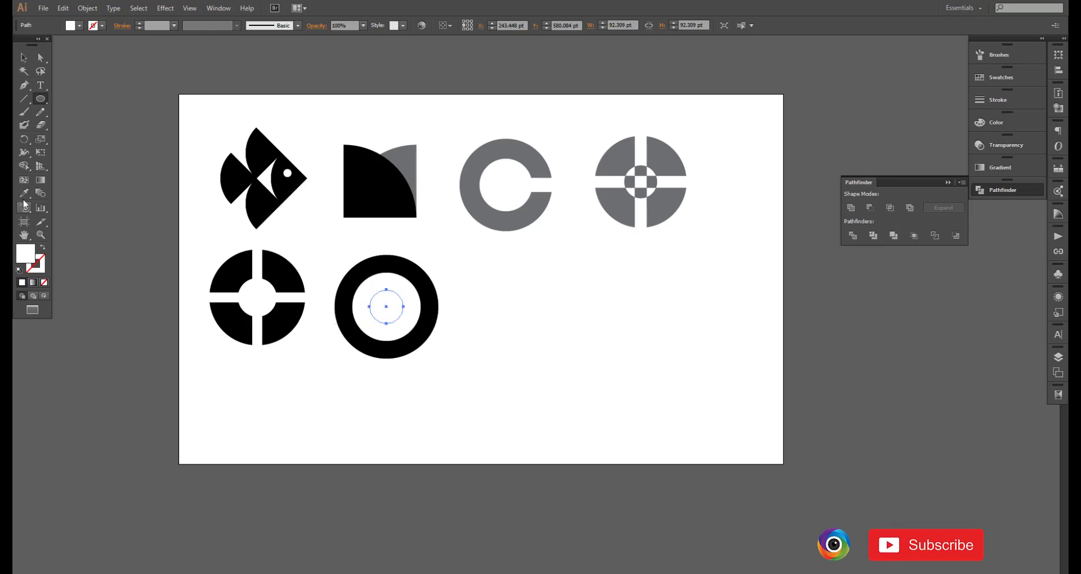
{"action": "left_click", "coordinate": [380, 180]}
Group the three circles into a target and scale it down to about 231 pt wide
{"action": "left_click", "coordinate": [24, 57]}
{"action": "left_click", "coordinate": [438, 316]}
{"action": "right_click", "coordinate": [379, 311]}
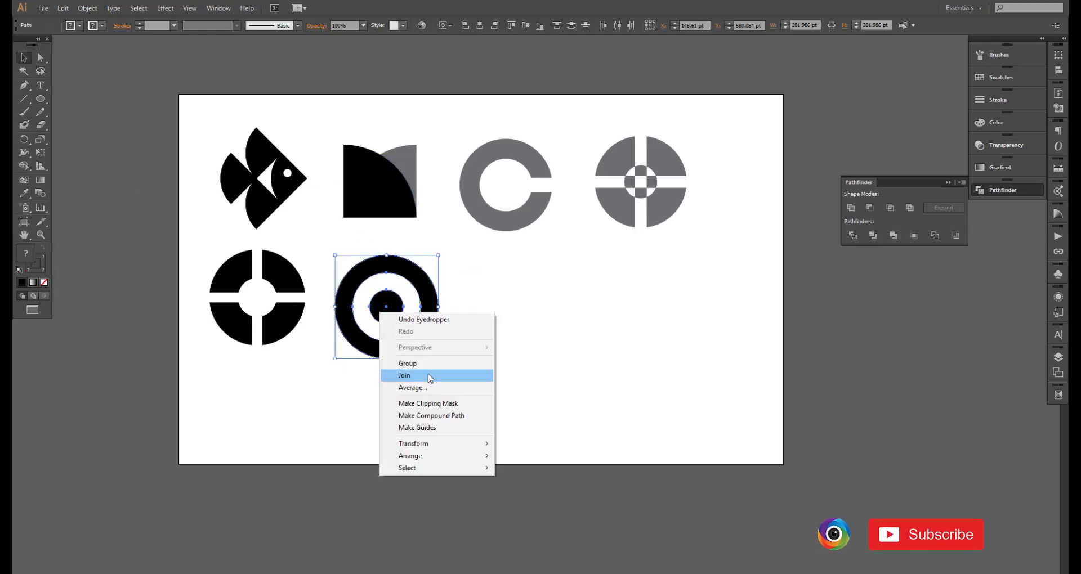
{"action": "left_click", "coordinate": [428, 374]}
{"action": "left_click_drag", "start_coordinate": [438, 358], "coordinate": [432, 356]}
{"action": "scroll", "coordinate": [465, 352], "scroll_direction": "up", "scroll_amount": 2}
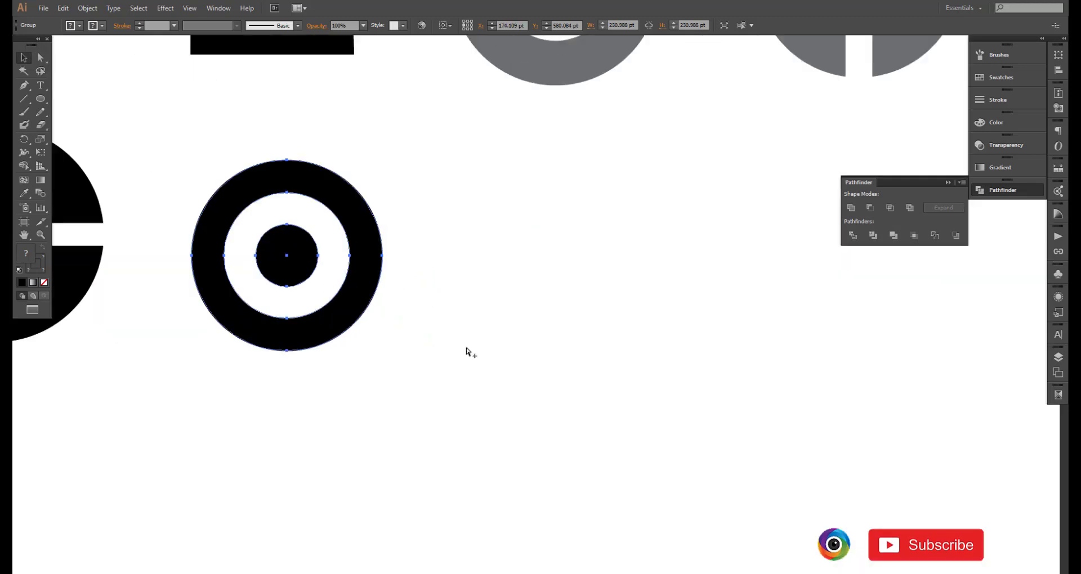
{"action": "left_click", "coordinate": [41, 98]}
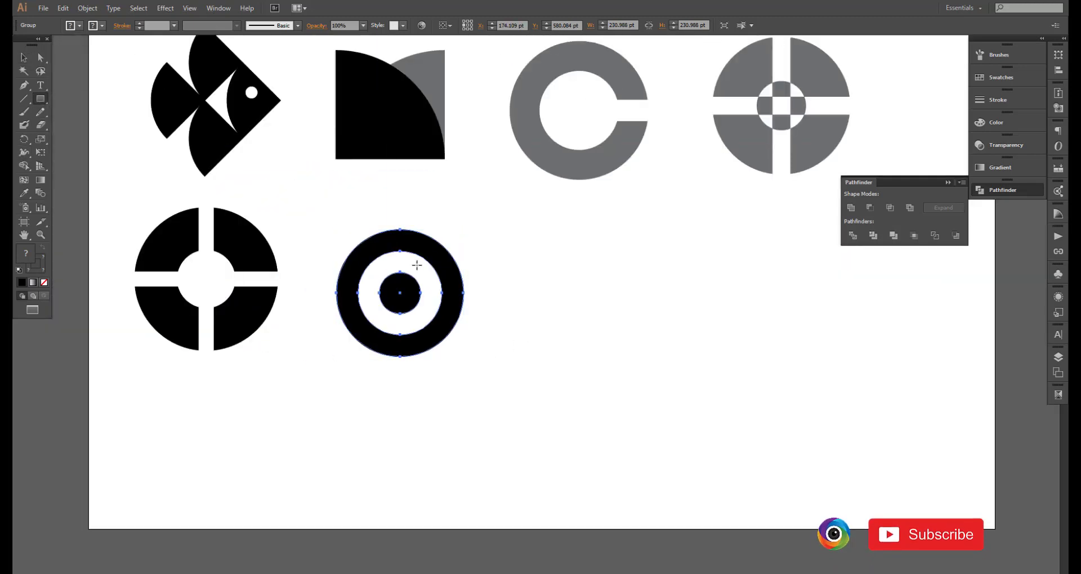
Add a black bar at the ring's top and a copy below it on the right half
{"action": "left_click_drag", "start_coordinate": [399, 230], "coordinate": [318, 249]}
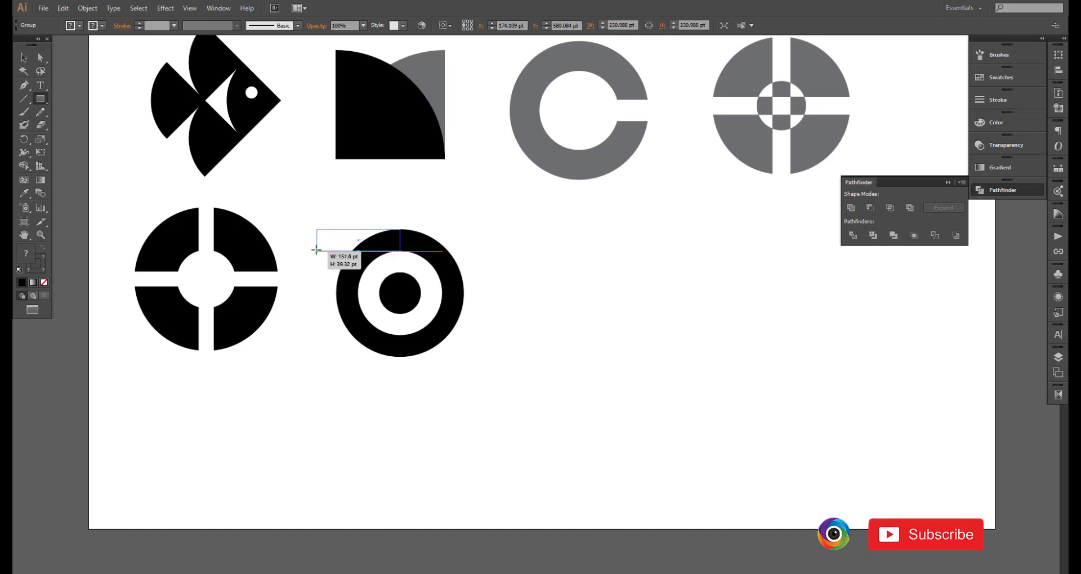
{"action": "left_click_drag", "start_coordinate": [317, 249], "coordinate": [316, 249]}
{"action": "key", "text": "ctrl+0"}
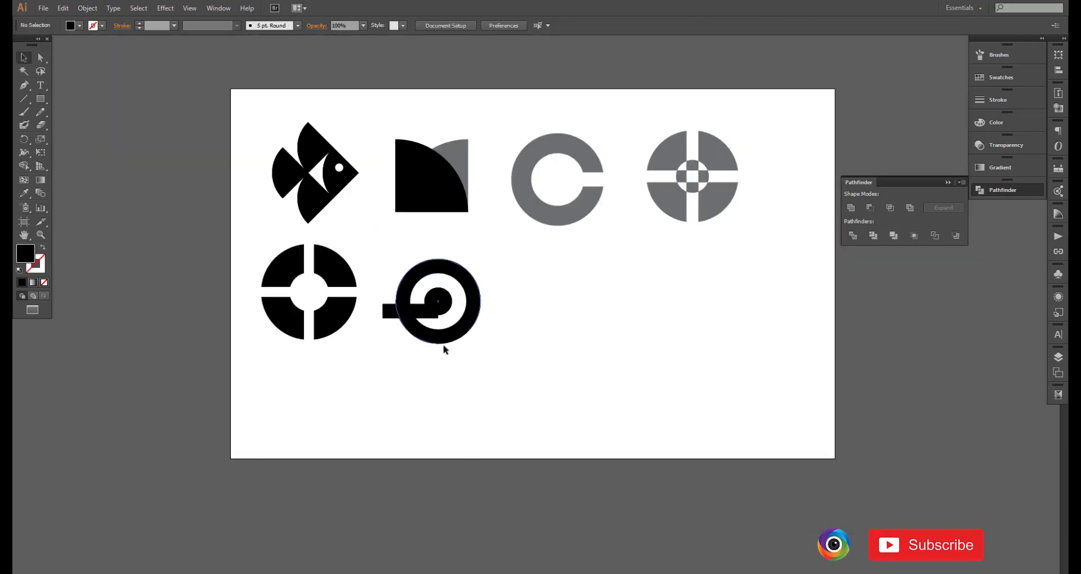
{"action": "key", "text": "ctrl+z"}
{"action": "mouse_move", "coordinate": [400, 266]}
{"action": "left_mouse_down"}
{"action": "mouse_move", "coordinate": [400, 336]}
{"action": "mouse_move", "coordinate": [506, 314]}
{"action": "left_mouse_up"}
{"action": "scroll", "coordinate": [446, 369], "scroll_direction": "up", "scroll_amount": 2}
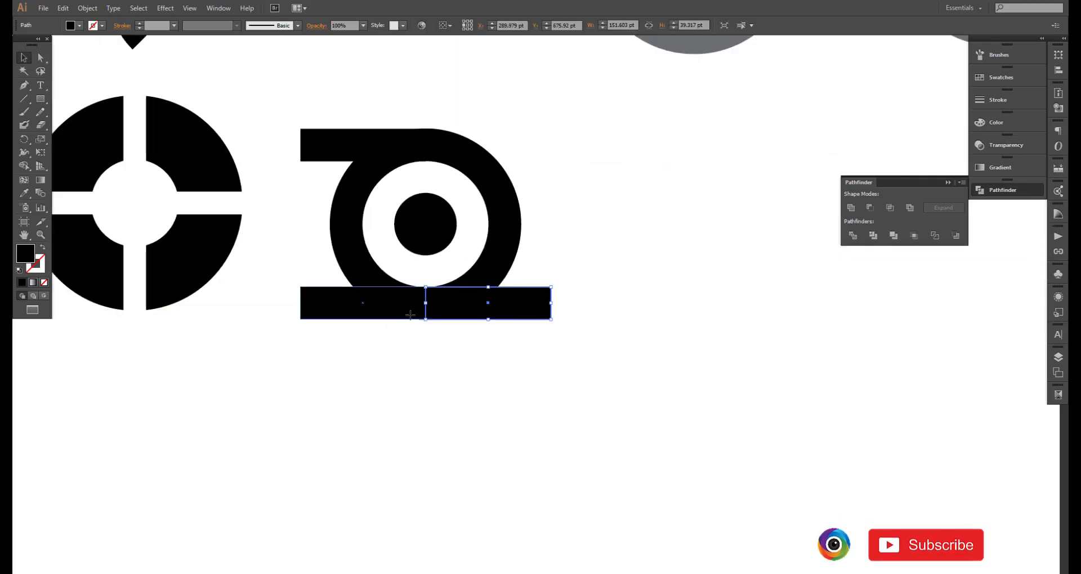
{"action": "left_click_drag", "start_coordinate": [409, 314], "coordinate": [535, 314]}
Group the ring and both bars, then rotate the group into a pd mark
{"action": "left_click", "coordinate": [396, 84]}
{"action": "left_click_drag", "start_coordinate": [396, 85], "coordinate": [574, 316]}
{"action": "key", "text": "ctrl+g"}
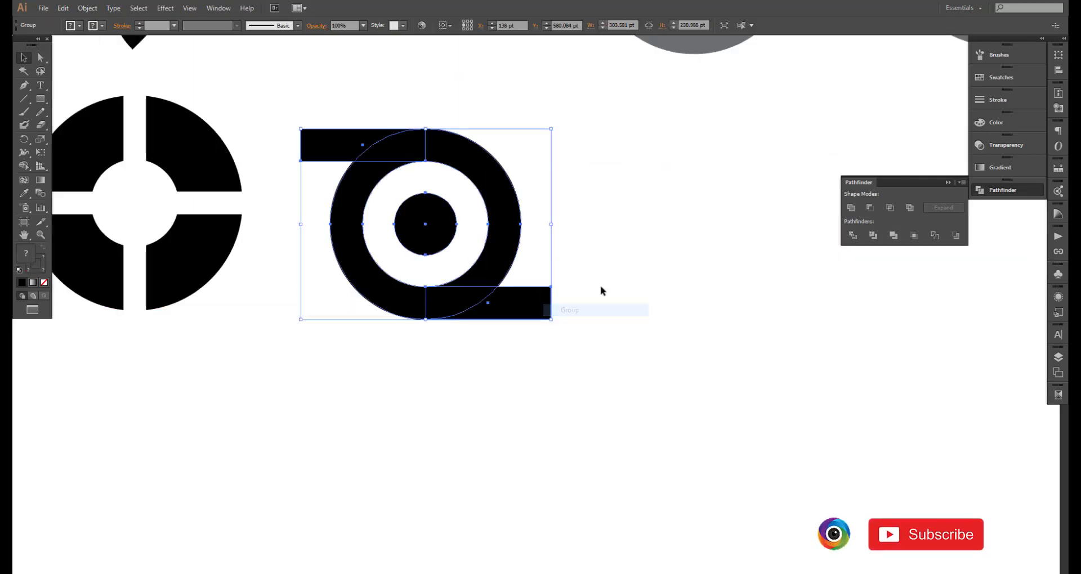
{"action": "scroll", "coordinate": [600, 291], "scroll_direction": "down", "scroll_amount": 1}
{"action": "scroll", "coordinate": [545, 381], "scroll_direction": "down", "scroll_amount": 1}
{"action": "left_click_drag", "start_coordinate": [506, 269], "coordinate": [396, 265]}
{"action": "left_click", "coordinate": [543, 343]}
Tuck the shape-combining panel into the dock and draw a small circle right of the pd mark
{"action": "scroll", "coordinate": [485, 340], "scroll_direction": "down", "scroll_amount": 1}
{"action": "scroll", "coordinate": [482, 346], "scroll_direction": "up", "scroll_amount": 1}
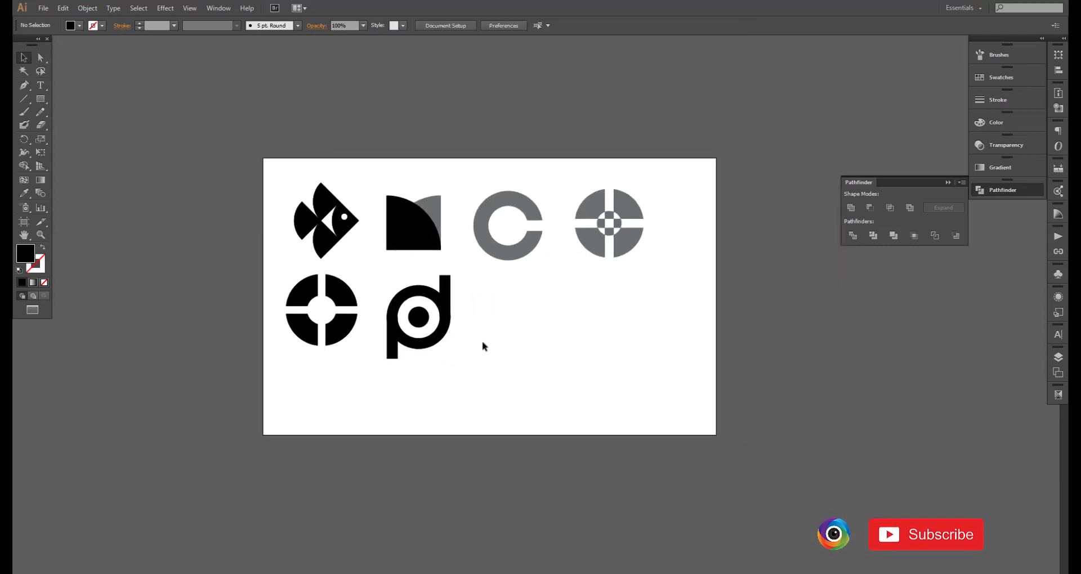
{"action": "scroll", "coordinate": [482, 346], "scroll_direction": "up", "scroll_amount": 1}
{"action": "left_click", "coordinate": [428, 304]}
{"action": "left_click", "coordinate": [518, 366]}
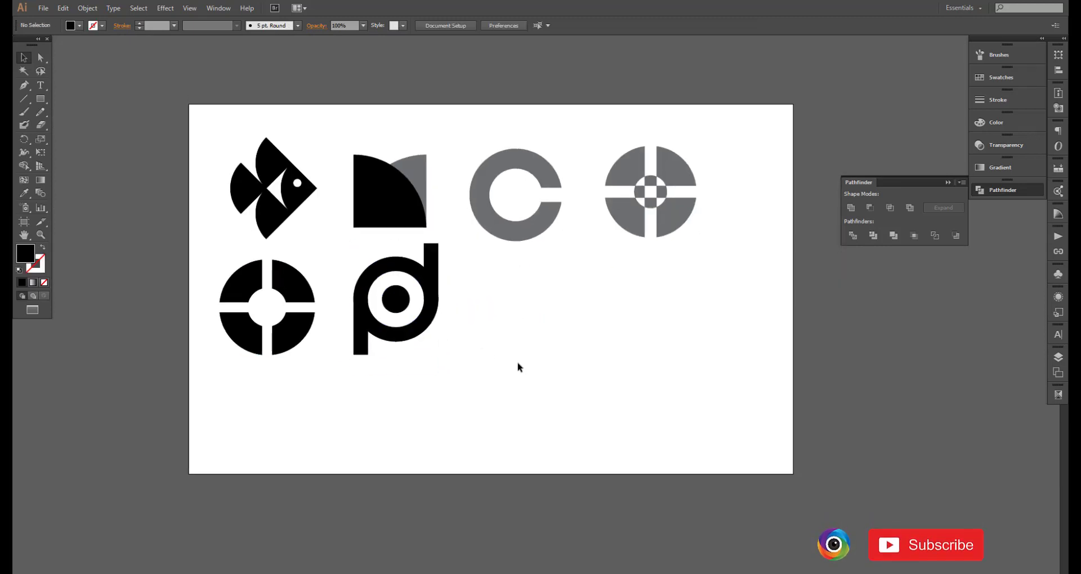
{"action": "scroll", "coordinate": [515, 363], "scroll_direction": "right", "scroll_amount": 1}
{"action": "left_click", "coordinate": [948, 182]}
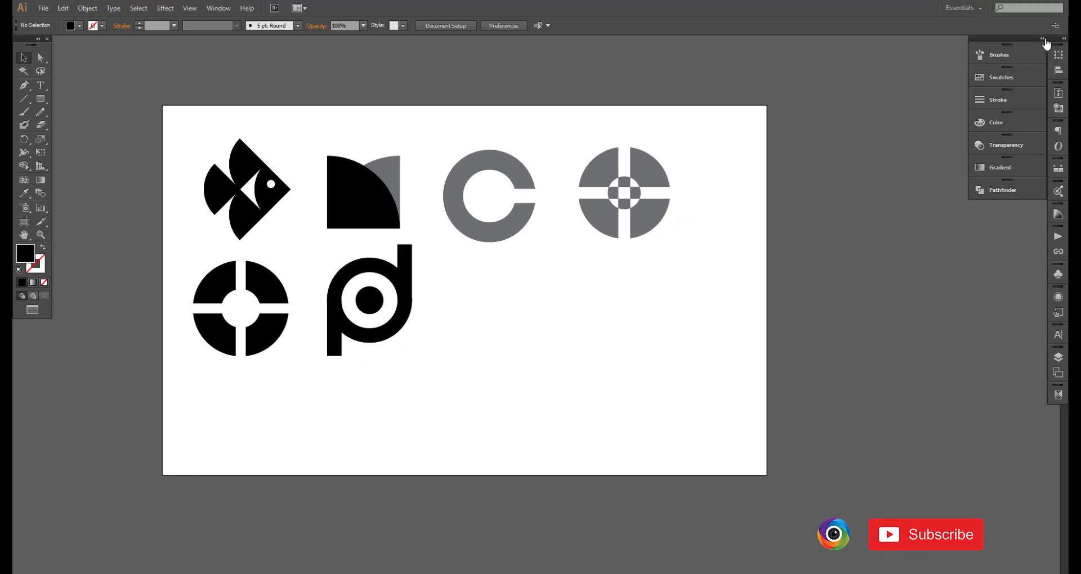
{"action": "left_click", "coordinate": [1041, 40]}
{"action": "left_click", "coordinate": [1041, 38]}
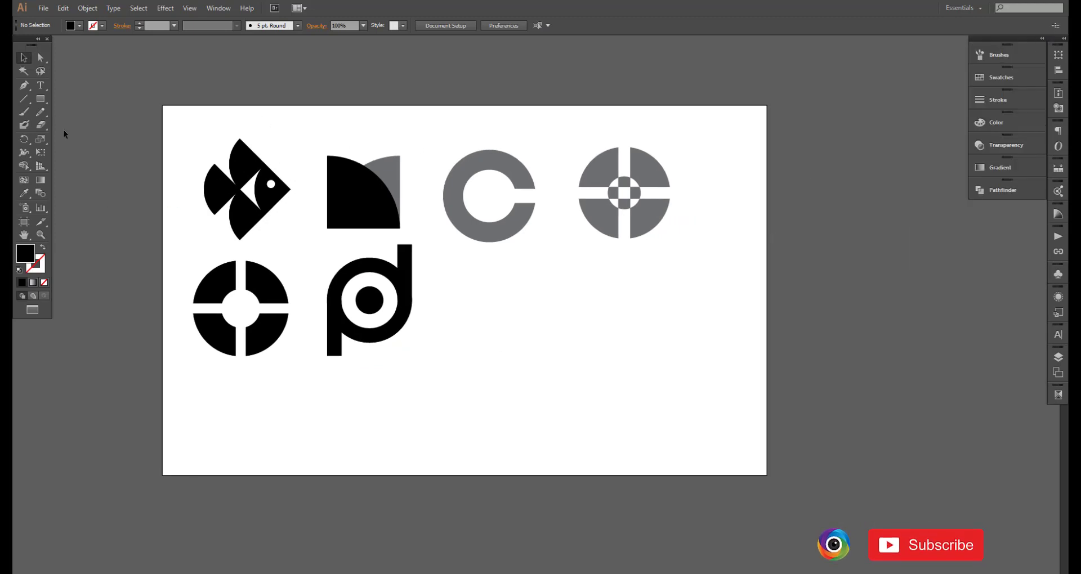
{"action": "left_click_drag", "start_coordinate": [40, 98], "coordinate": [73, 122]}
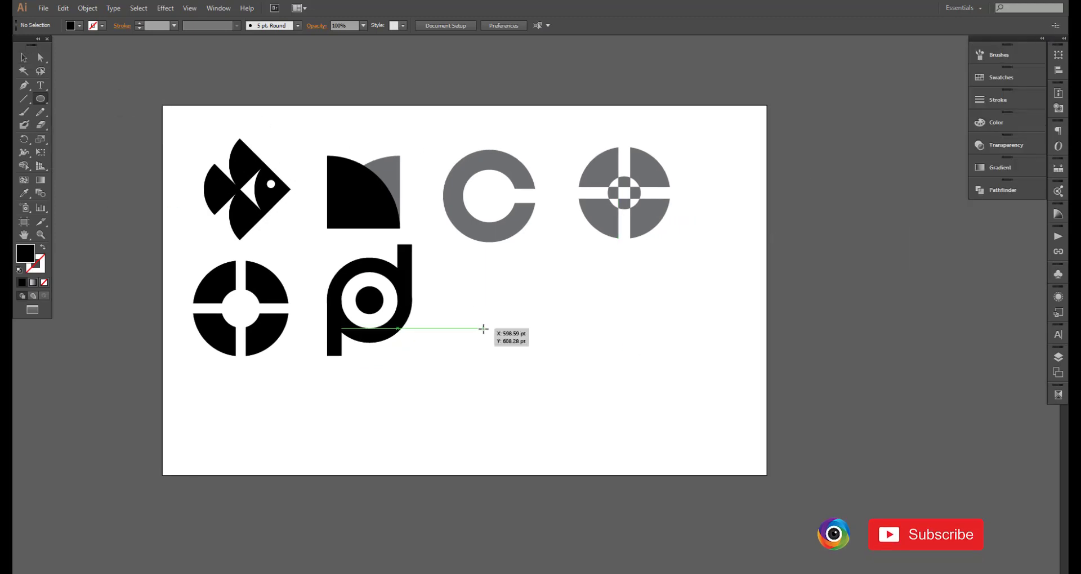
{"action": "left_click_drag", "start_coordinate": [484, 328], "coordinate": [505, 350]}
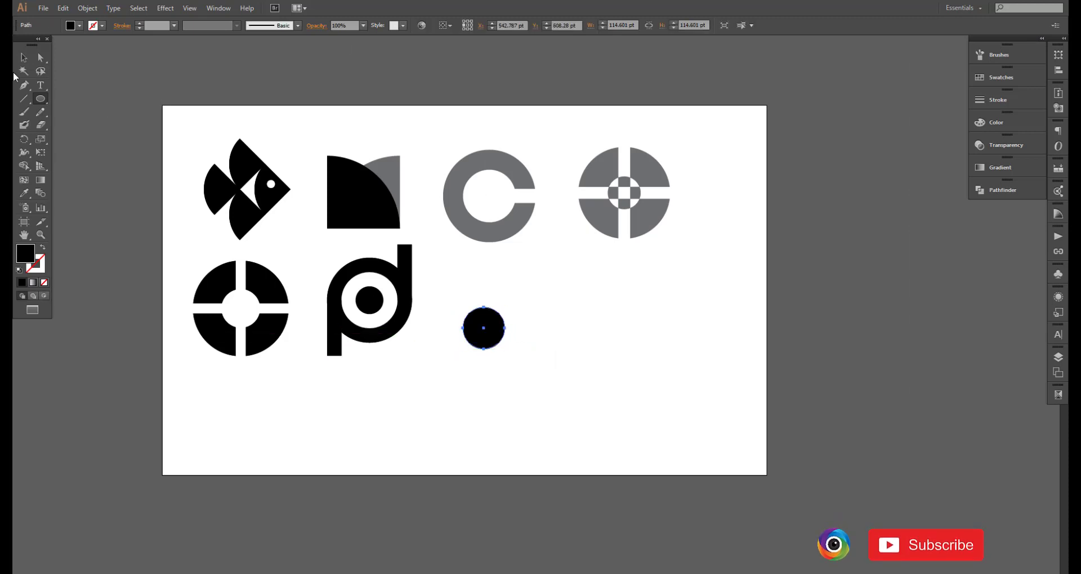
Give the small circle no fill and a thin black outline, viewing artwork as outlines
{"action": "left_click", "coordinate": [80, 25]}
{"action": "left_click", "coordinate": [20, 44]}
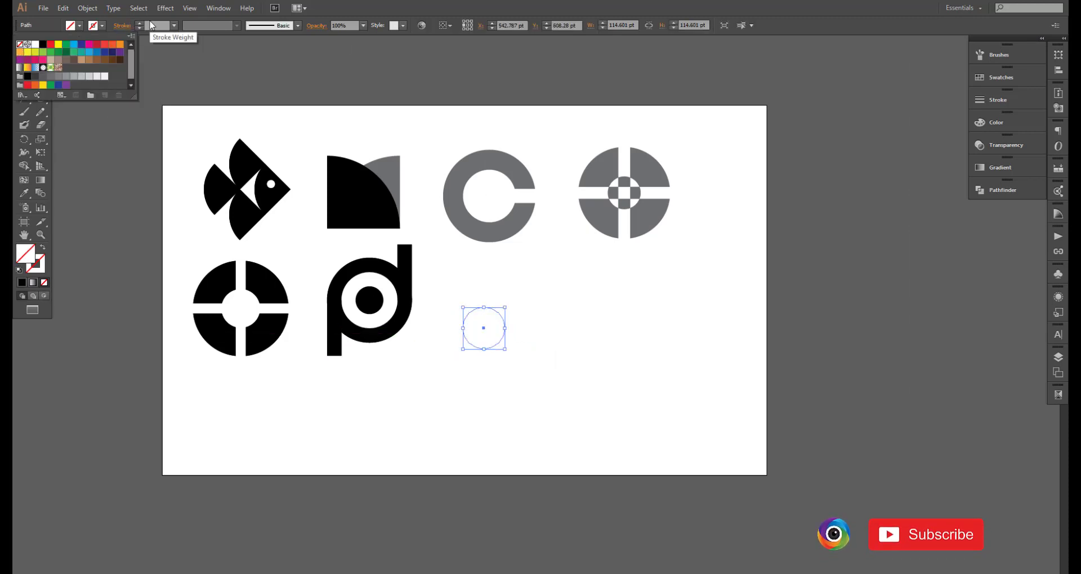
{"action": "left_click", "coordinate": [139, 25]}
{"action": "left_click", "coordinate": [509, 317]}
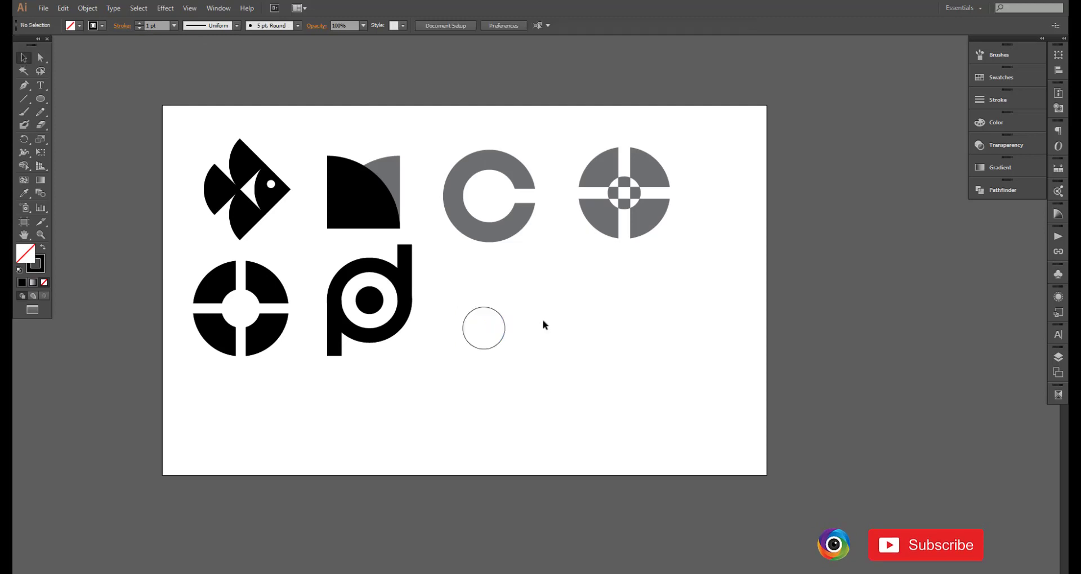
{"action": "left_click", "coordinate": [190, 7]}
Move the circle up, copy it directly beneath, and draw a larger circle enclosing both
{"action": "left_click", "coordinate": [225, 15]}
{"action": "left_click", "coordinate": [512, 349]}
{"action": "scroll", "coordinate": [512, 349], "scroll_direction": "up", "scroll_amount": 5}
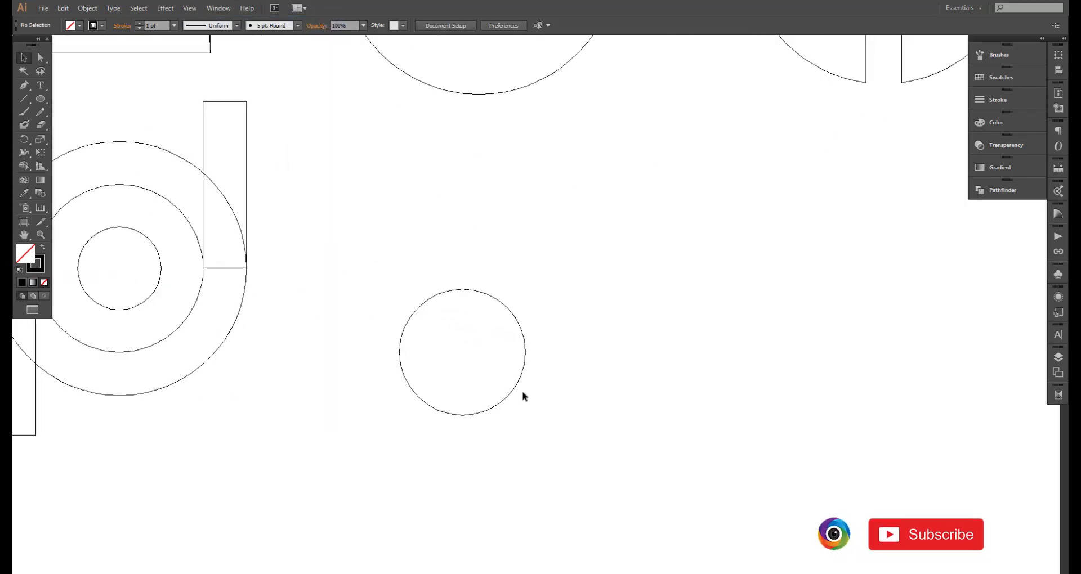
{"action": "mouse_move", "coordinate": [522, 391]}
{"action": "left_mouse_down"}
{"action": "mouse_move", "coordinate": [515, 290]}
{"action": "mouse_move", "coordinate": [506, 428]}
{"action": "left_mouse_up"}
{"action": "left_click", "coordinate": [558, 342]}
{"action": "left_click_drag", "start_coordinate": [557, 324], "coordinate": [502, 208]}
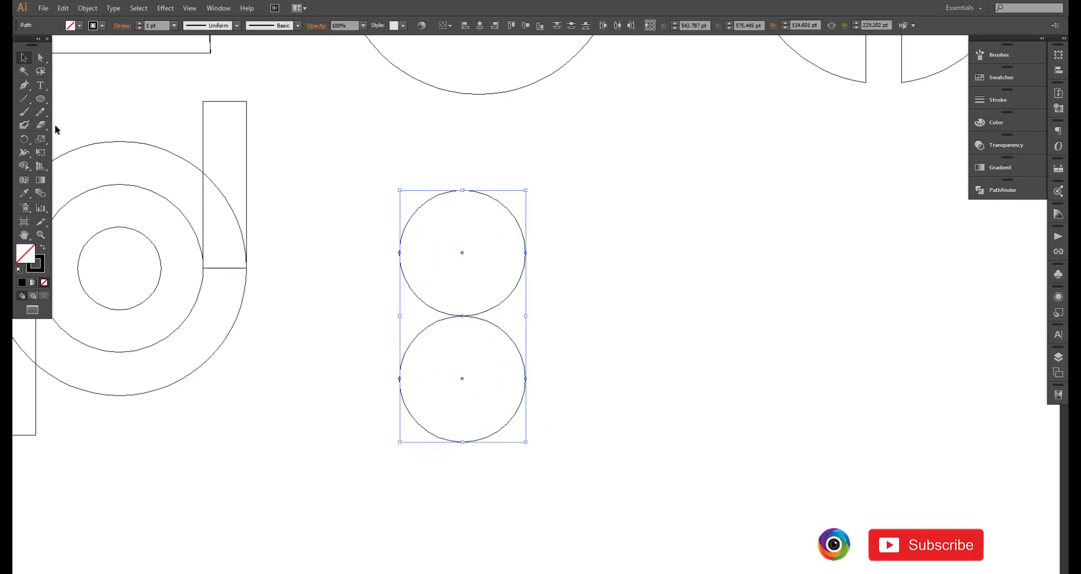
{"action": "left_click", "coordinate": [40, 99]}
{"action": "left_click_drag", "start_coordinate": [462, 316], "coordinate": [535, 441]}
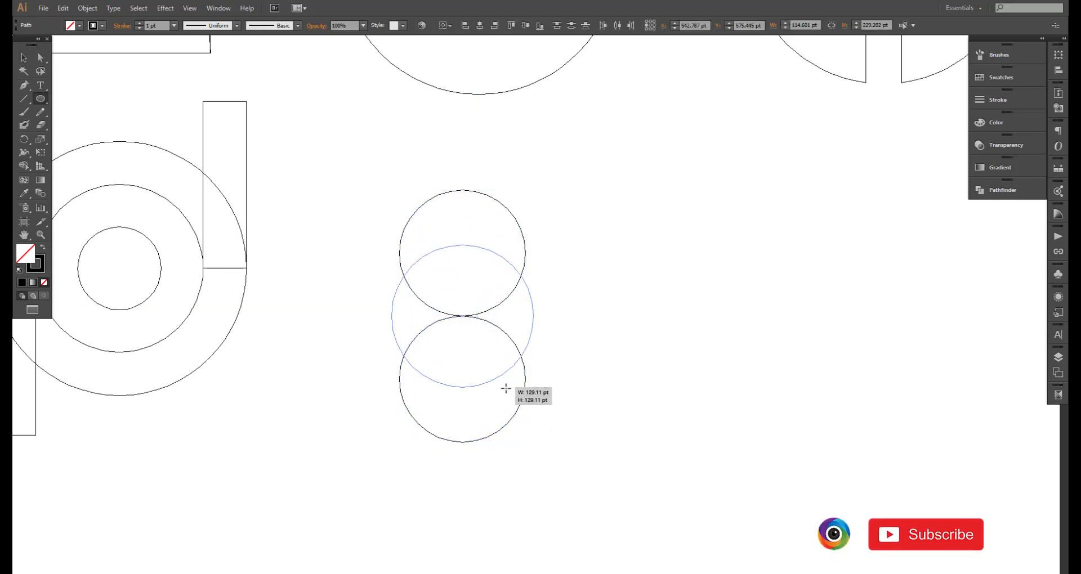
Rotate a copy of the two small circles 90° and return to the filled Preview view
{"action": "key", "text": "v"}
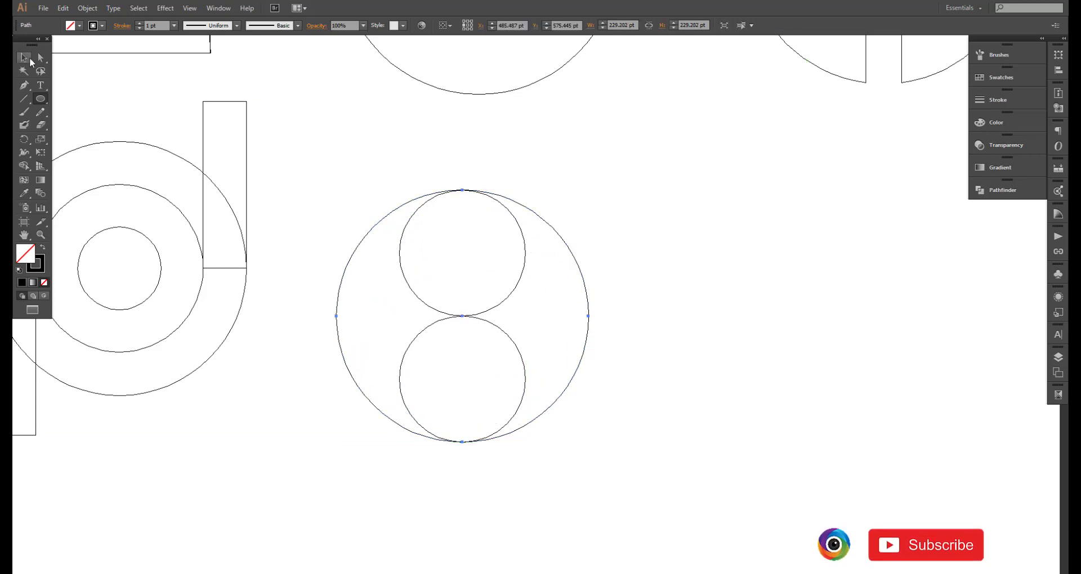
{"action": "left_click", "coordinate": [510, 293]}
{"action": "left_click", "coordinate": [518, 350], "text": "shift"}
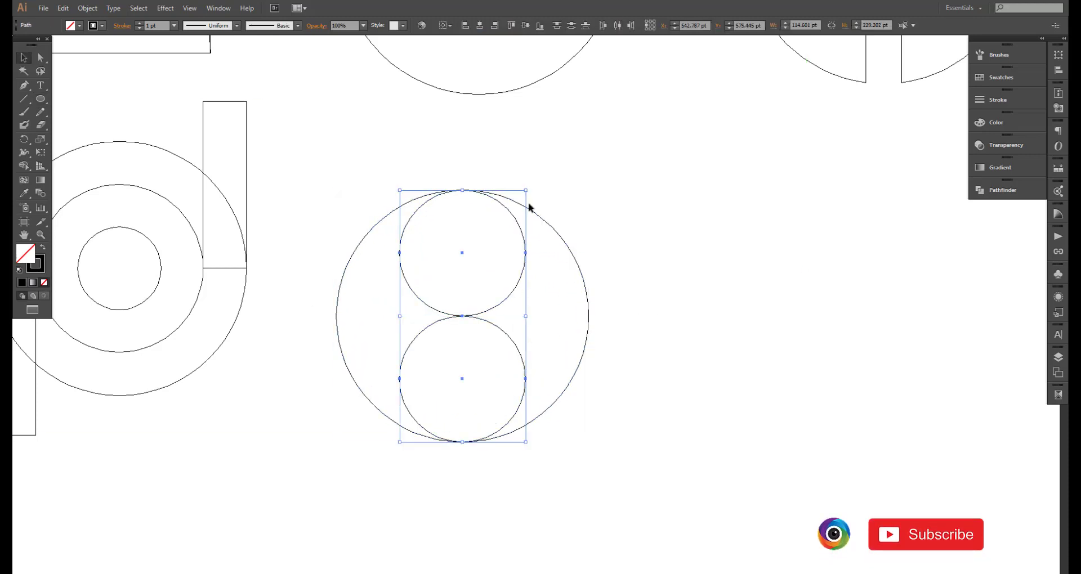
{"action": "left_click_drag", "start_coordinate": [540, 217], "coordinate": [591, 347]}
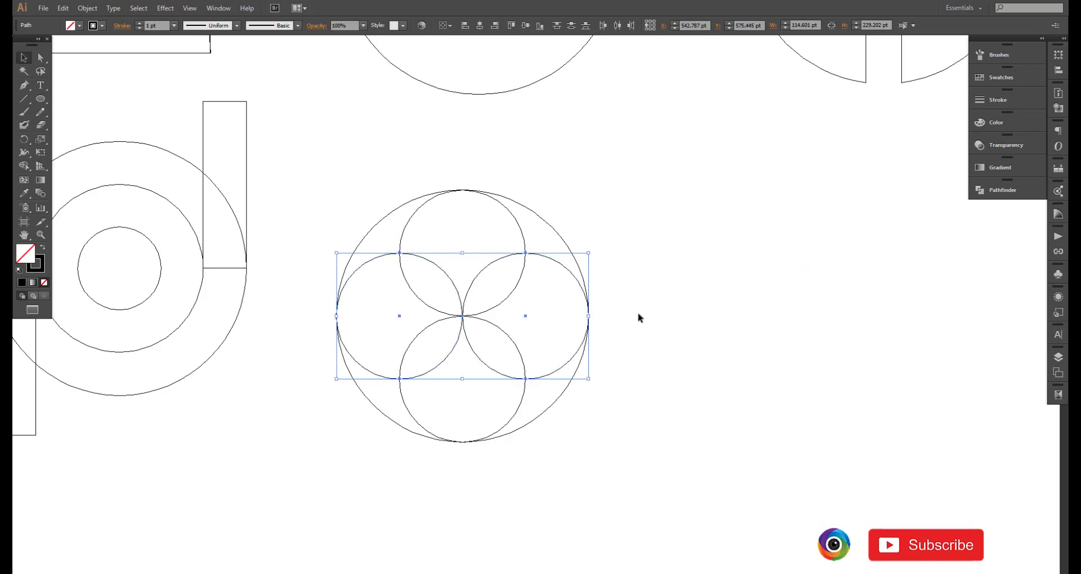
{"action": "left_click", "coordinate": [653, 216]}
{"action": "left_click", "coordinate": [190, 8]}
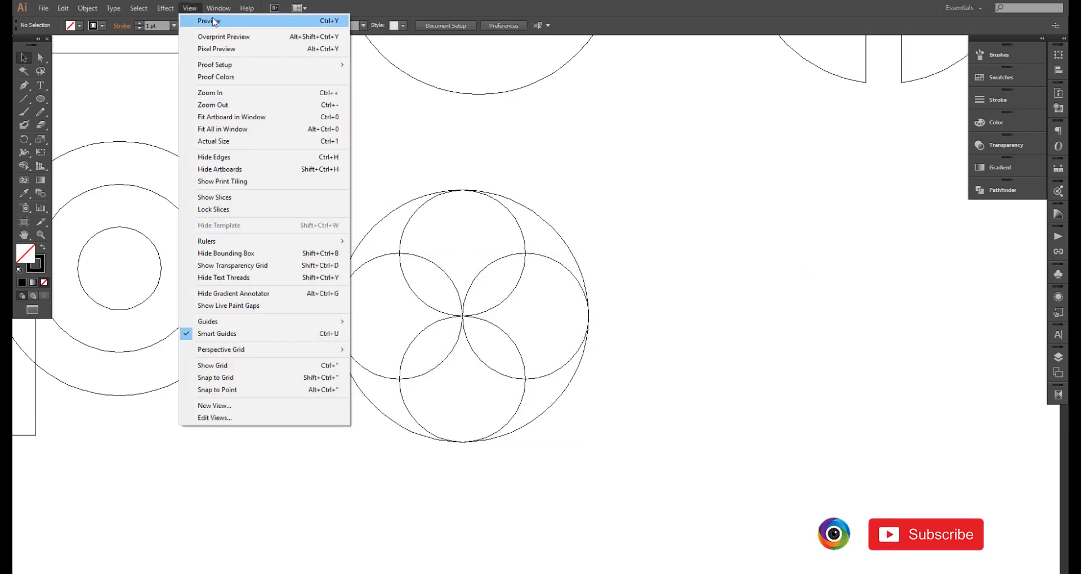
{"action": "left_click", "coordinate": [206, 20]}
{"action": "key", "text": "ctrl+0"}
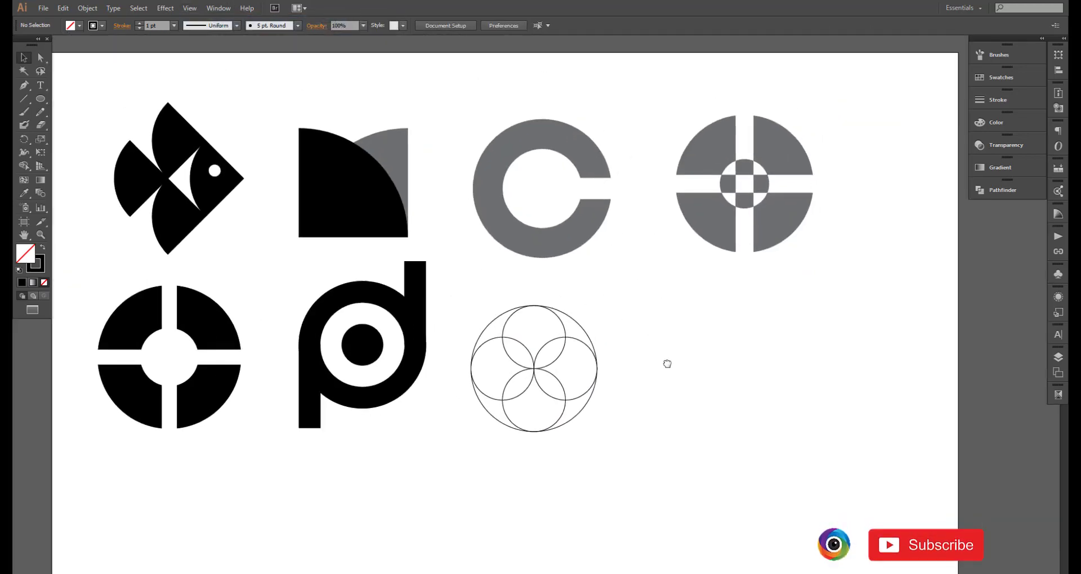
Place a copy of the four-circle group to the right of the original
{"action": "left_click_drag", "start_coordinate": [682, 331], "coordinate": [507, 415]}
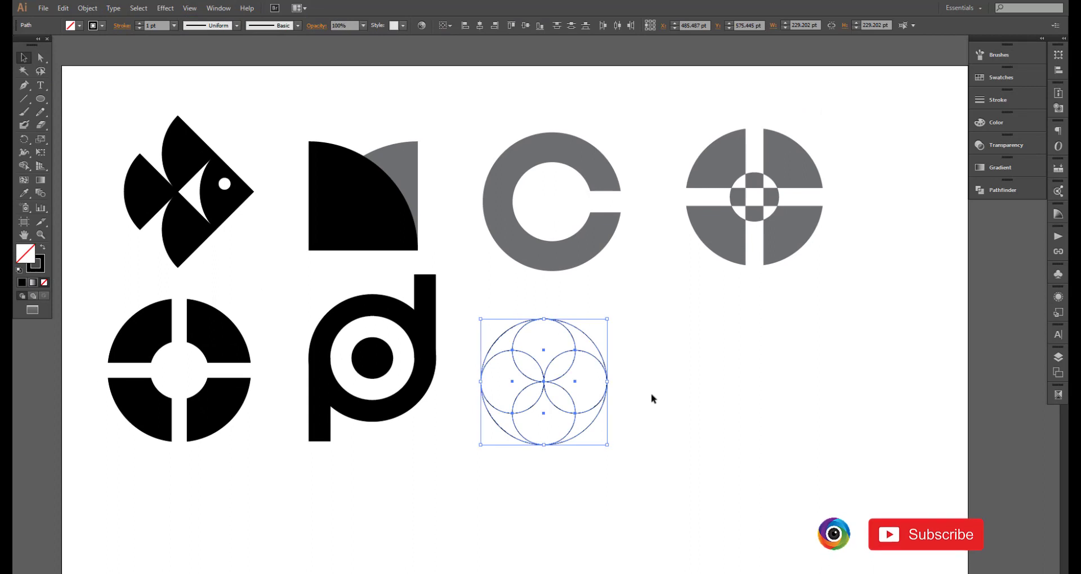
{"action": "key", "text": "ctrl+minus"}
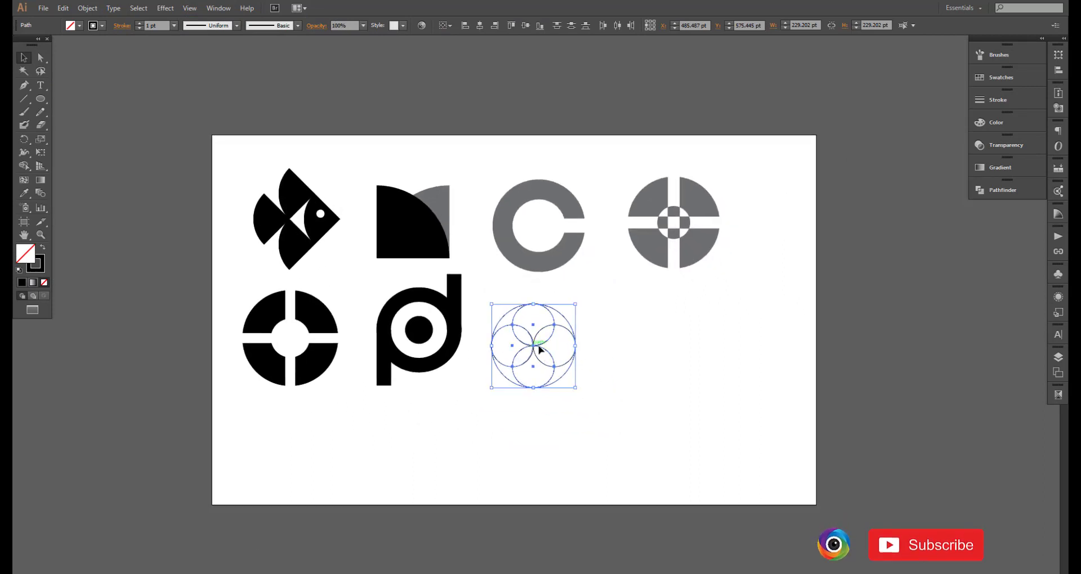
{"action": "left_click_drag", "start_coordinate": [539, 349], "coordinate": [649, 349]}
{"action": "scroll", "coordinate": [569, 422], "scroll_direction": "up", "scroll_amount": 1}
Merge the left group's regions with Shape Builder into a circle split by an S-curve
{"action": "left_click_drag", "start_coordinate": [453, 219], "coordinate": [578, 390]}
{"action": "left_click", "coordinate": [29, 167]}
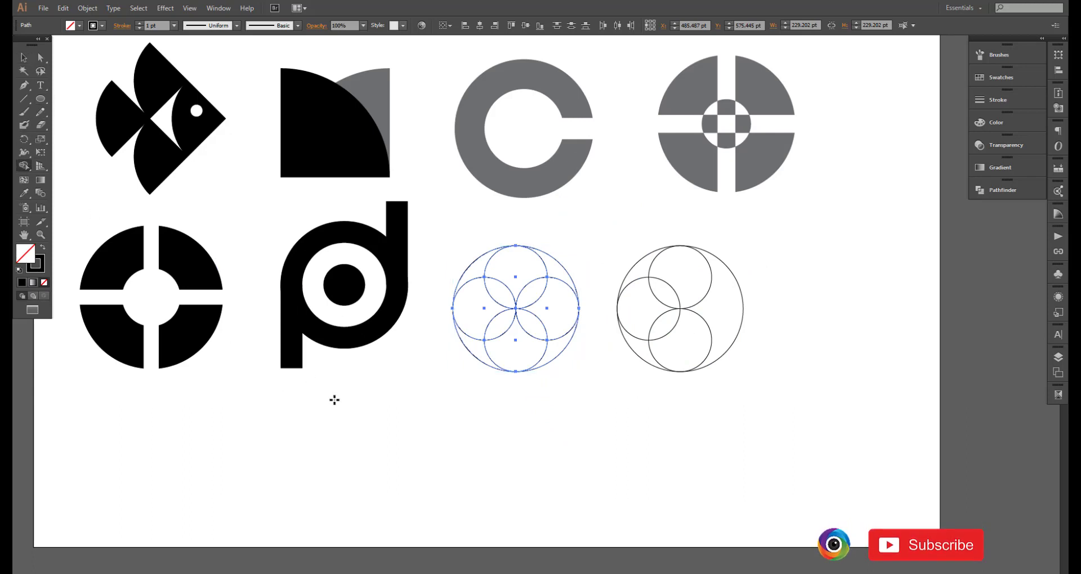
{"action": "mouse_move", "coordinate": [481, 308]}
{"action": "left_mouse_down"}
{"action": "mouse_move", "coordinate": [495, 333]}
{"action": "mouse_move", "coordinate": [502, 274]}
{"action": "left_mouse_up"}
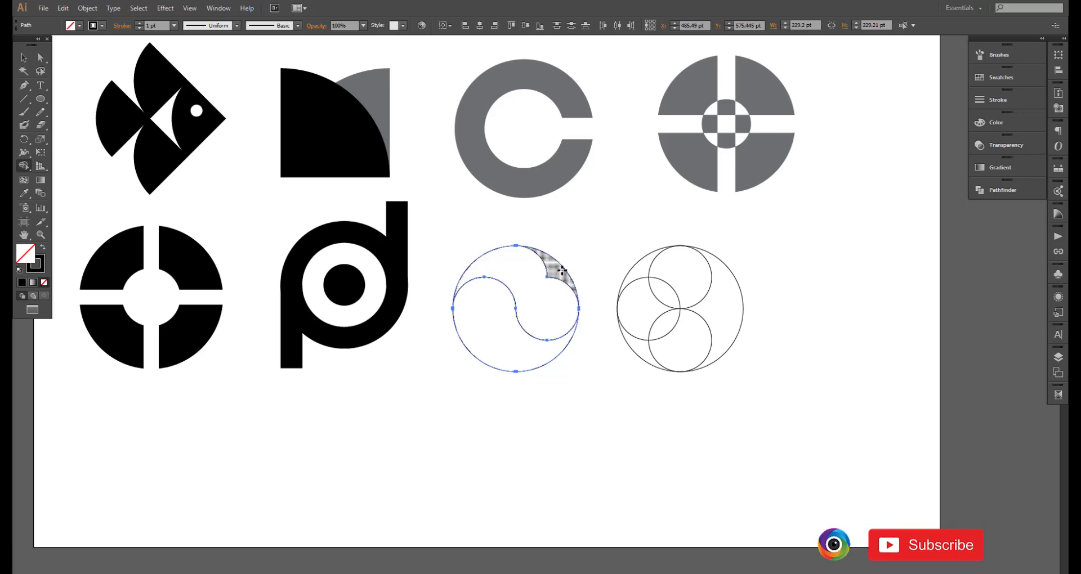
{"action": "key", "text": "v"}
{"action": "left_click", "coordinate": [346, 397]}
{"action": "key", "text": "ctrl+minus"}
{"action": "left_click_drag", "start_coordinate": [545, 424], "coordinate": [478, 396]}
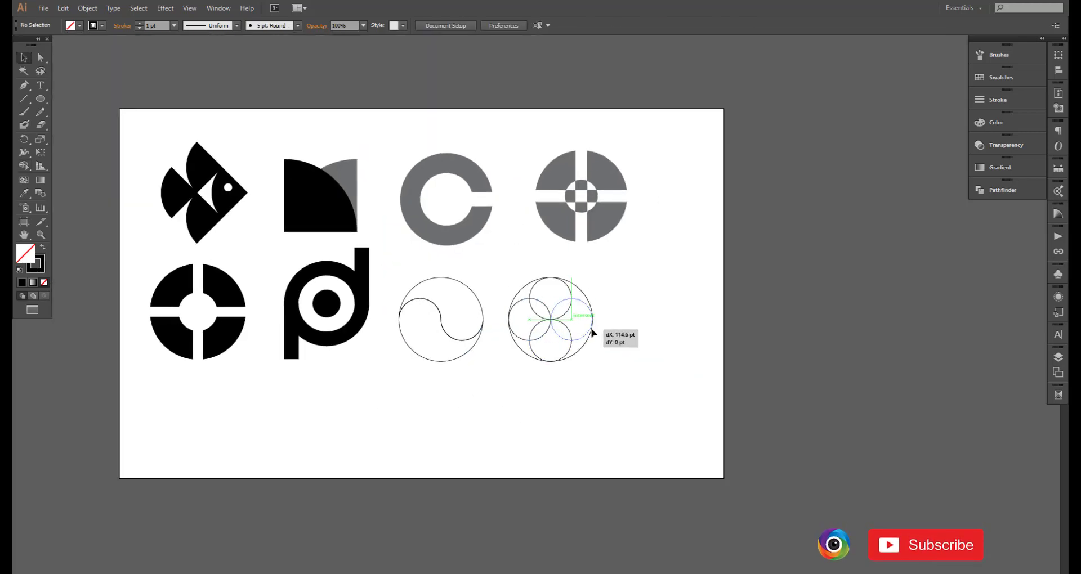
{"action": "left_click_drag", "start_coordinate": [591, 333], "coordinate": [526, 349]}
{"action": "right_click", "coordinate": [571, 336]}
{"action": "left_click", "coordinate": [552, 394]}
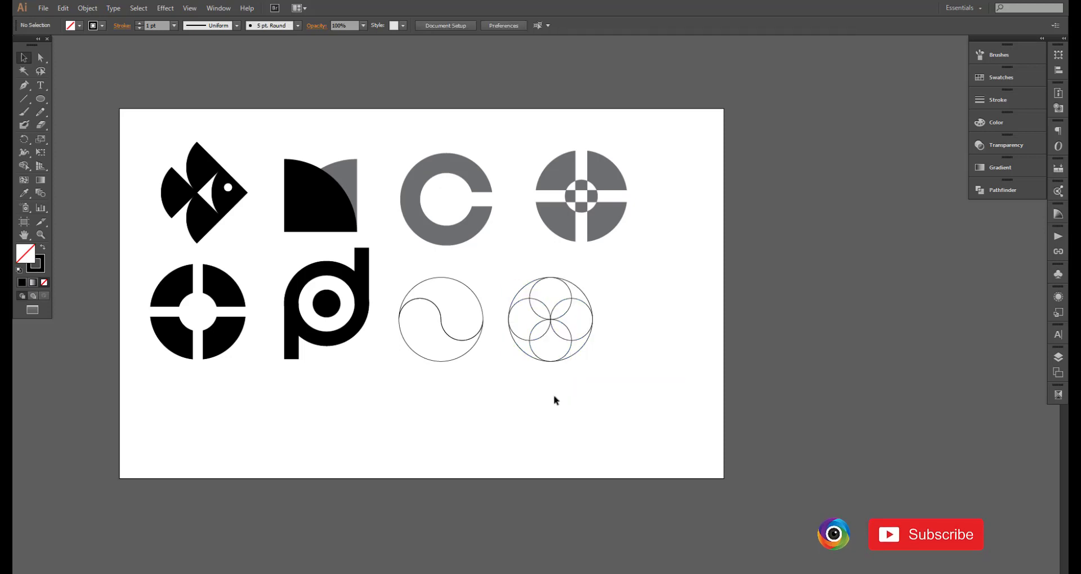
{"action": "scroll", "coordinate": [600, 367], "scroll_direction": "up", "scroll_amount": 2}
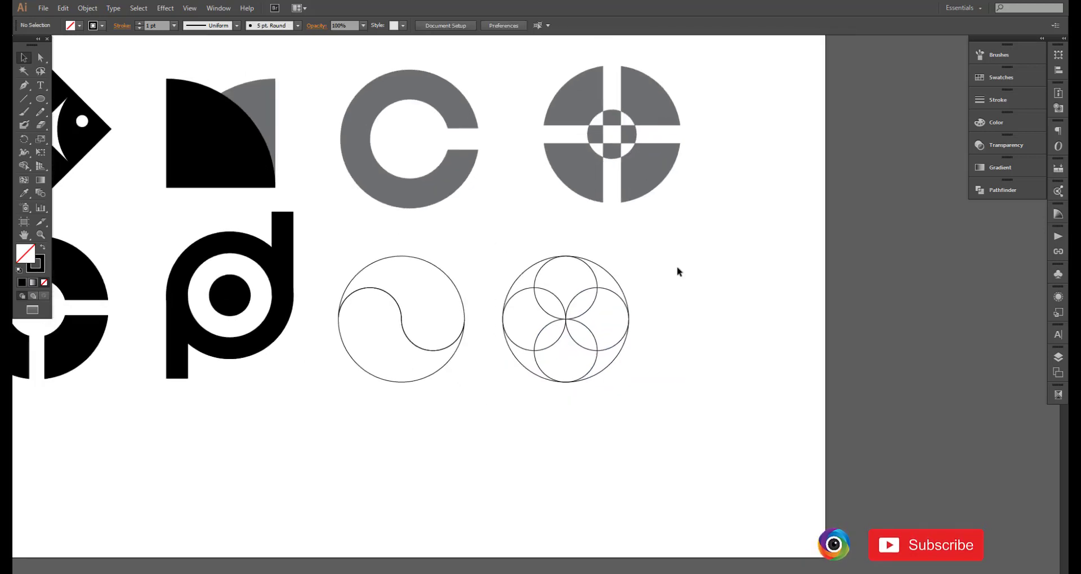
{"action": "left_click", "coordinate": [628, 319]}
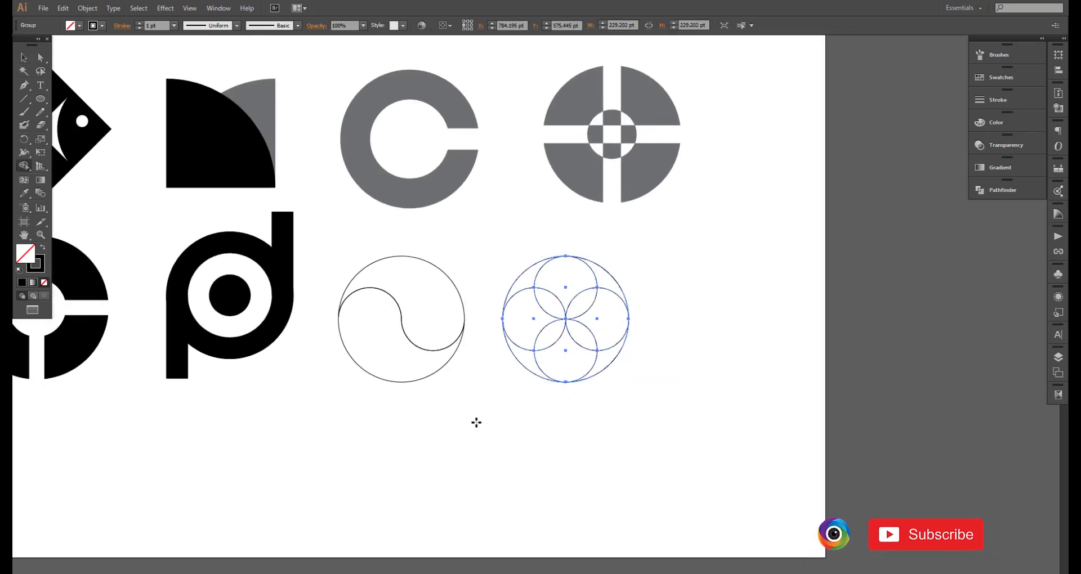
{"action": "left_click_drag", "start_coordinate": [550, 301], "coordinate": [599, 276]}
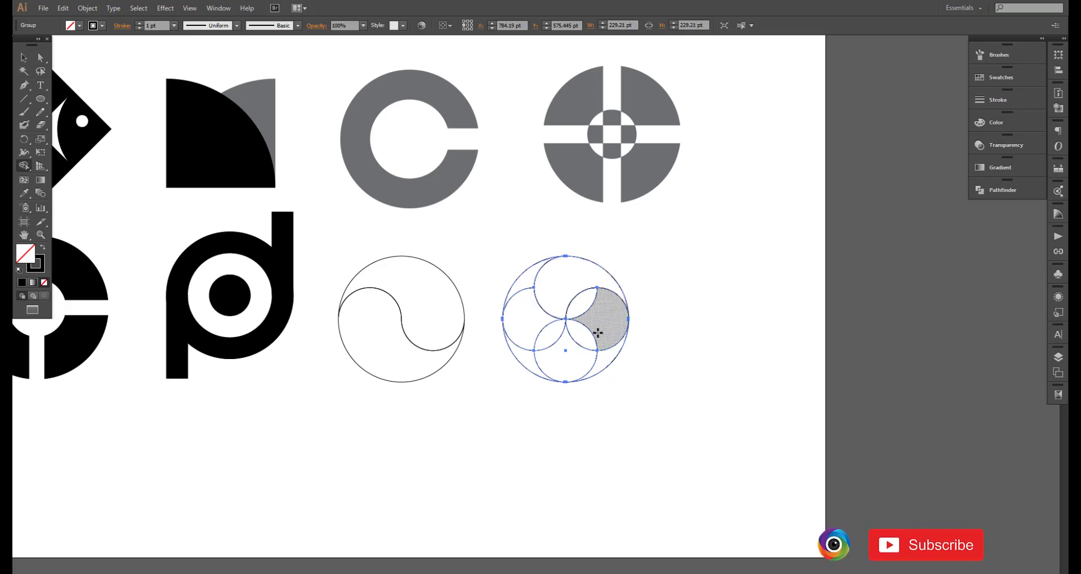
{"action": "mouse_move", "coordinate": [584, 309]}
{"action": "left_mouse_down"}
{"action": "mouse_move", "coordinate": [604, 359]}
{"action": "mouse_move", "coordinate": [532, 368]}
{"action": "left_mouse_up"}
{"action": "key", "text": "ctrl+z"}
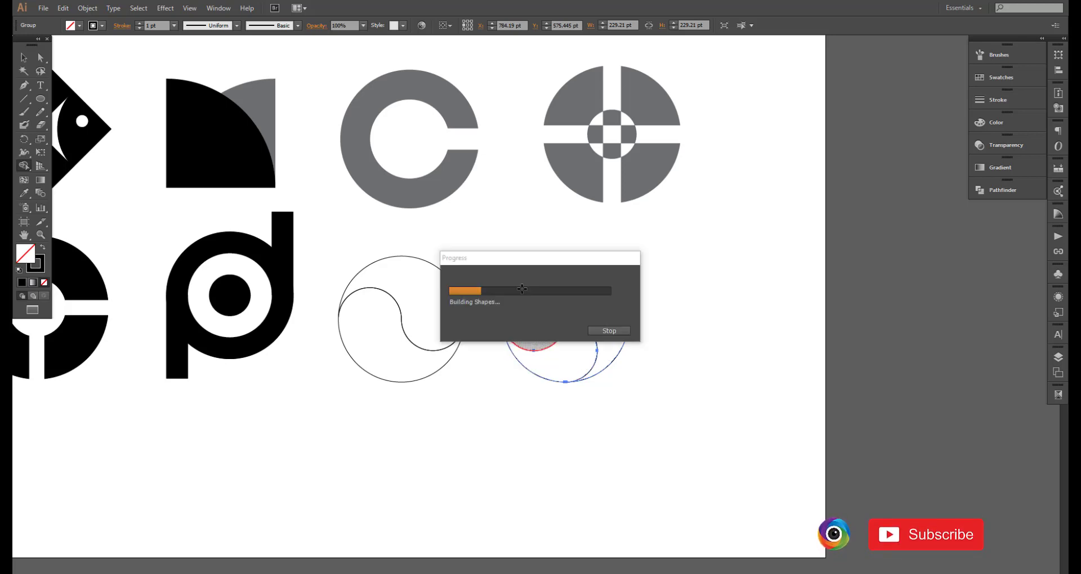
{"action": "key", "text": "ctrl+z"}
{"action": "key", "text": "ctrl+z"}
{"action": "key", "text": "ctrl+z"}
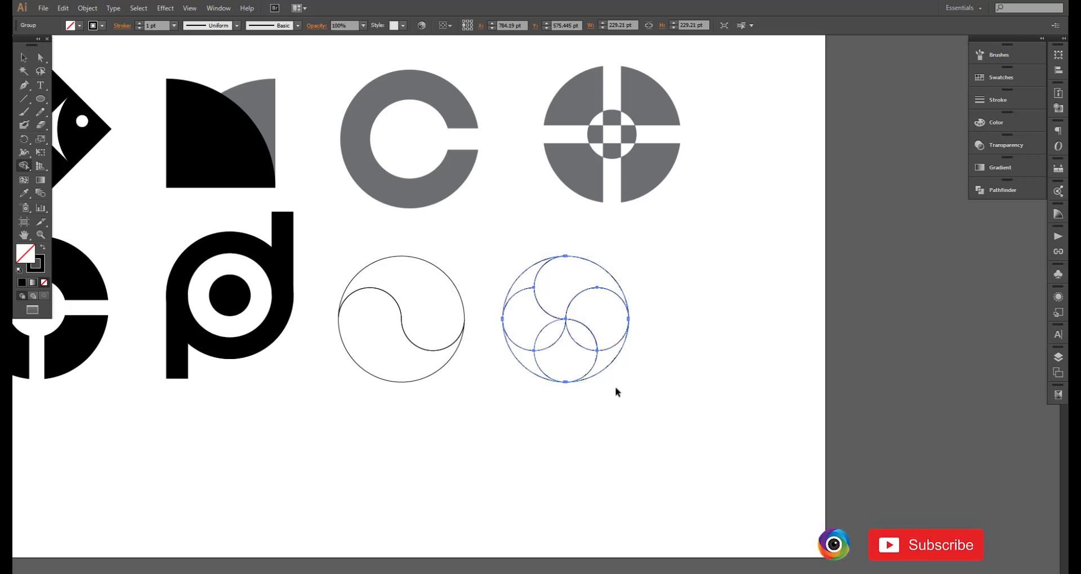
{"action": "key", "text": "ctrl+z"}
{"action": "key", "text": "ctrl+z"}
{"action": "key", "text": "ctrl+z"}
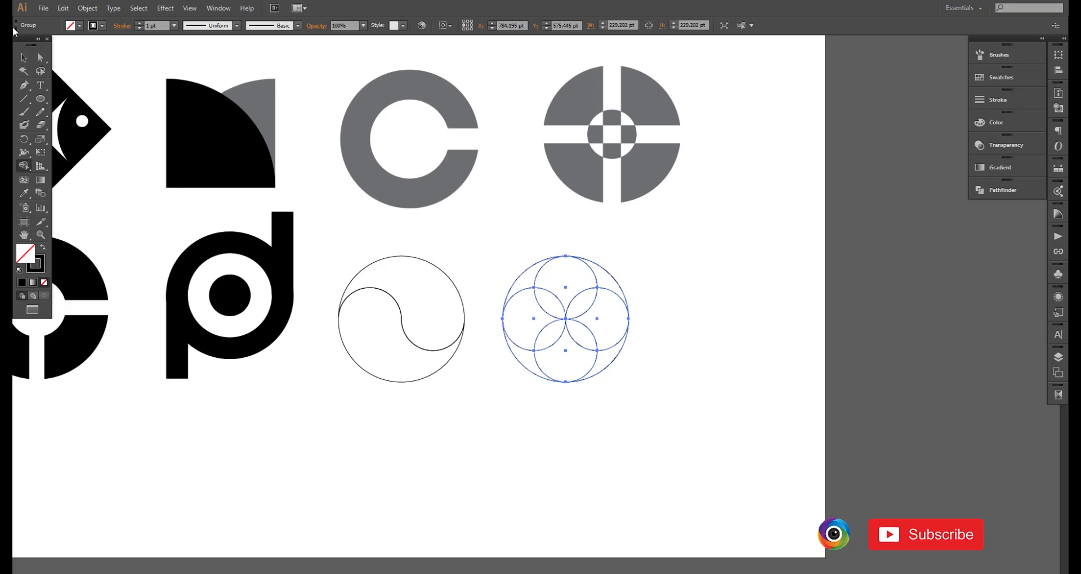
{"action": "key", "text": "v"}
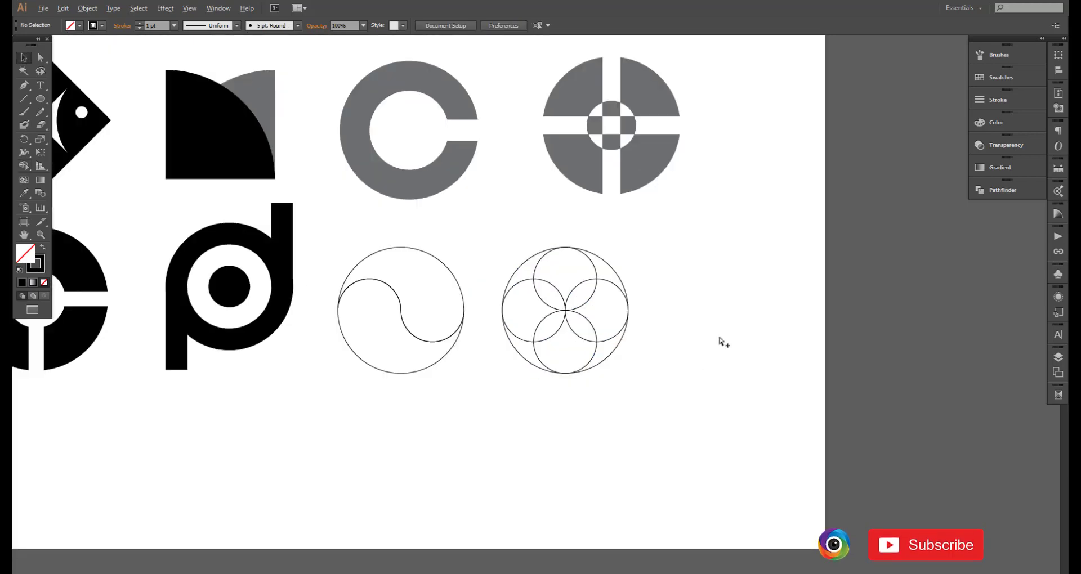
Place a copy of the four-circle flower to the right
{"action": "left_click_drag", "start_coordinate": [702, 284], "coordinate": [603, 360]}
{"action": "left_click", "coordinate": [617, 320]}
{"action": "mouse_move", "coordinate": [694, 285]}
{"action": "left_mouse_down"}
{"action": "mouse_move", "coordinate": [609, 328]}
{"action": "mouse_move", "coordinate": [708, 328]}
{"action": "left_mouse_up"}
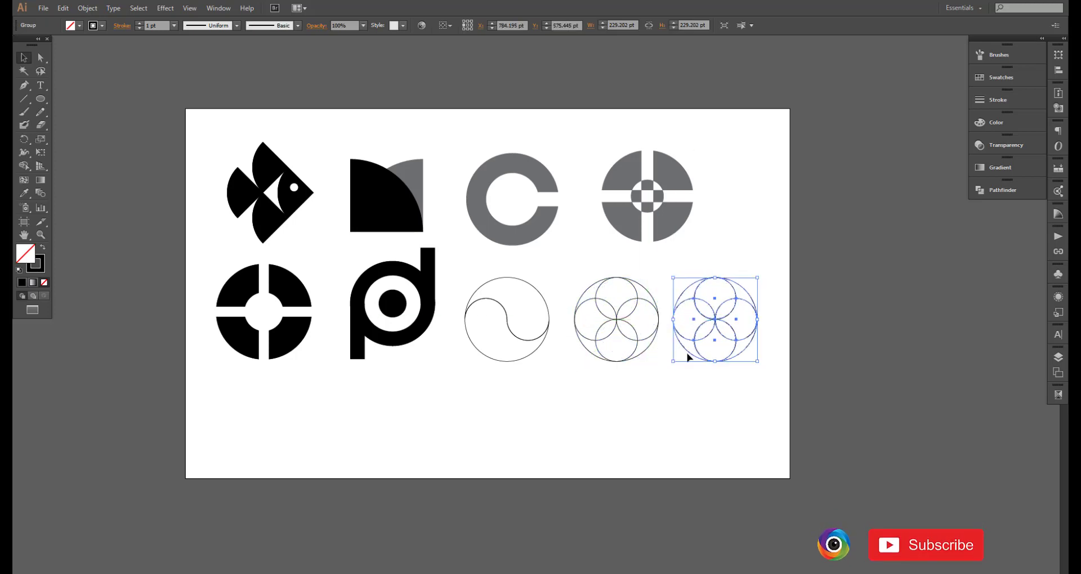
{"action": "left_click", "coordinate": [590, 273]}
Merge the middle flower's circles with neighbouring regions into a four-armed swirl
{"action": "left_click_drag", "start_coordinate": [590, 272], "coordinate": [657, 379]}
{"action": "scroll", "coordinate": [592, 374], "scroll_direction": "up", "scroll_amount": 2}
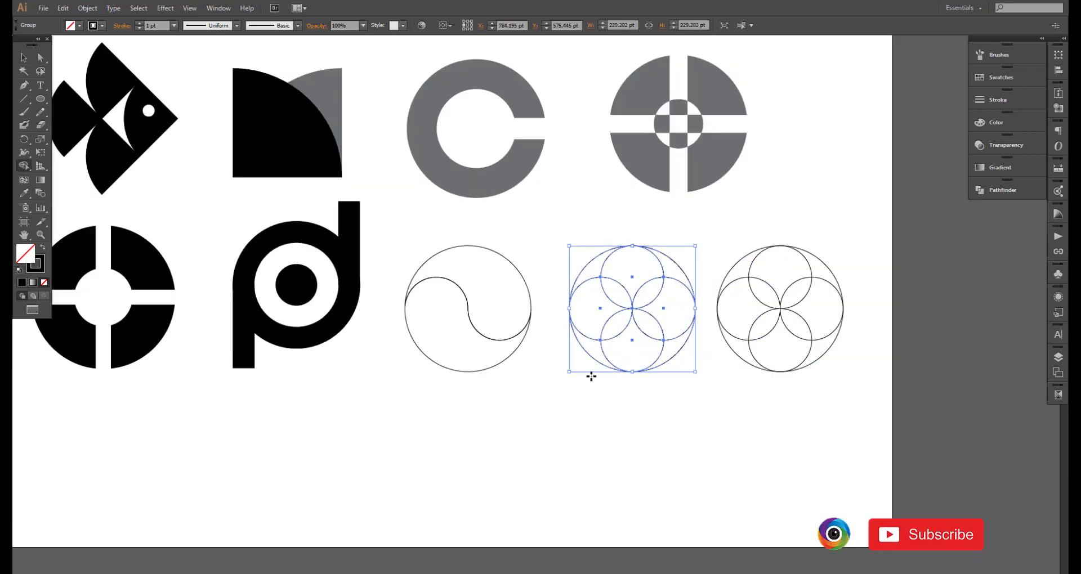
{"action": "scroll", "coordinate": [516, 391], "scroll_direction": "up", "scroll_amount": 2}
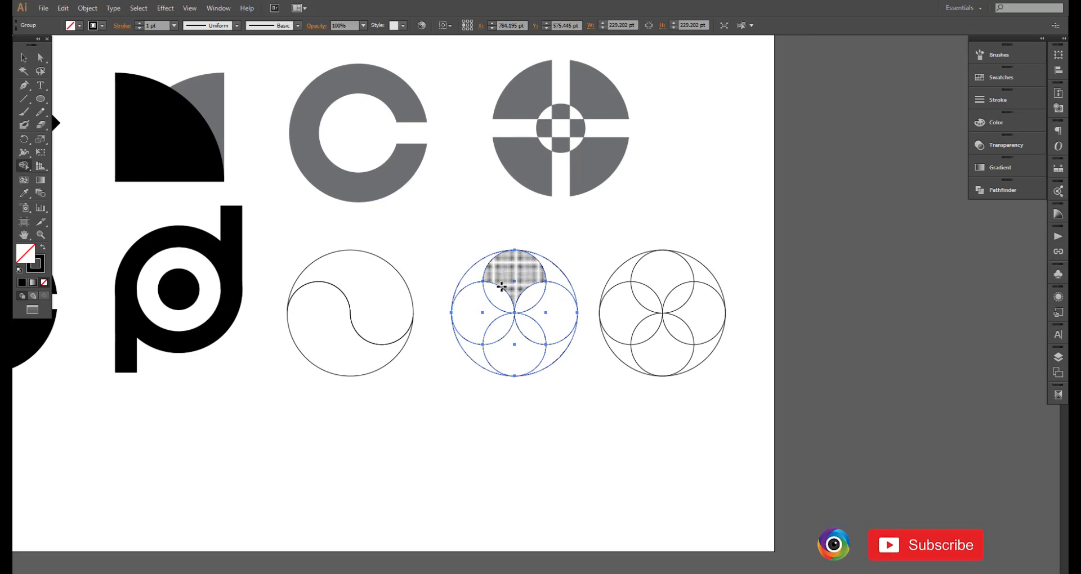
{"action": "left_click_drag", "start_coordinate": [536, 271], "coordinate": [597, 310]}
{"action": "mouse_move", "coordinate": [558, 338]}
{"action": "left_mouse_down"}
{"action": "mouse_move", "coordinate": [478, 332]}
{"action": "mouse_move", "coordinate": [490, 290]}
{"action": "left_mouse_up"}
{"action": "key", "text": "v"}
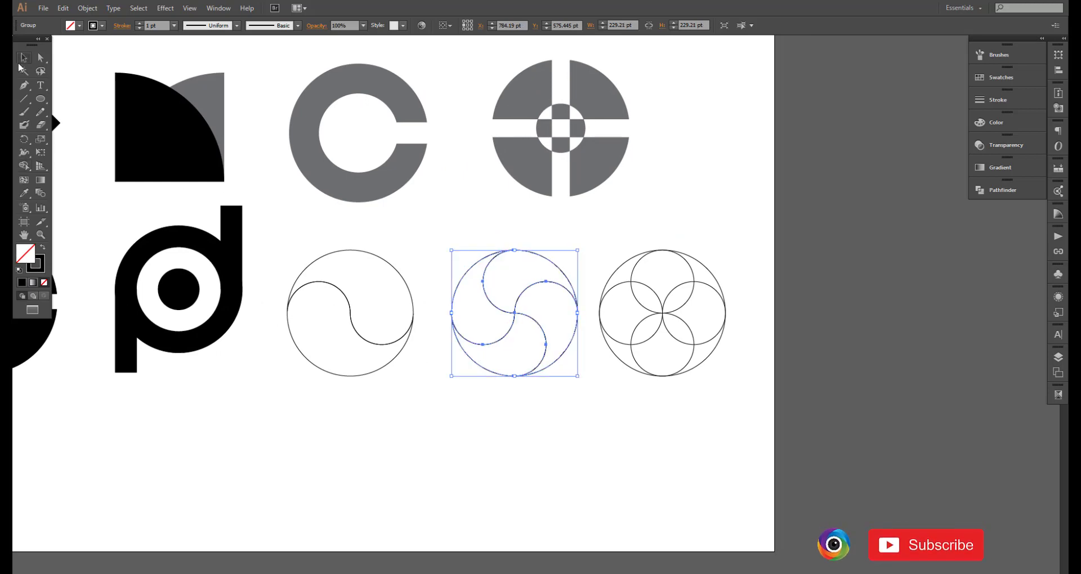
{"action": "left_click", "coordinate": [581, 421]}
{"action": "scroll", "coordinate": [614, 222], "scroll_direction": "right", "scroll_amount": 1}
Copy the rightmost flower to the artboard's lower left and reselect the original flower
{"action": "scroll", "coordinate": [614, 223], "scroll_direction": "down", "scroll_amount": 2}
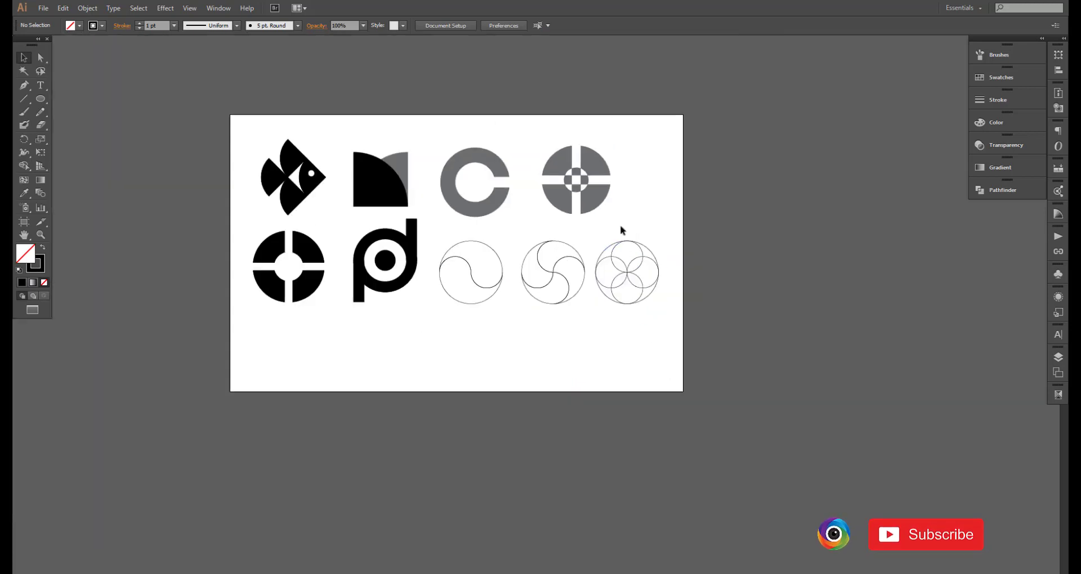
{"action": "left_click", "coordinate": [631, 272]}
{"action": "left_click_drag", "start_coordinate": [630, 272], "coordinate": [277, 355]}
{"action": "left_click_drag", "start_coordinate": [655, 224], "coordinate": [654, 308]}
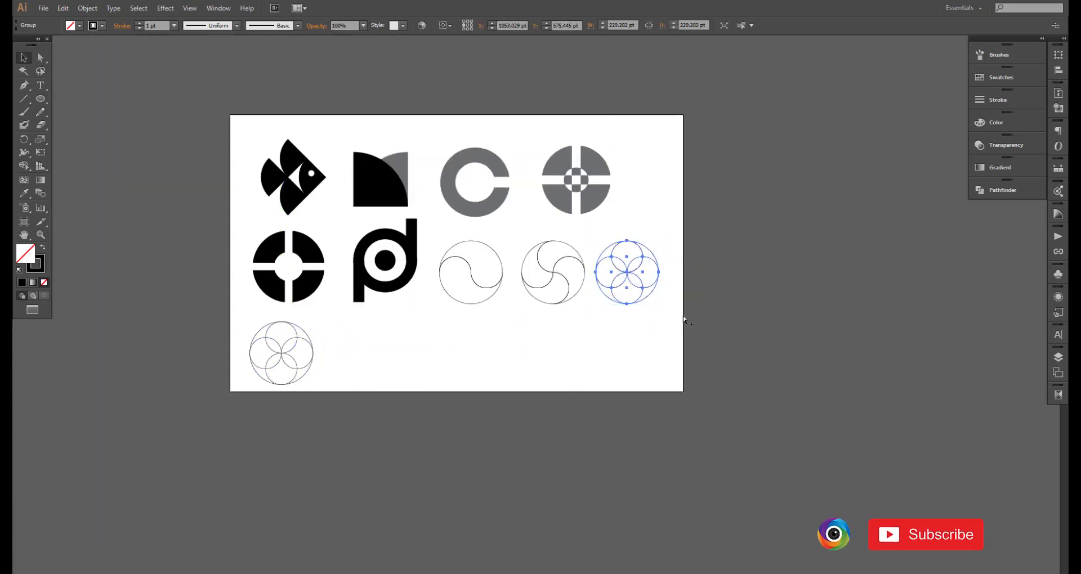
{"action": "scroll", "coordinate": [682, 315], "scroll_direction": "up", "scroll_amount": 3}
{"action": "scroll", "coordinate": [610, 338], "scroll_direction": "down", "scroll_amount": 2}
{"action": "scroll", "coordinate": [663, 385], "scroll_direction": "down", "scroll_amount": 1}
{"action": "left_click_drag", "start_coordinate": [680, 407], "coordinate": [705, 405]}
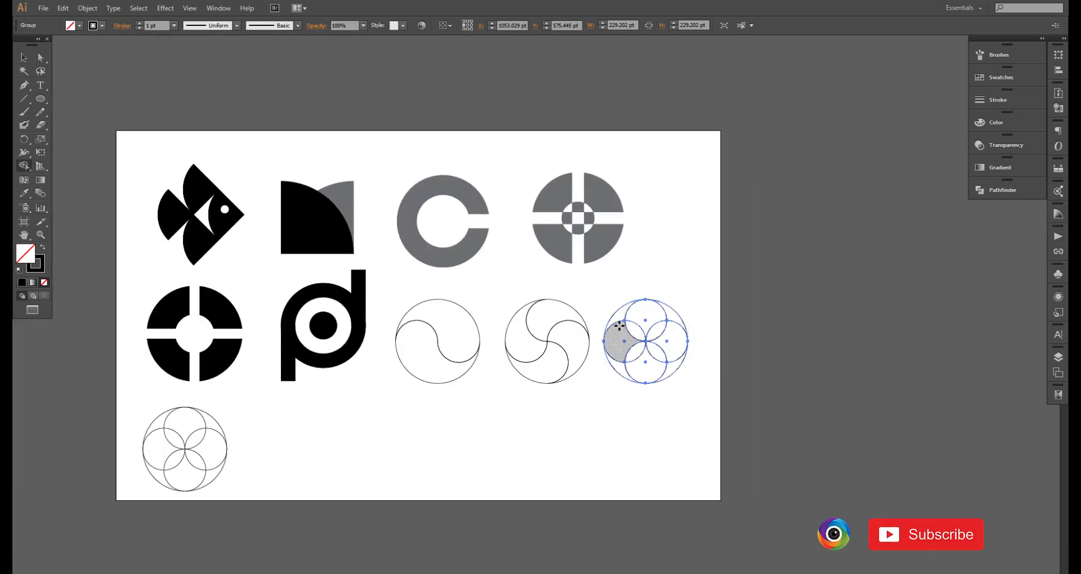
Merge the petals and crescents with Shape Builder into a four-blade pinwheel
{"action": "left_click_drag", "start_coordinate": [619, 317], "coordinate": [615, 340]}
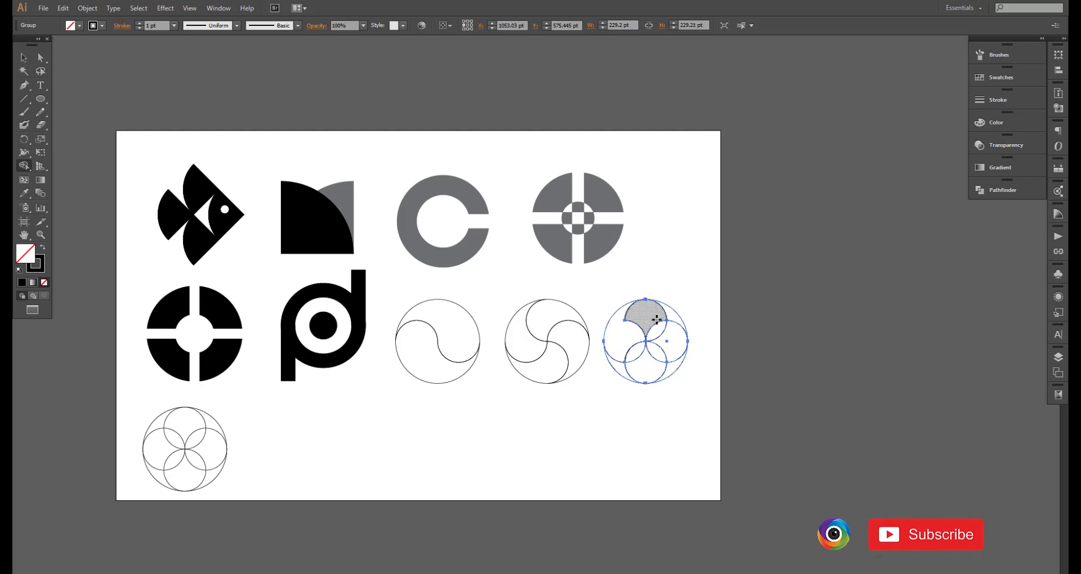
{"action": "left_click_drag", "start_coordinate": [660, 317], "coordinate": [676, 329]}
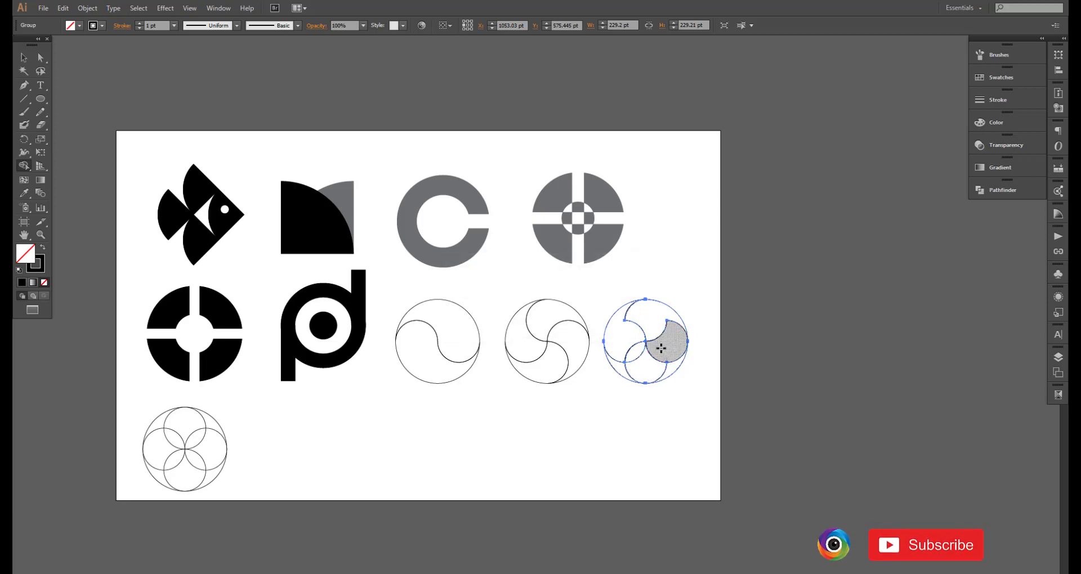
{"action": "left_click_drag", "start_coordinate": [669, 348], "coordinate": [660, 373]}
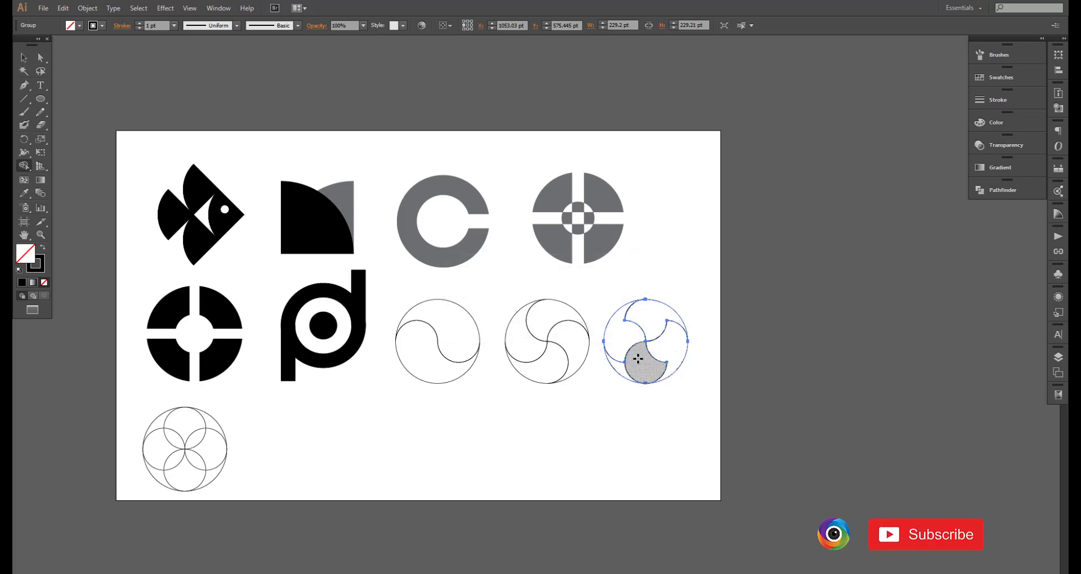
{"action": "left_click", "coordinate": [645, 368]}
{"action": "key", "text": "v"}
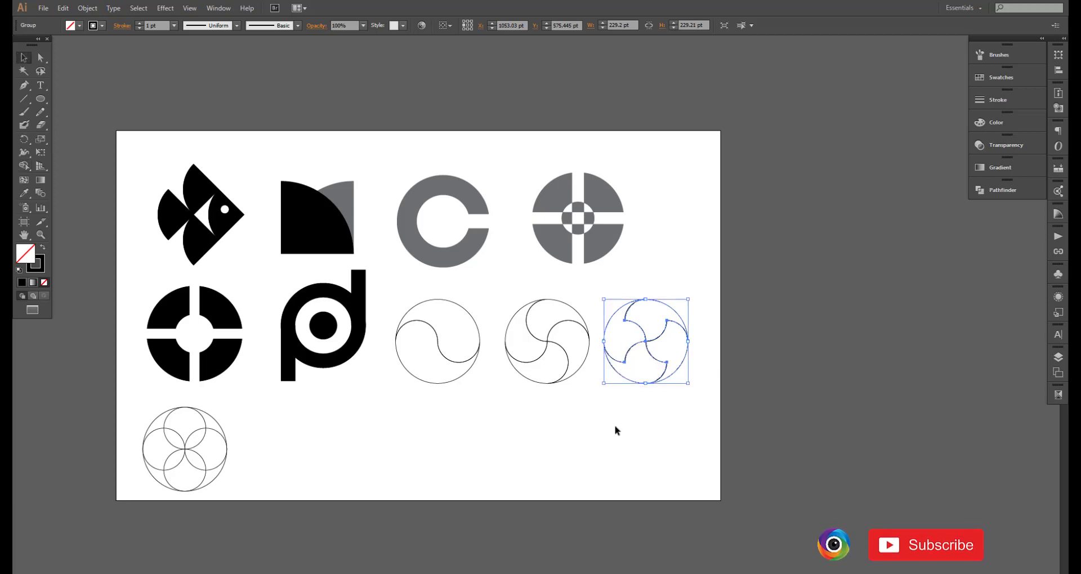
{"action": "left_click", "coordinate": [597, 431]}
{"action": "scroll", "coordinate": [359, 434], "scroll_direction": "down", "scroll_amount": 1}
{"action": "left_click", "coordinate": [185, 424]}
Place a copy of the overlapping-circles design to its right
{"action": "left_click_drag", "start_coordinate": [189, 423], "coordinate": [302, 423]}
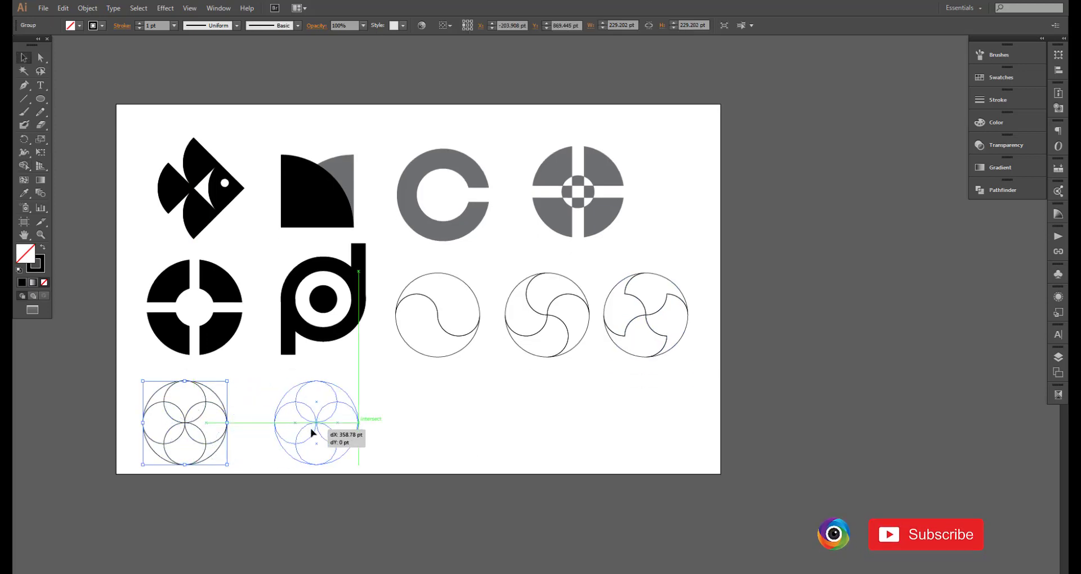
{"action": "left_click", "coordinate": [429, 426]}
{"action": "left_click_drag", "start_coordinate": [380, 424], "coordinate": [415, 416]}
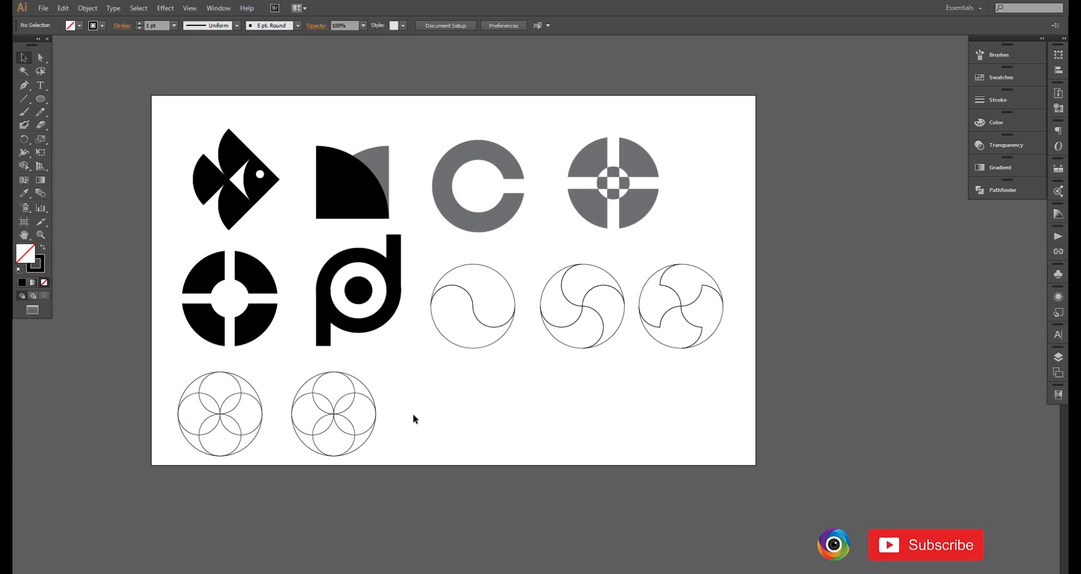
{"action": "left_click_drag", "start_coordinate": [161, 369], "coordinate": [265, 457]}
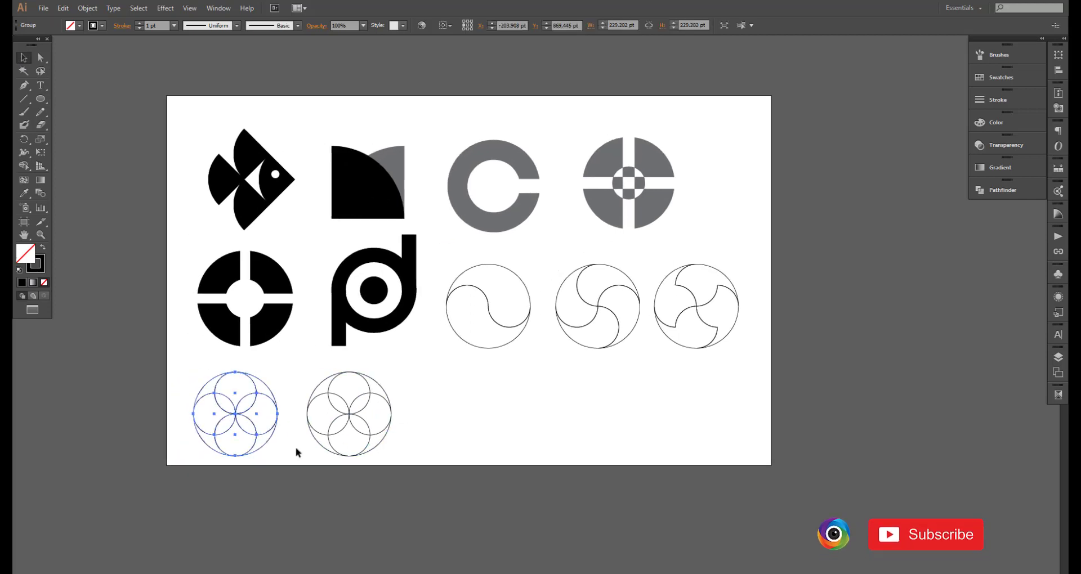
Delete the left design's right and outer regions with Shape Builder, leaving a two-lobed outline
{"action": "left_click", "coordinate": [24, 166]}
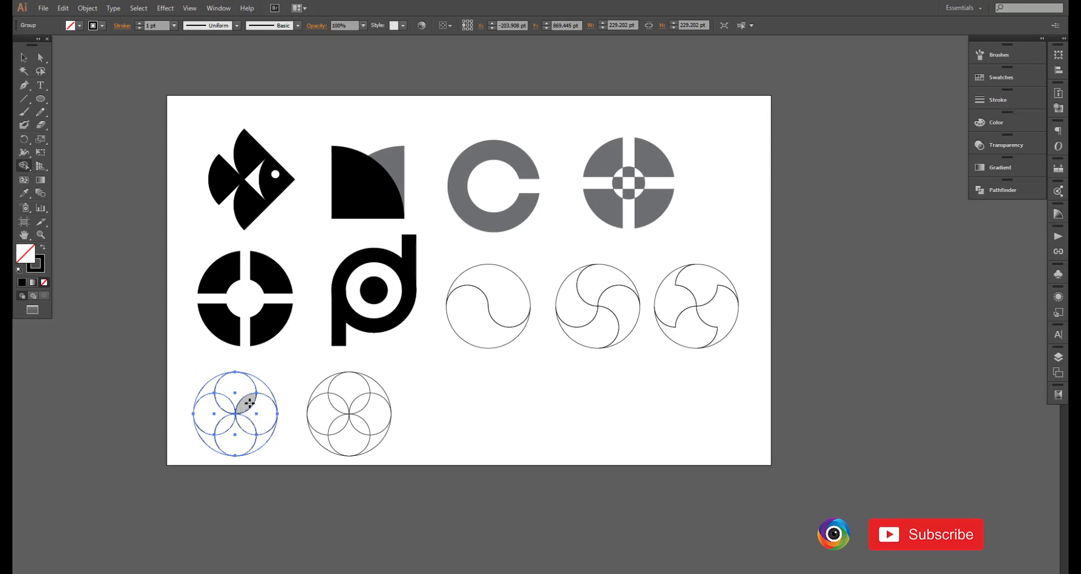
{"action": "left_click", "coordinate": [271, 417], "text": "alt"}
{"action": "left_click", "coordinate": [271, 435], "text": "alt"}
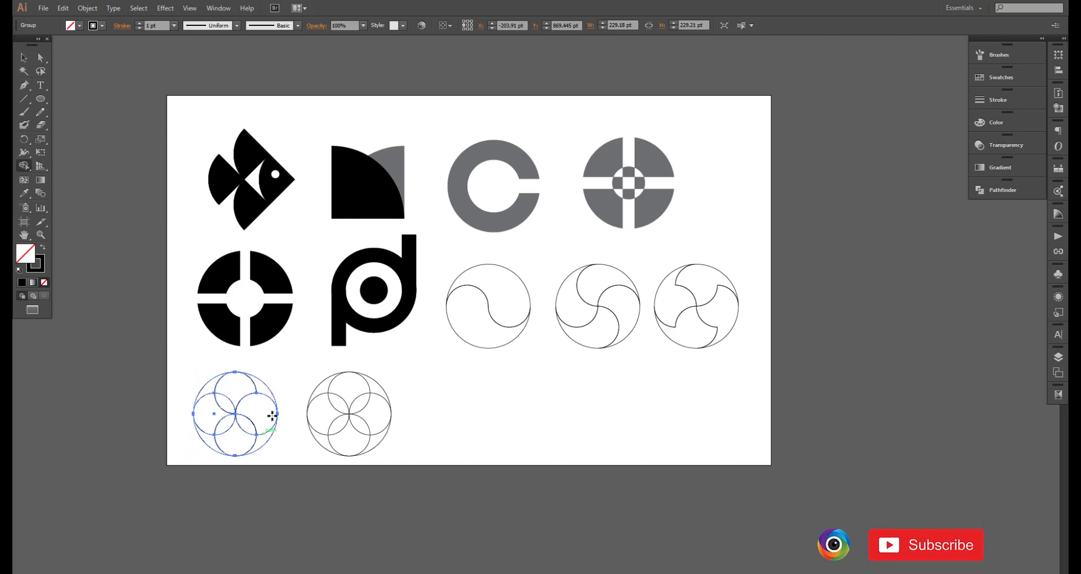
{"action": "left_click_drag", "start_coordinate": [221, 402], "coordinate": [176, 412]}
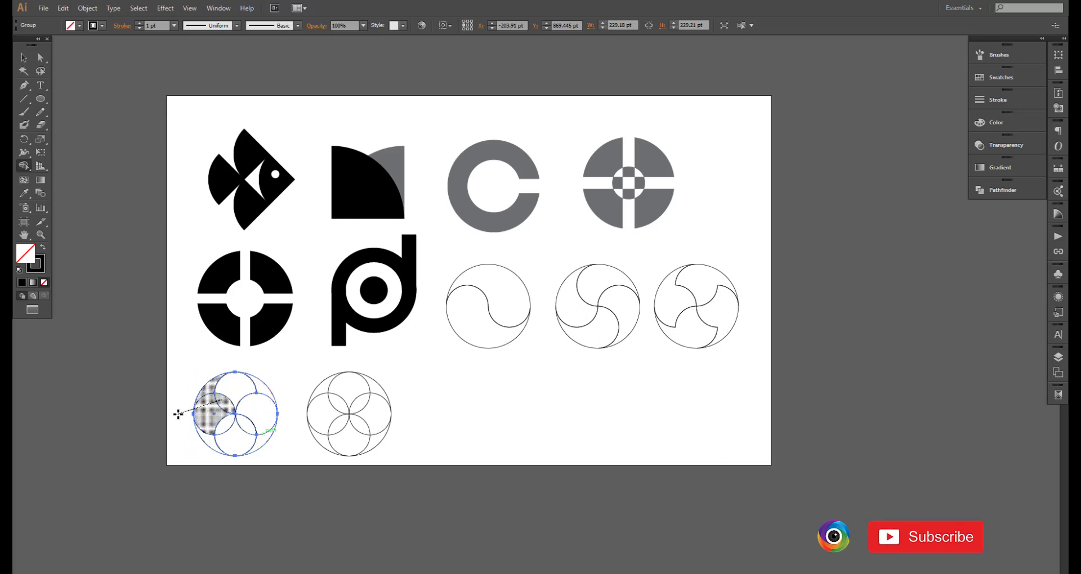
{"action": "left_click", "coordinate": [276, 411], "text": "alt"}
{"action": "left_click", "coordinate": [276, 412], "text": "alt"}
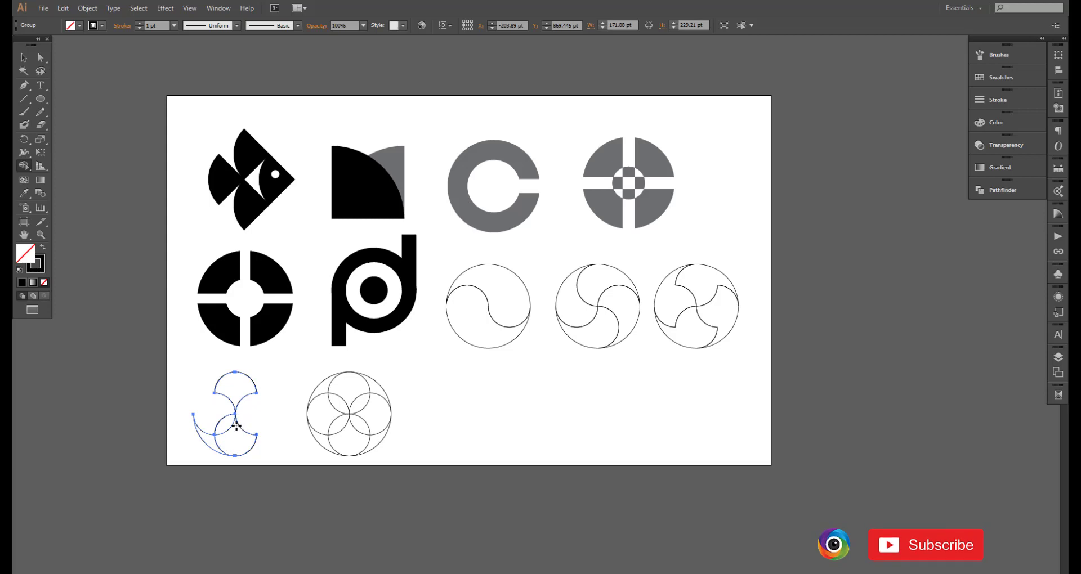
{"action": "left_click", "coordinate": [202, 442], "text": "alt"}
{"action": "left_click", "coordinate": [24, 57]}
{"action": "left_click", "coordinate": [425, 530]}
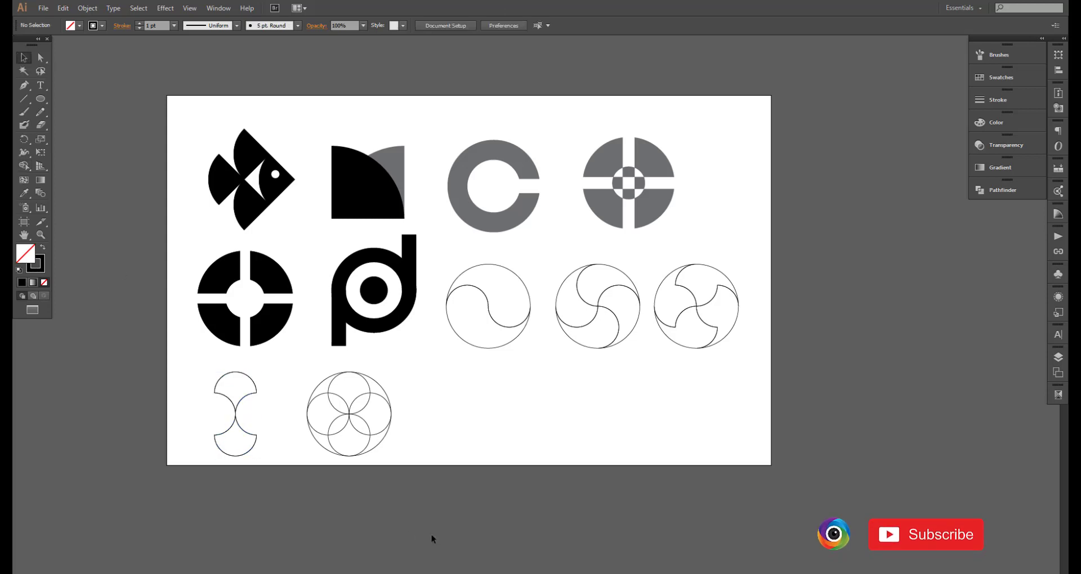
Place another copy of the overlapping-circles design at the bottom row's right end
{"action": "left_click", "coordinate": [345, 419]}
{"action": "left_click_drag", "start_coordinate": [344, 420], "coordinate": [458, 419]}
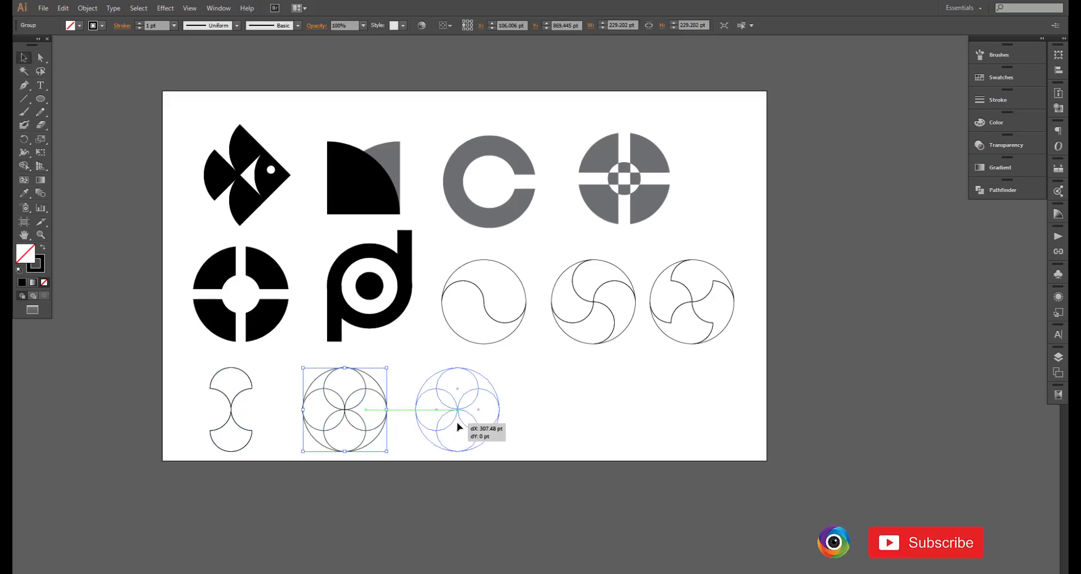
{"action": "left_click", "coordinate": [455, 509]}
Merge the middle design's regions into a pinwheel with Shape Builder
{"action": "left_click", "coordinate": [308, 389]}
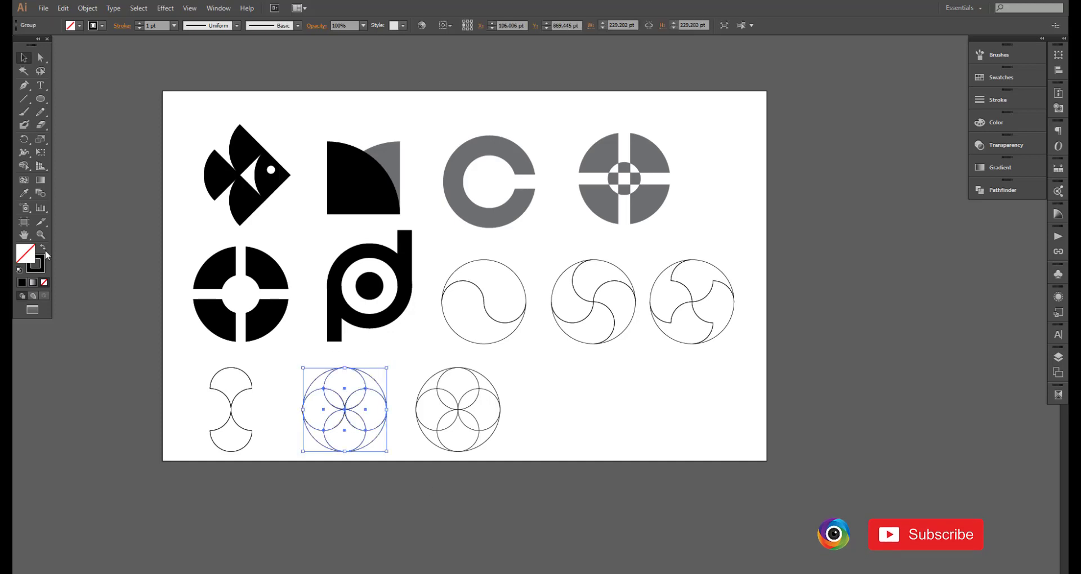
{"action": "left_click", "coordinate": [25, 166]}
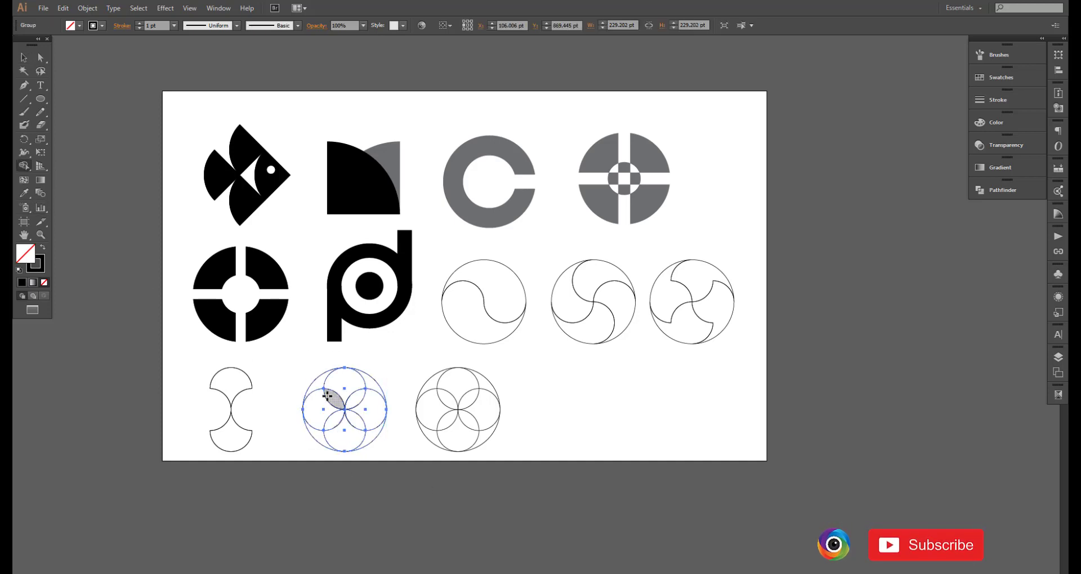
{"action": "left_click", "coordinate": [315, 380]}
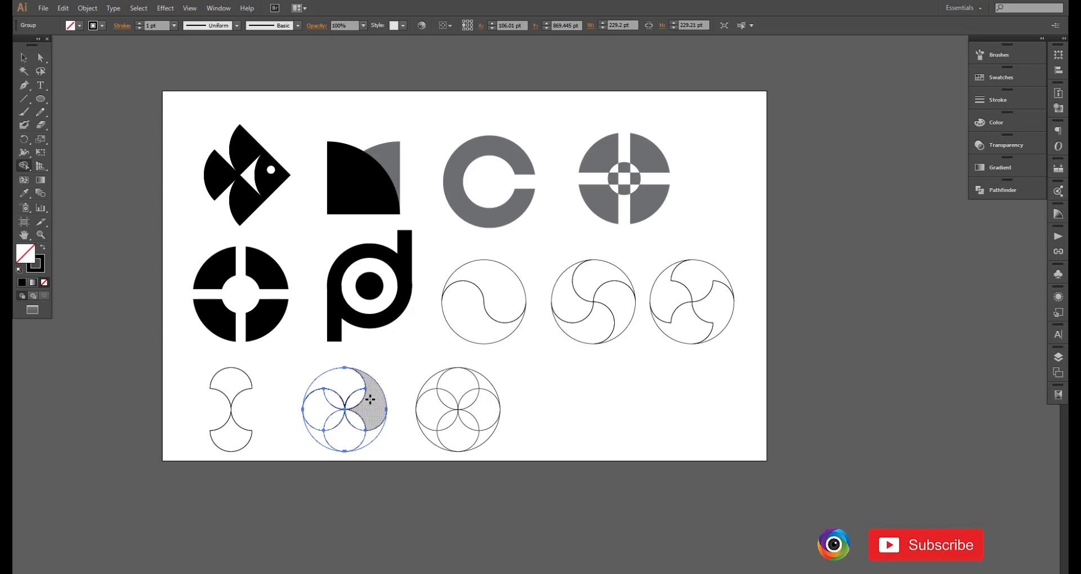
{"action": "mouse_move", "coordinate": [373, 385]}
{"action": "left_mouse_down"}
{"action": "mouse_move", "coordinate": [327, 440]}
{"action": "mouse_move", "coordinate": [313, 434]}
{"action": "mouse_move", "coordinate": [328, 406]}
{"action": "mouse_move", "coordinate": [364, 438]}
{"action": "mouse_move", "coordinate": [347, 413]}
{"action": "left_mouse_up"}
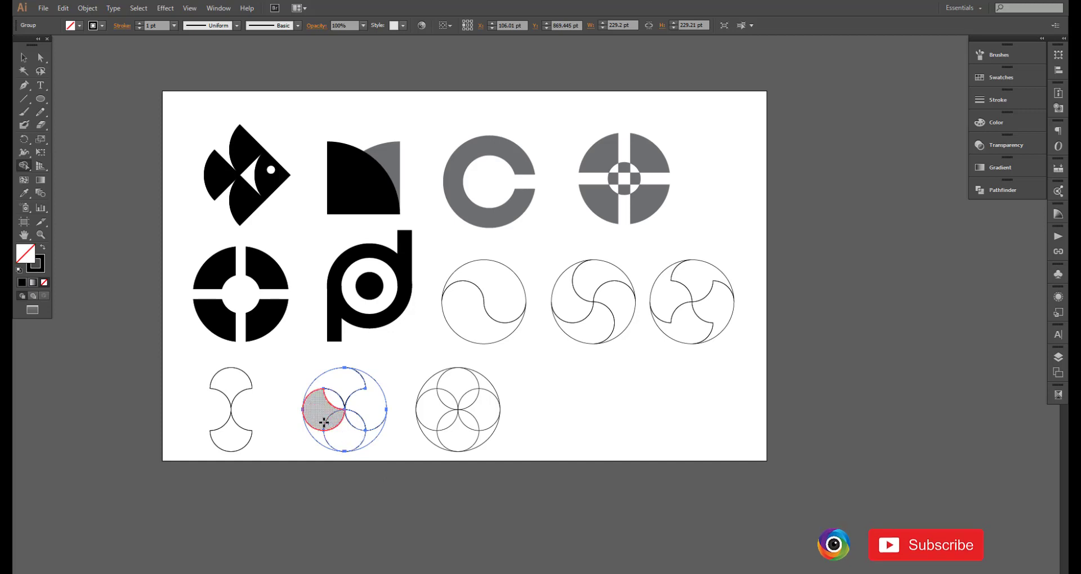
{"action": "left_click_drag", "start_coordinate": [334, 412], "coordinate": [320, 438]}
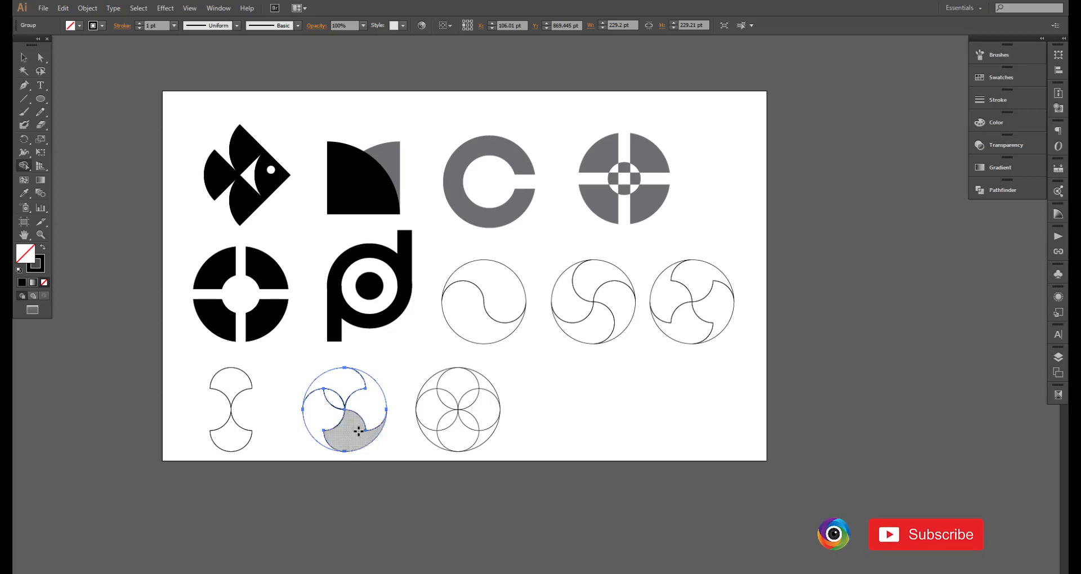
{"action": "left_click", "coordinate": [359, 432]}
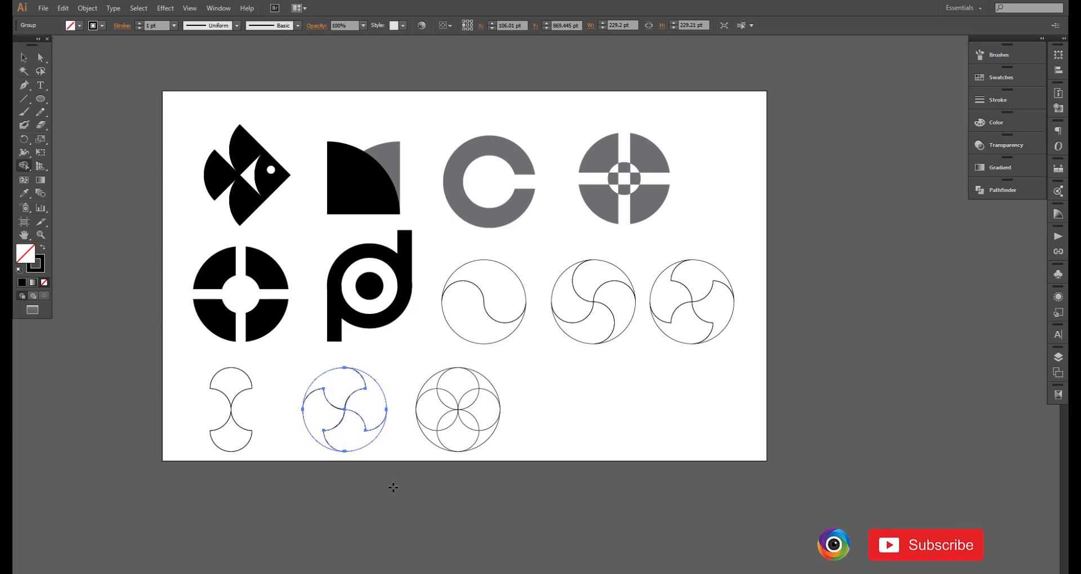
{"action": "key", "text": "v"}
{"action": "left_click", "coordinate": [262, 422]}
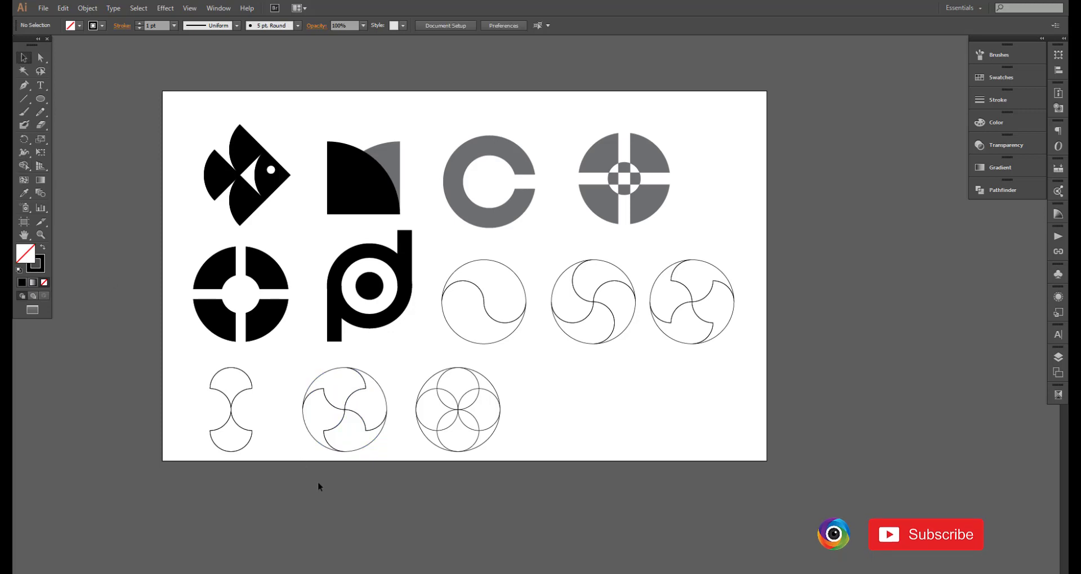
Undo the merges so the middle design returns to four full circles
{"action": "left_click_drag", "start_coordinate": [282, 372], "coordinate": [379, 441]}
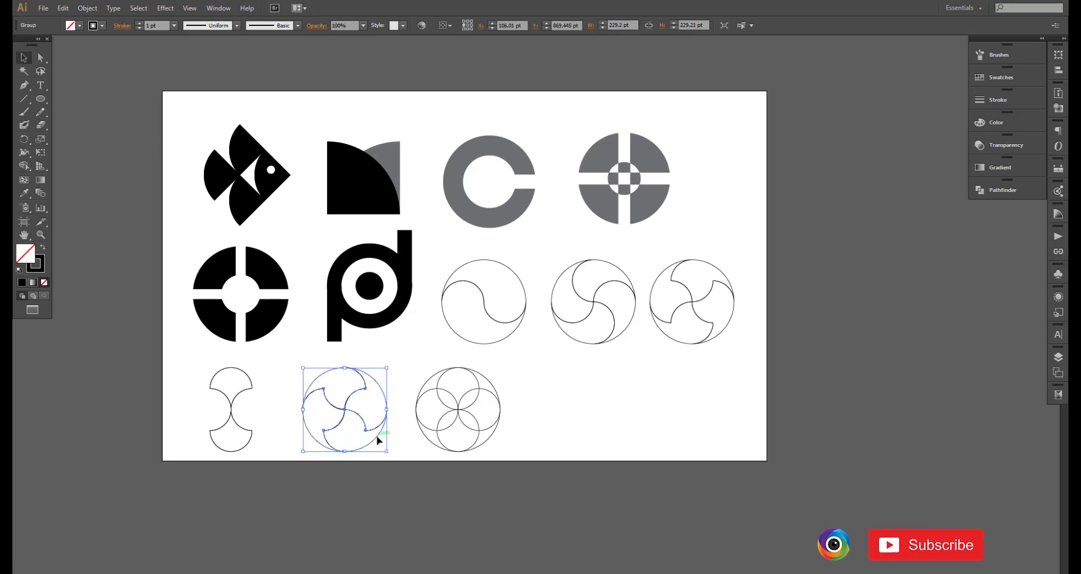
{"action": "key", "text": "ctrl+z"}
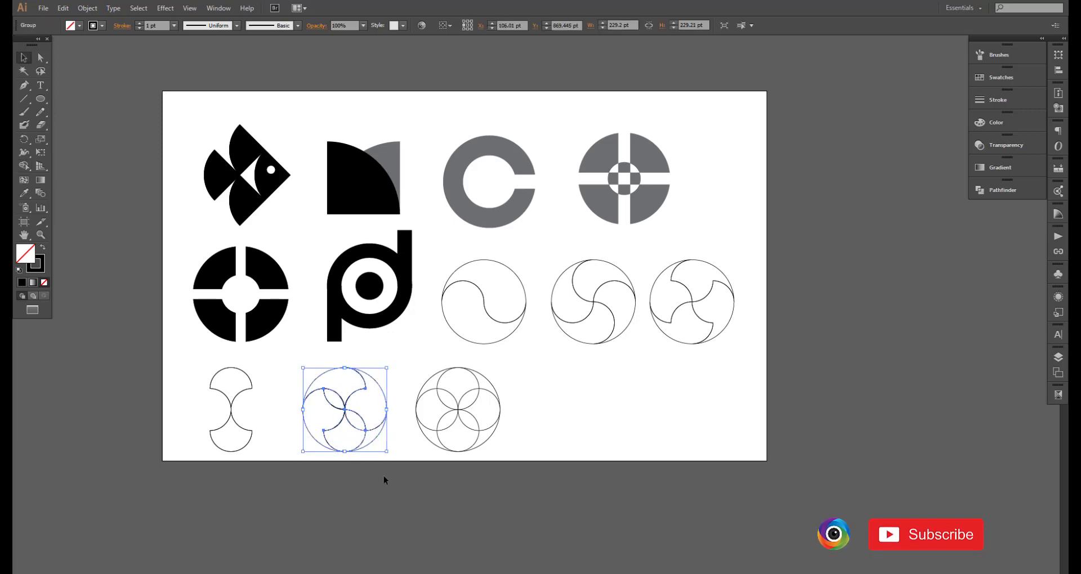
{"action": "key", "text": "ctrl+z"}
{"action": "key", "text": "ctrl+z"}
{"action": "key", "text": "ctrl+z"}
{"action": "key", "text": "ctrl+z"}
{"action": "key", "text": "ctrl+z"}
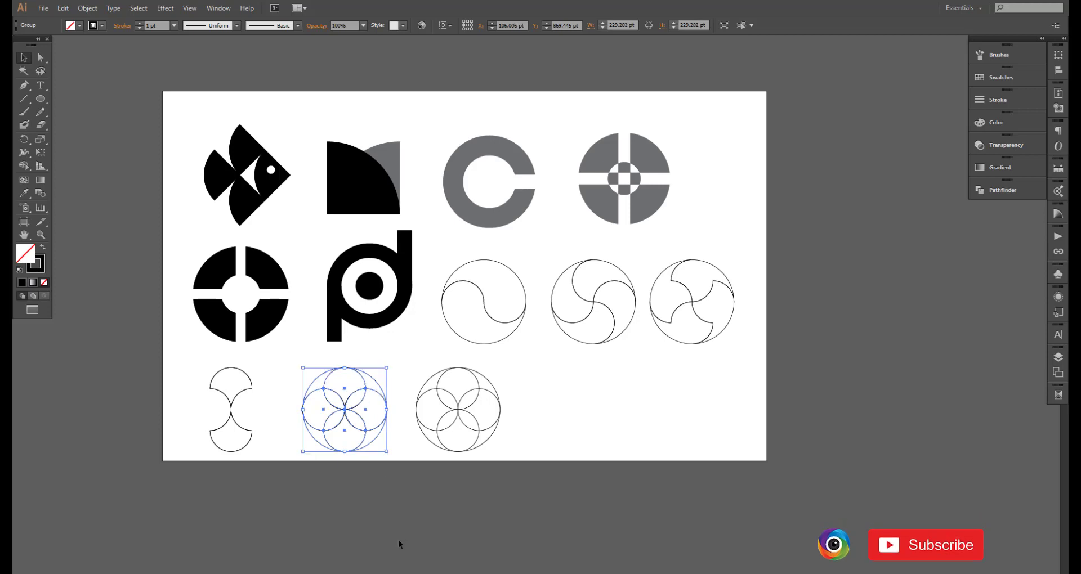
{"action": "key", "text": "ctrl+z"}
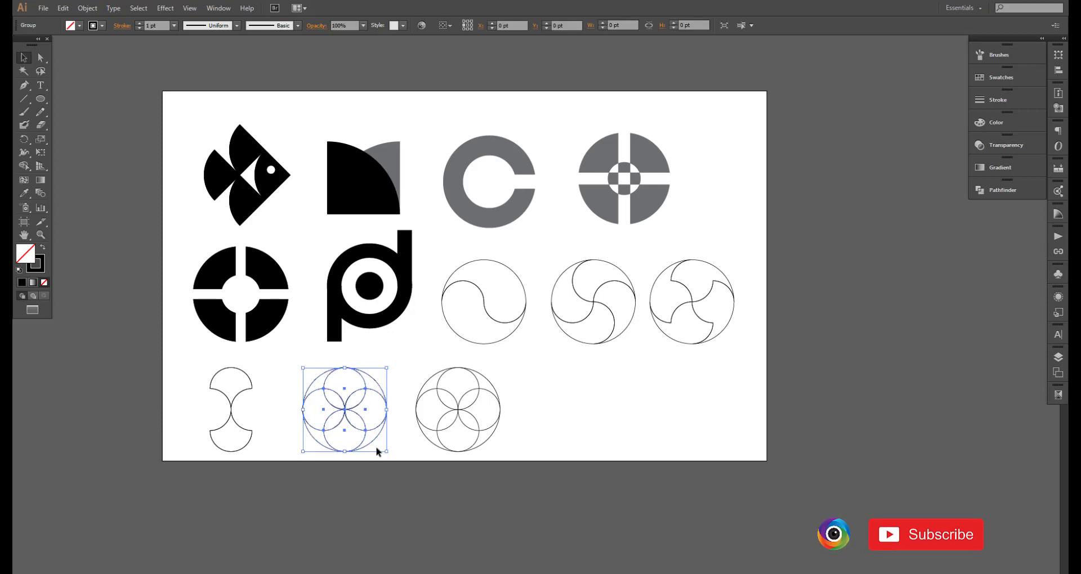
Merge the middle design's regions with Shape Builder, leaving its outer circle and two small lower leaf shapes
{"action": "left_click", "coordinate": [23, 169]}
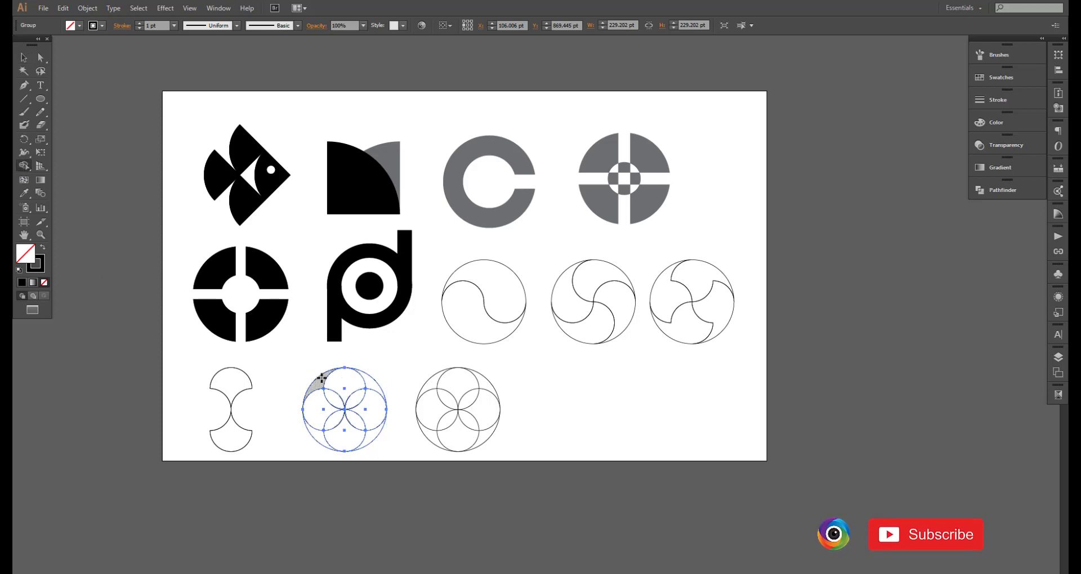
{"action": "left_click_drag", "start_coordinate": [322, 379], "coordinate": [360, 379]}
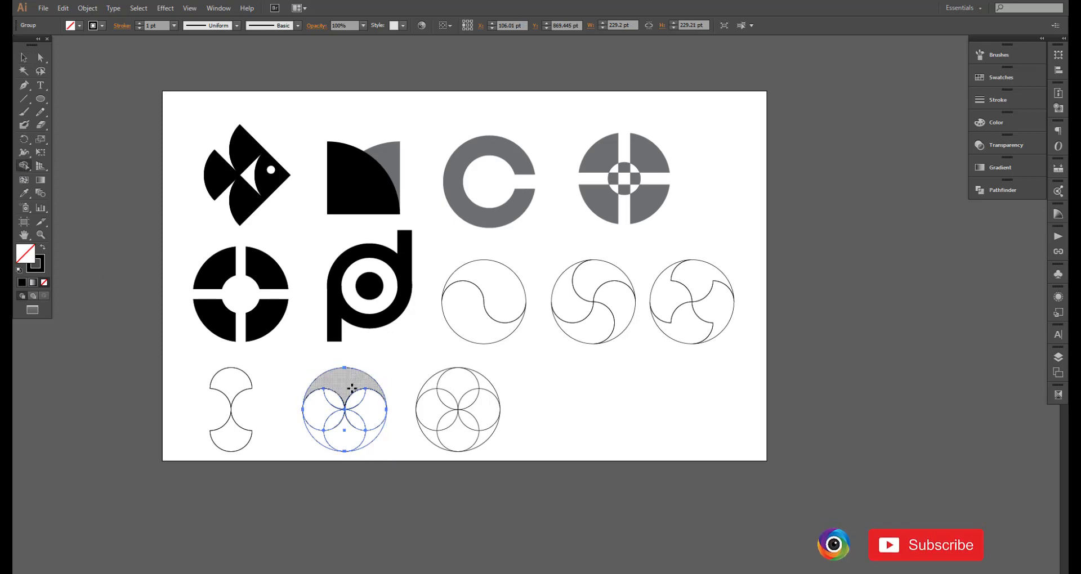
{"action": "left_click", "coordinate": [357, 384]}
{"action": "left_click", "coordinate": [342, 422]}
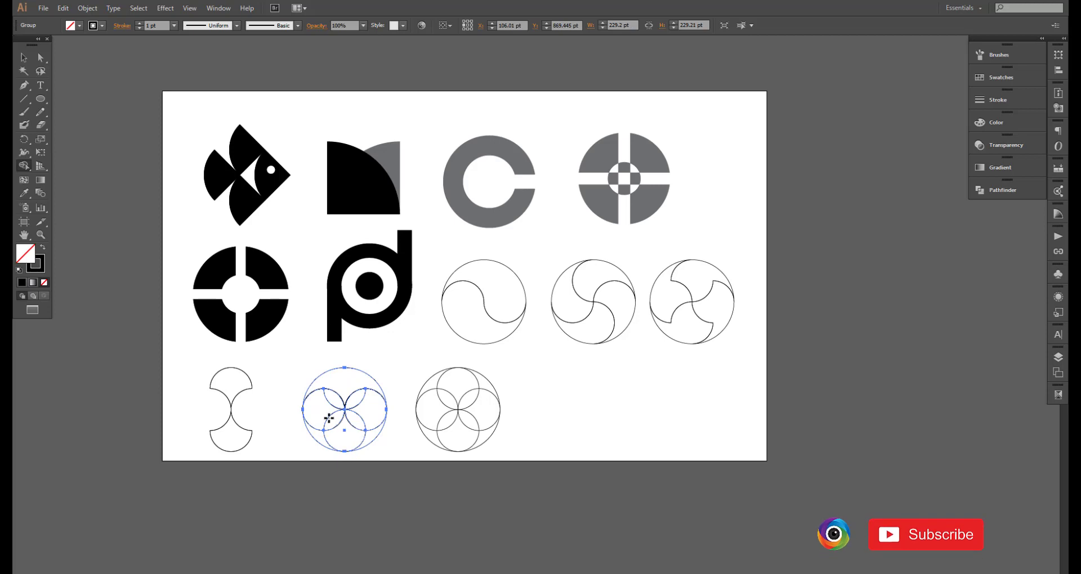
{"action": "left_click_drag", "start_coordinate": [328, 418], "coordinate": [369, 440]}
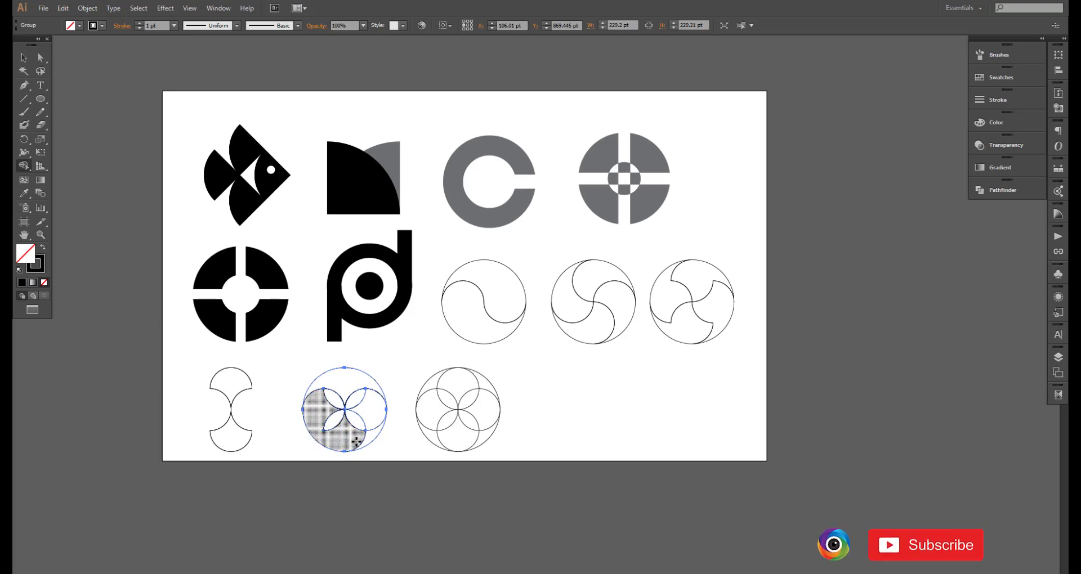
{"action": "left_click_drag", "start_coordinate": [368, 439], "coordinate": [369, 440]}
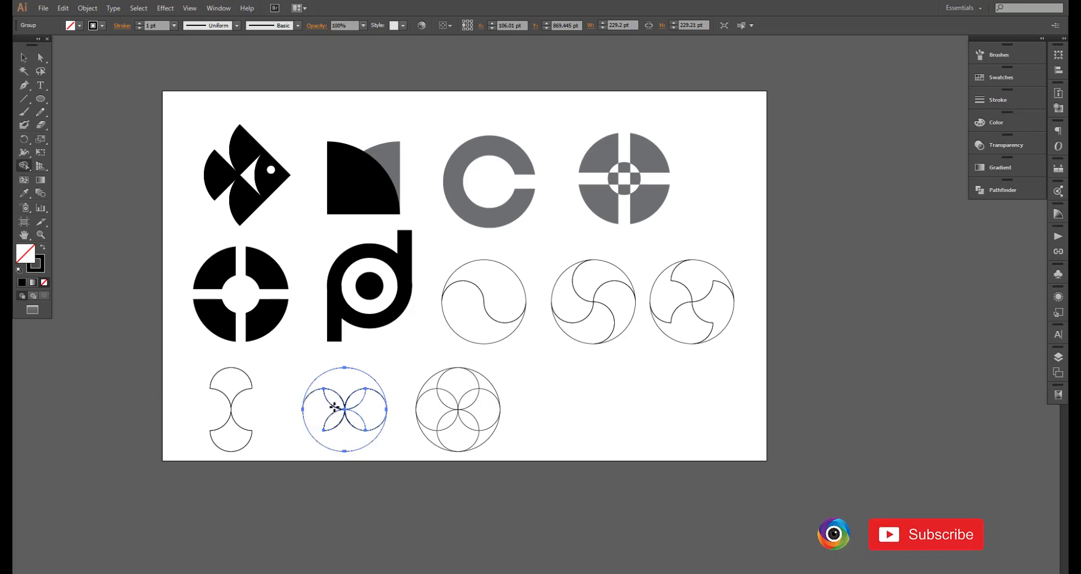
{"action": "left_click_drag", "start_coordinate": [336, 404], "coordinate": [347, 428]}
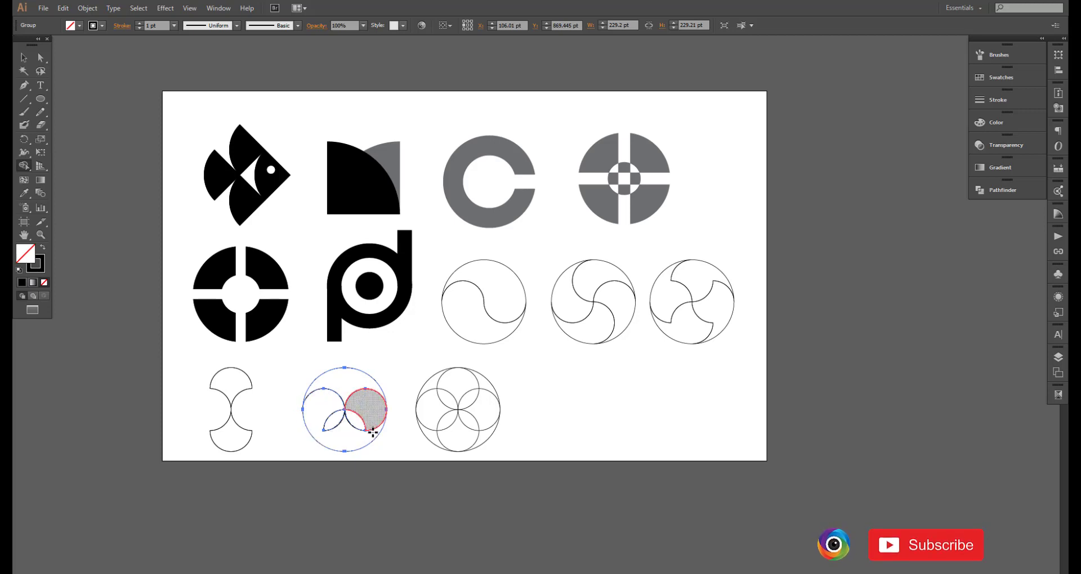
{"action": "left_click", "coordinate": [372, 432]}
{"action": "left_click", "coordinate": [20, 58]}
{"action": "left_click", "coordinate": [483, 539]}
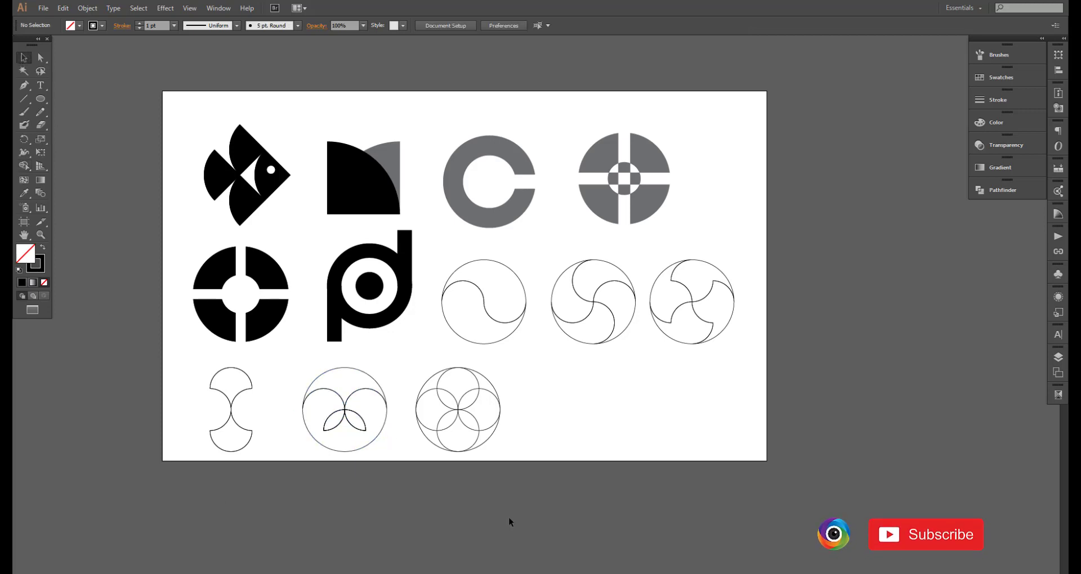
Move a copy of the overlapping-circles design to the right and select the third flower group
{"action": "left_click_drag", "start_coordinate": [453, 419], "coordinate": [576, 418]}
{"action": "left_click", "coordinate": [555, 458]}
{"action": "left_click", "coordinate": [451, 403]}
Merge the third flower's upper-left outer region with its top petal using Shape Builder
{"action": "key", "text": "shift+m"}
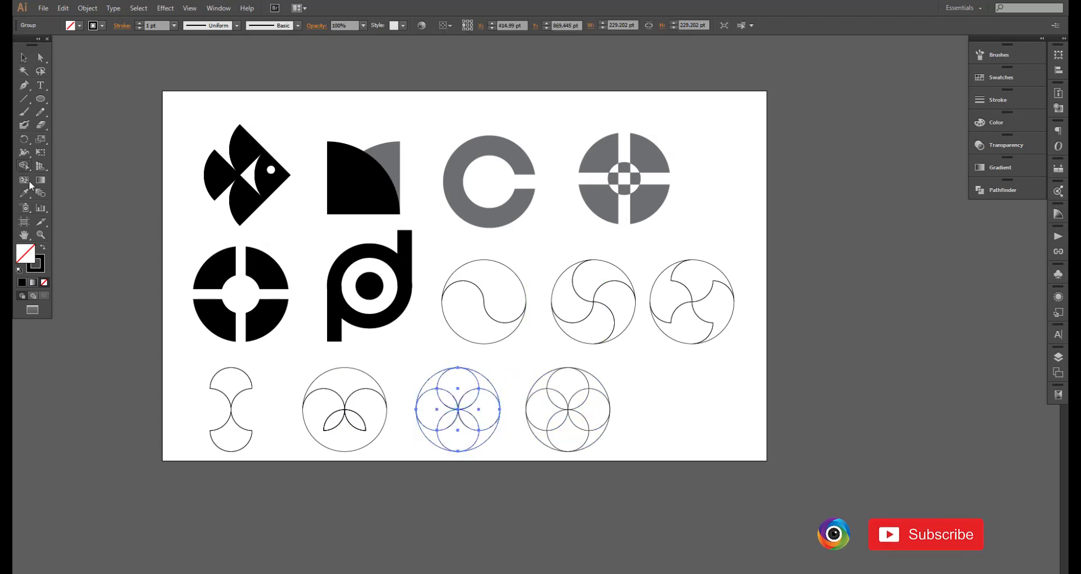
{"action": "mouse_move", "coordinate": [431, 389]}
{"action": "left_mouse_down"}
{"action": "mouse_move", "coordinate": [451, 386]}
{"action": "mouse_move", "coordinate": [429, 419]}
{"action": "mouse_move", "coordinate": [450, 401]}
{"action": "left_mouse_up"}
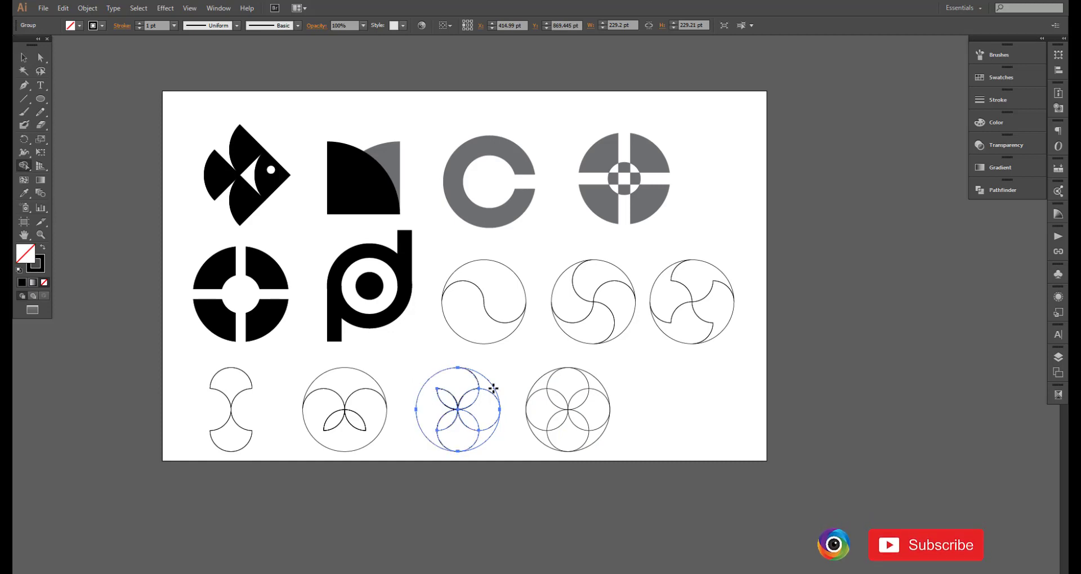
{"action": "left_click", "coordinate": [478, 441]}
{"action": "key", "text": "v"}
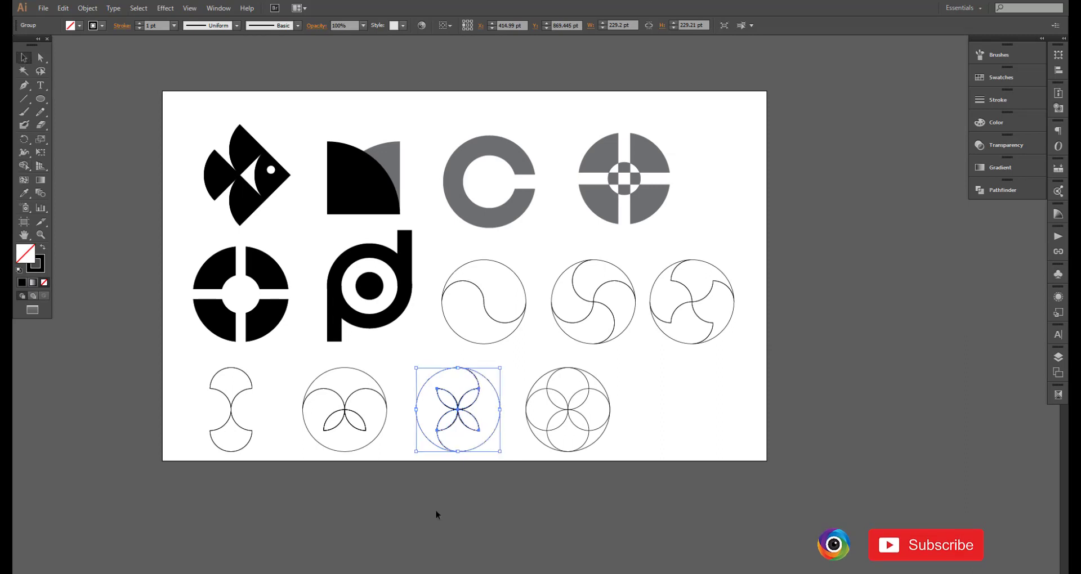
{"action": "left_click", "coordinate": [437, 510]}
{"action": "left_click_drag", "start_coordinate": [507, 513], "coordinate": [477, 487]}
{"action": "left_click", "coordinate": [521, 410]}
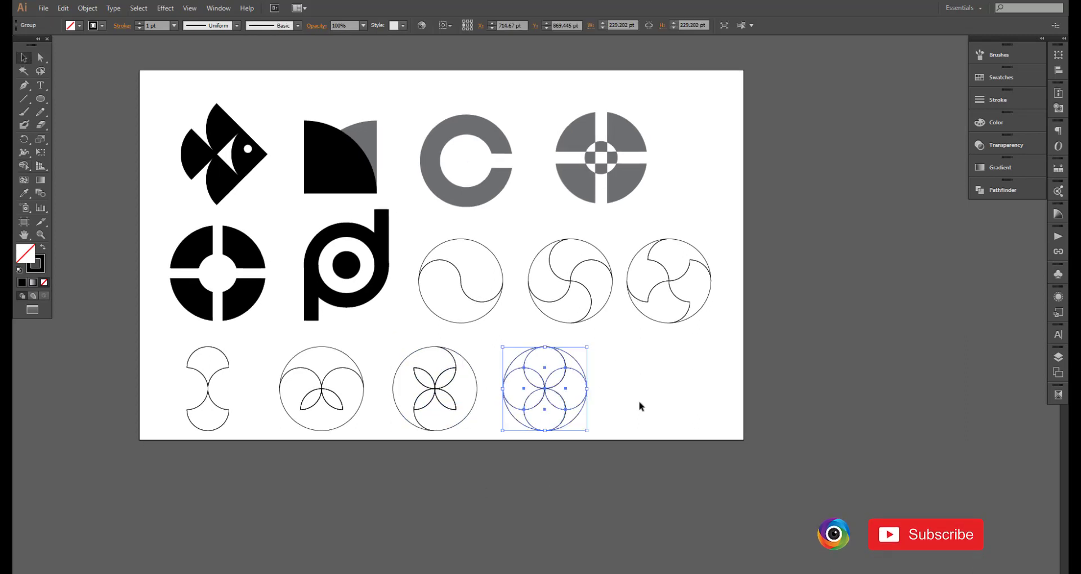
Merge the fourth group's top region and bottom-right lens into a three-lobed cloud shape
{"action": "scroll", "coordinate": [625, 388], "scroll_direction": "up", "scroll_amount": 2}
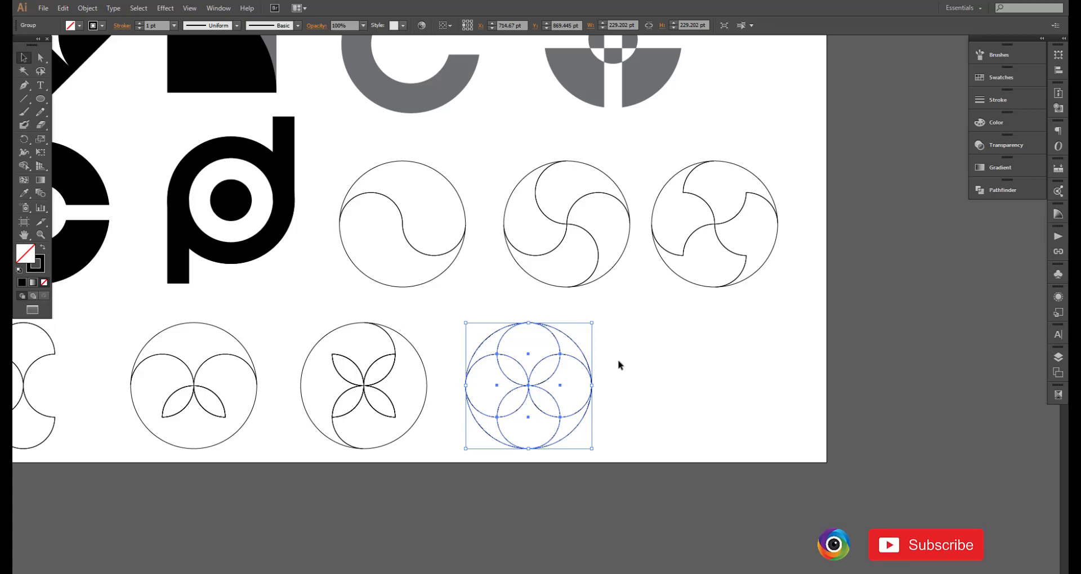
{"action": "left_click", "coordinate": [23, 85]}
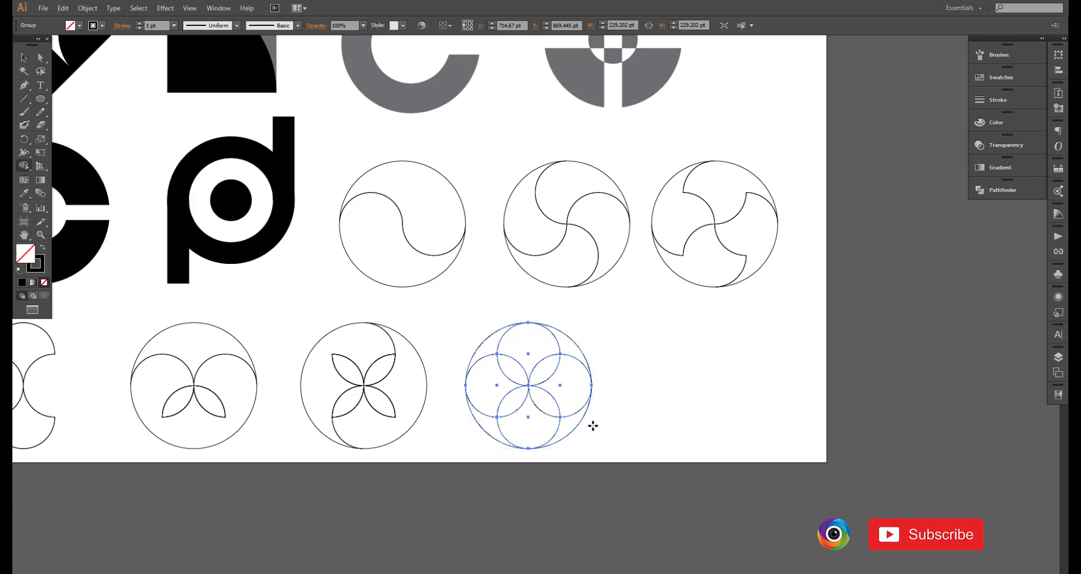
{"action": "left_click", "coordinate": [555, 349]}
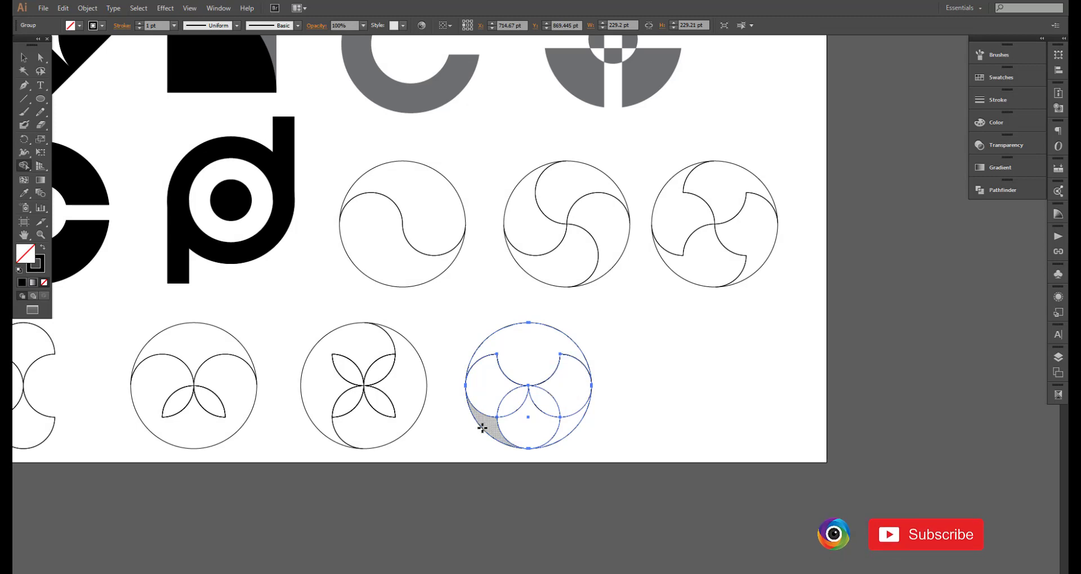
{"action": "left_click", "coordinate": [547, 402]}
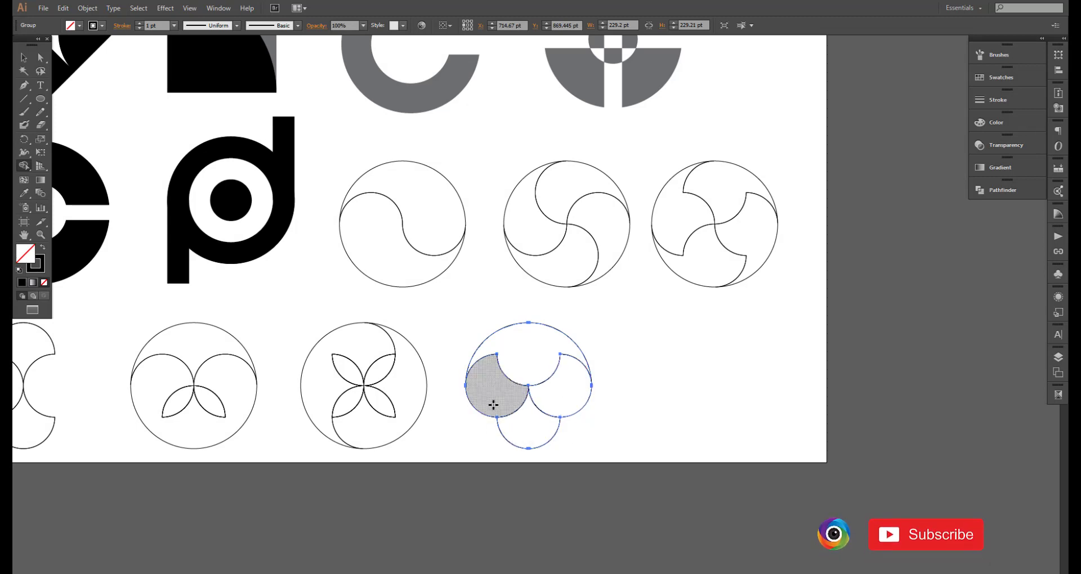
{"action": "key", "text": "v"}
{"action": "left_click", "coordinate": [640, 386]}
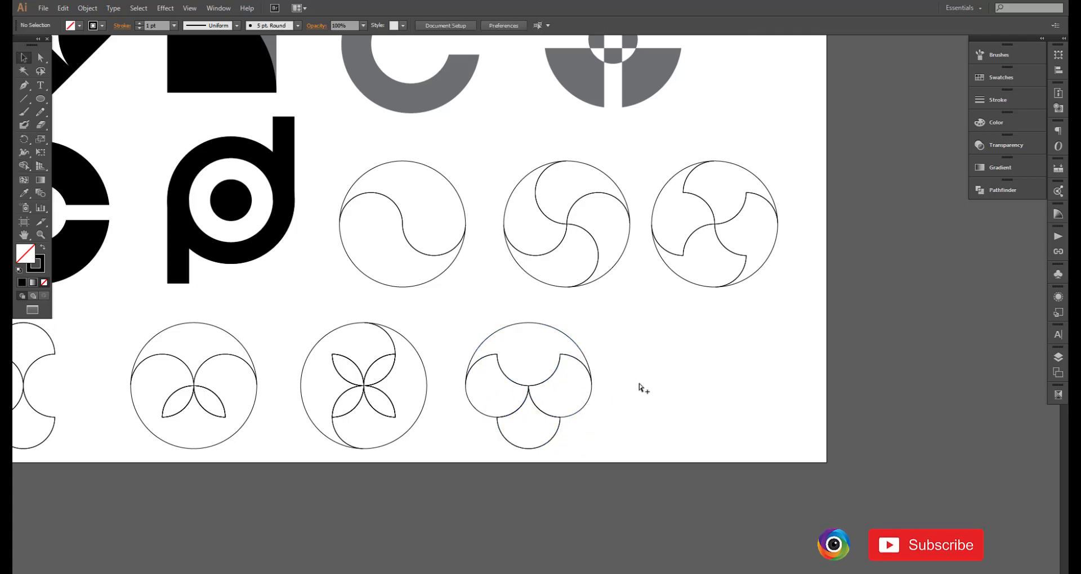
{"action": "key", "text": "ctrl+0"}
Select all the outlined marks in the middle and bottom rows
{"action": "left_click", "coordinate": [442, 227]}
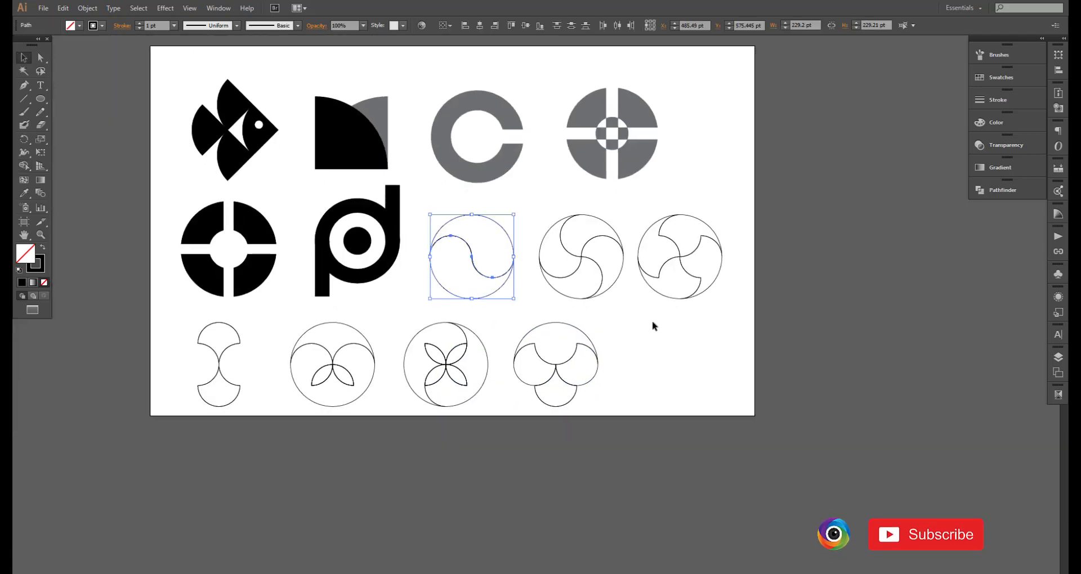
{"action": "left_click", "coordinate": [166, 352]}
{"action": "left_click_drag", "start_coordinate": [604, 367], "coordinate": [605, 368]}
{"action": "left_click_drag", "start_coordinate": [428, 203], "coordinate": [591, 234]}
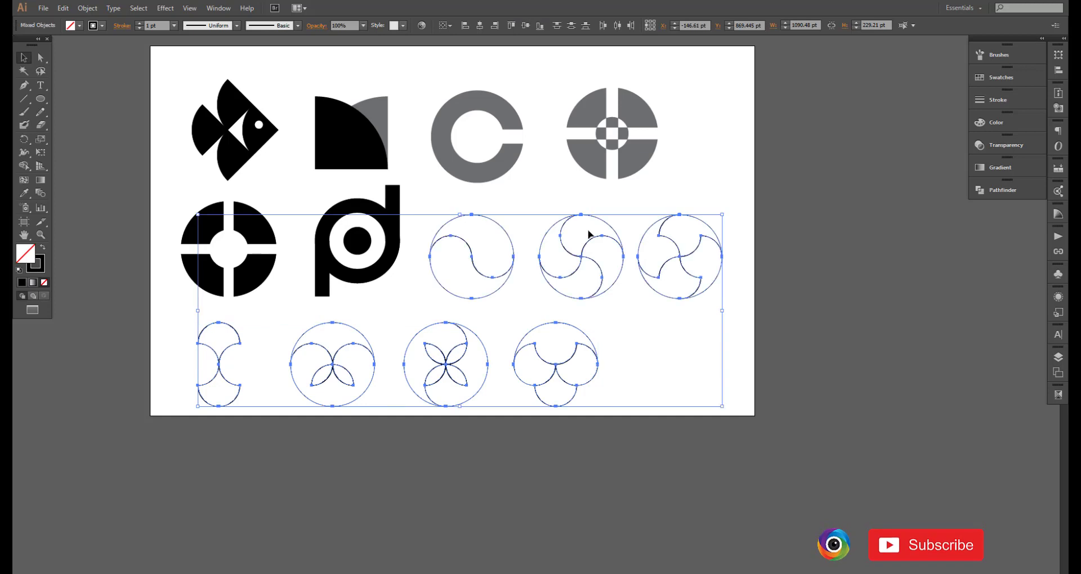
Fill the selected marks with black and raise the white stroke weight to 4 pt
{"action": "left_click", "coordinate": [80, 26]}
{"action": "left_click", "coordinate": [43, 45]}
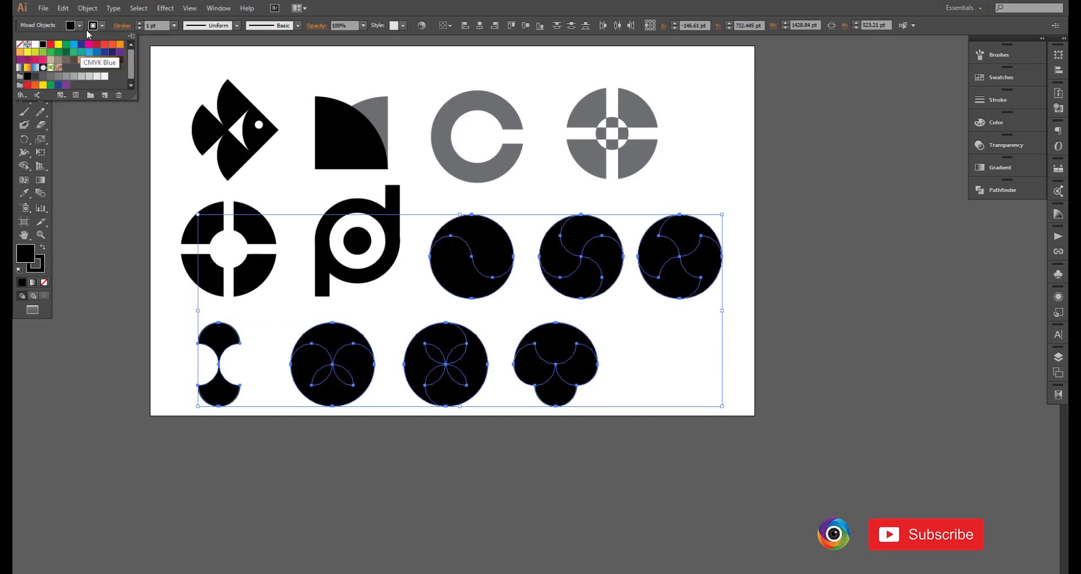
{"action": "left_click", "coordinate": [73, 157]}
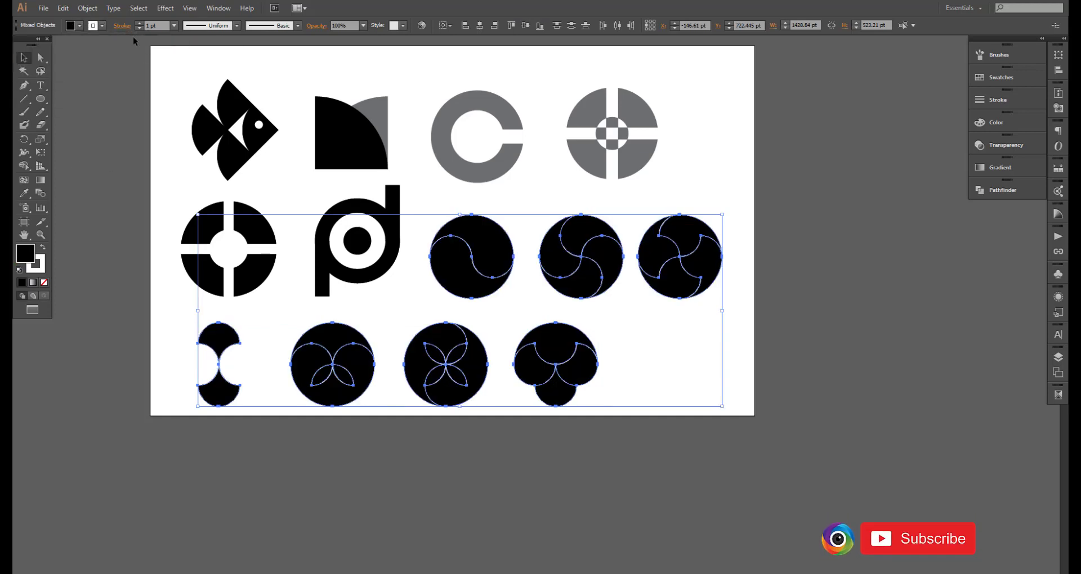
{"action": "left_click", "coordinate": [139, 24]}
{"action": "left_click", "coordinate": [139, 24]}
{"action": "left_click", "coordinate": [139, 23]}
{"action": "left_click", "coordinate": [113, 209]}
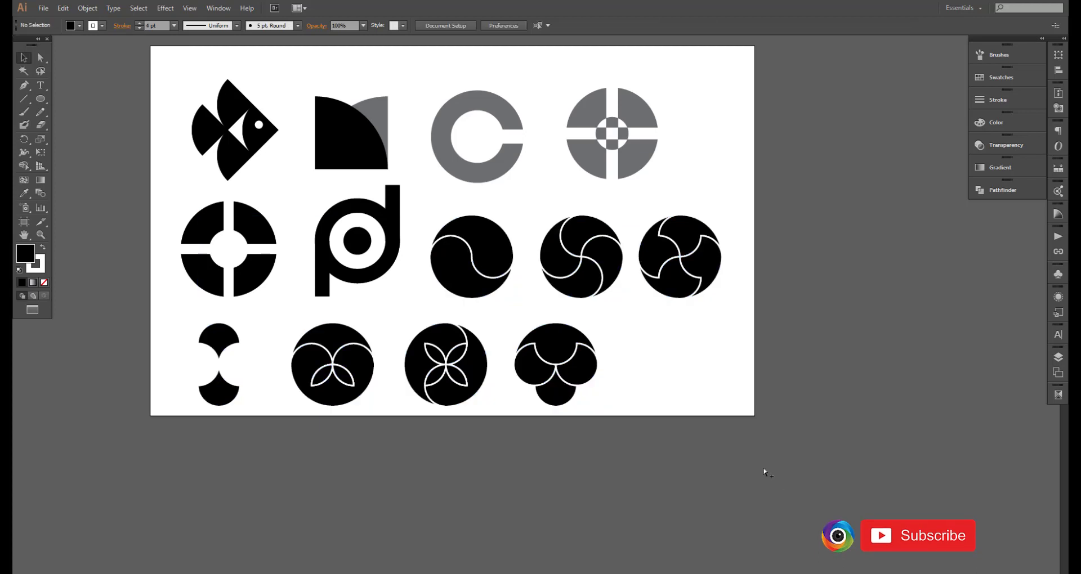
{"action": "key", "text": "ctrl+minus"}
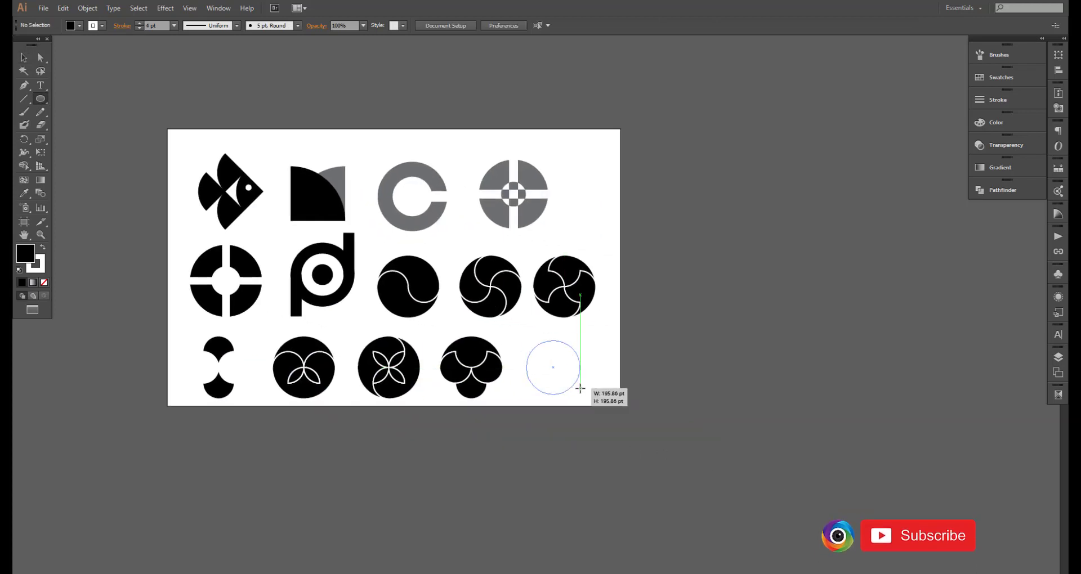
Draw a circle at the end of the bottom row and delete its top anchor to leave a half circle
{"action": "left_click_drag", "start_coordinate": [553, 368], "coordinate": [580, 395]}
{"action": "mouse_move", "coordinate": [588, 331]}
{"action": "left_mouse_down"}
{"action": "mouse_move", "coordinate": [538, 352]}
{"action": "mouse_move", "coordinate": [621, 450]}
{"action": "left_mouse_up"}
{"action": "key", "text": "Delete"}
{"action": "scroll", "coordinate": [556, 385], "scroll_direction": "up", "scroll_amount": 1}
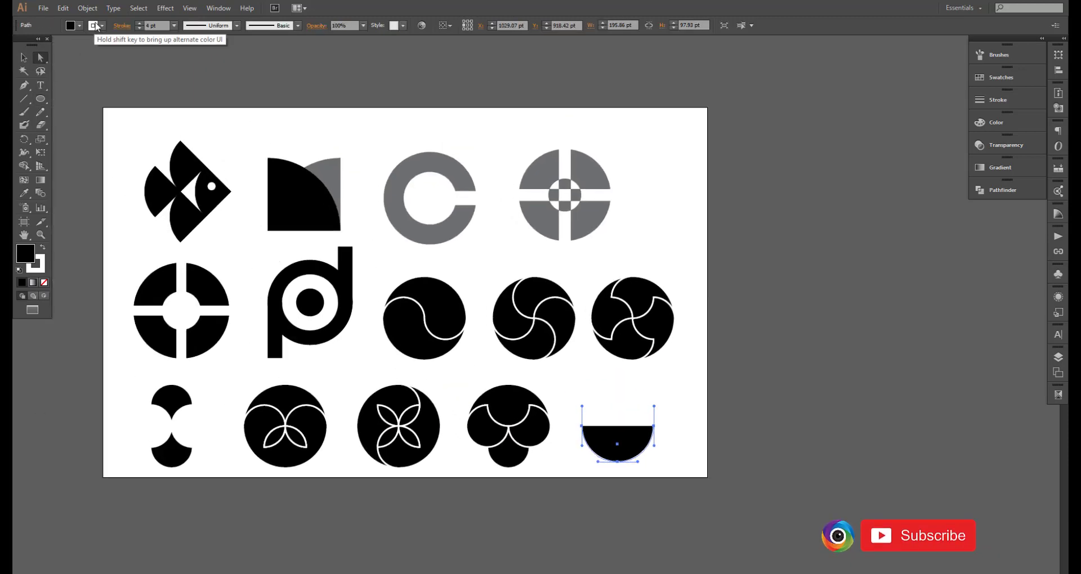
Set the half circle's fill to None so only its black stroke remains
{"action": "left_click", "coordinate": [80, 25]}
{"action": "left_click", "coordinate": [20, 44]}
{"action": "scroll", "coordinate": [734, 436], "scroll_direction": "up", "scroll_amount": 1}
{"action": "left_click", "coordinate": [619, 441]}
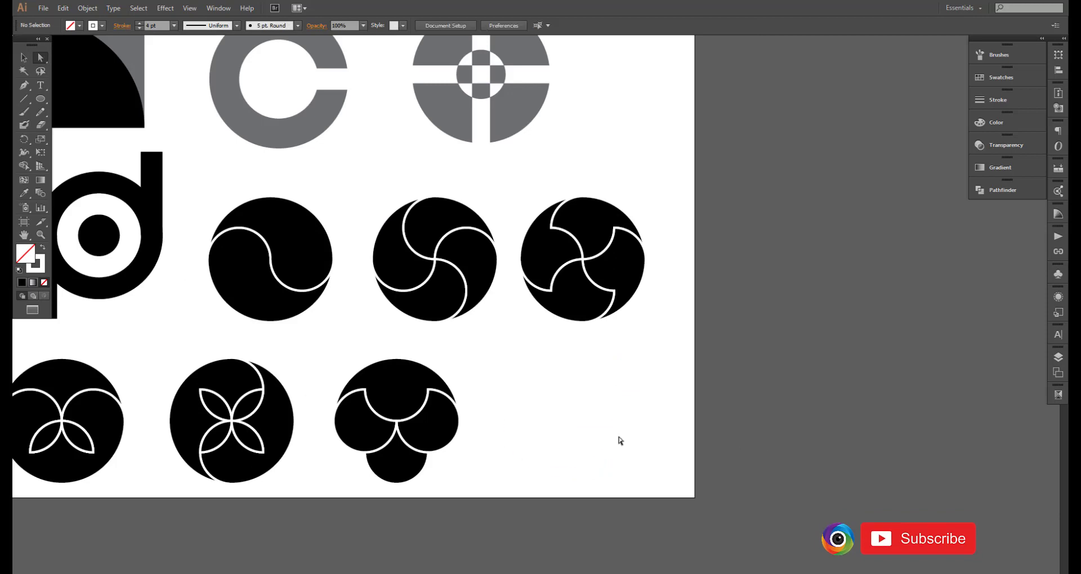
{"action": "scroll", "coordinate": [711, 429], "scroll_direction": "down", "scroll_amount": 1}
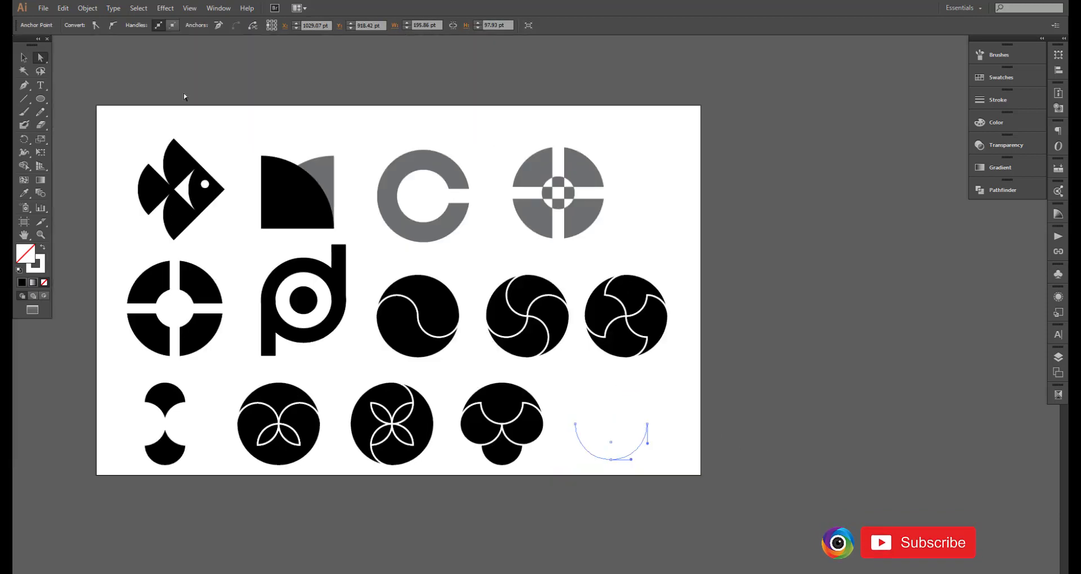
Nudge the unfilled half-circle arc slightly lower
{"action": "left_click", "coordinate": [633, 438]}
{"action": "left_click", "coordinate": [719, 414]}
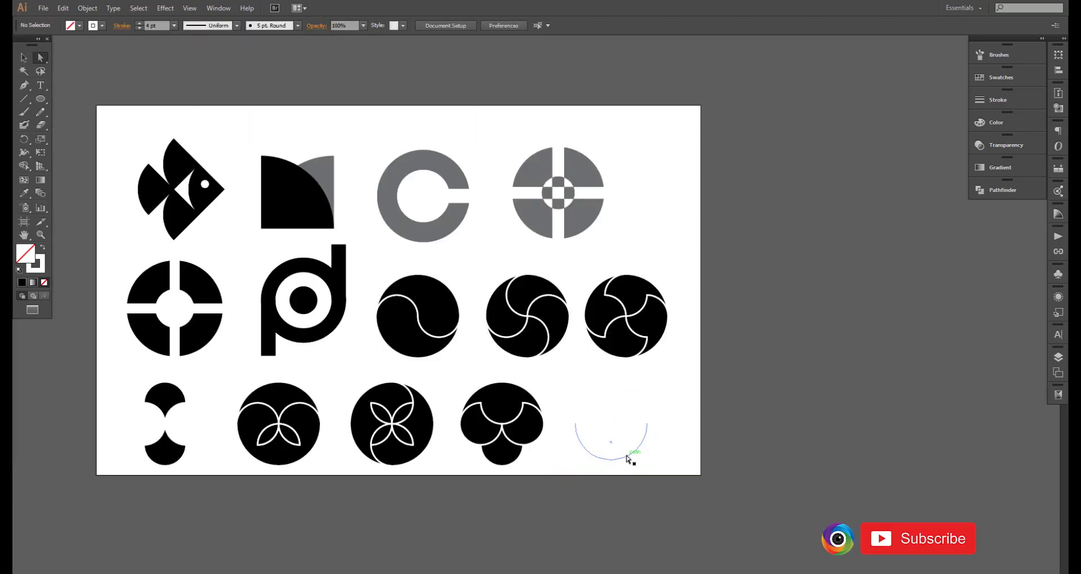
{"action": "left_click", "coordinate": [643, 435]}
{"action": "left_click", "coordinate": [79, 25]}
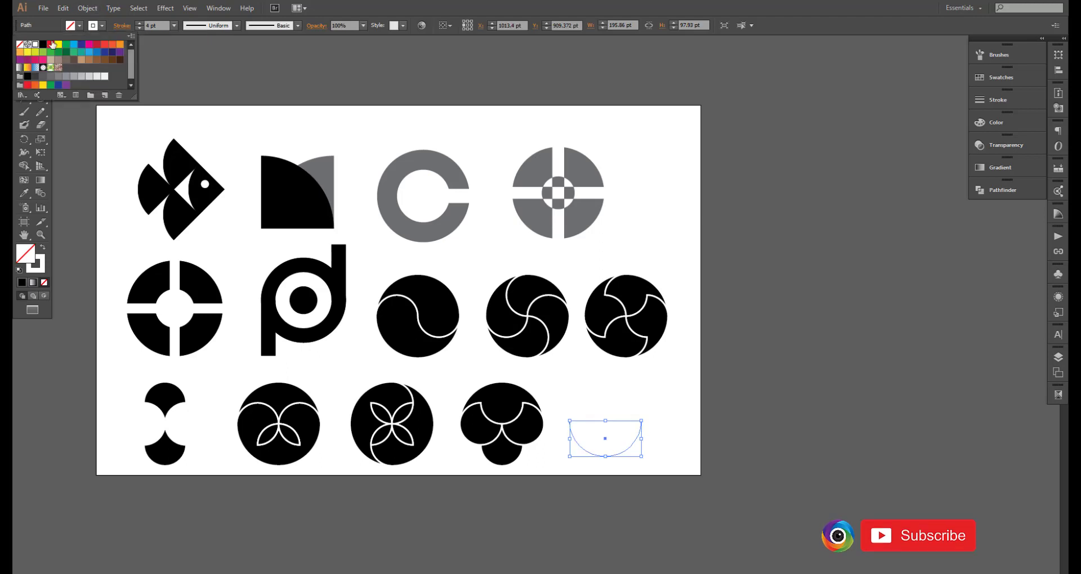
{"action": "key", "text": "Escape"}
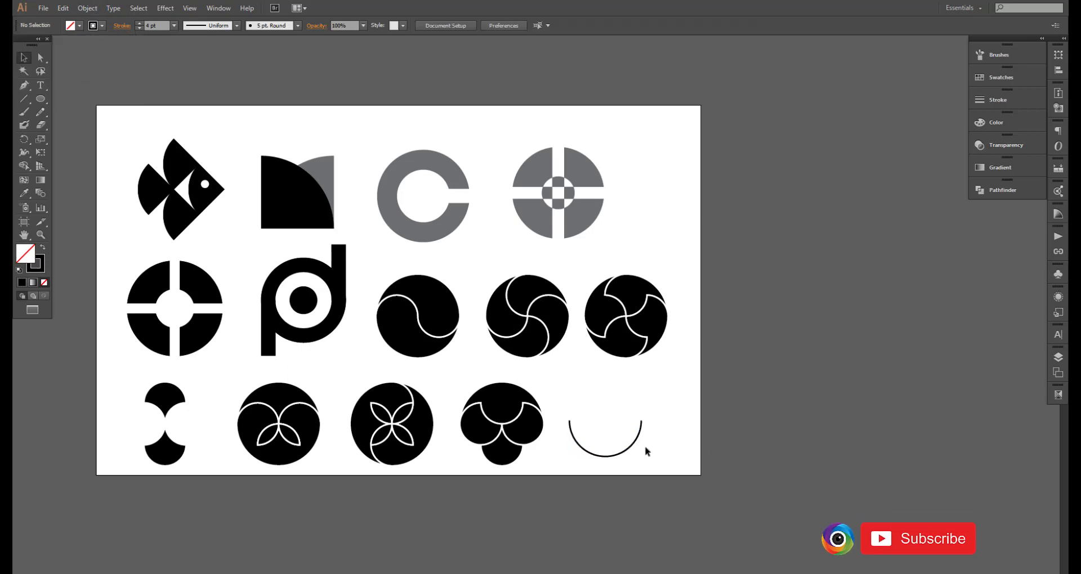
{"action": "left_click_drag", "start_coordinate": [642, 439], "coordinate": [641, 454]}
{"action": "left_click", "coordinate": [739, 456]}
{"action": "scroll", "coordinate": [639, 429], "scroll_direction": "up", "scroll_amount": 1}
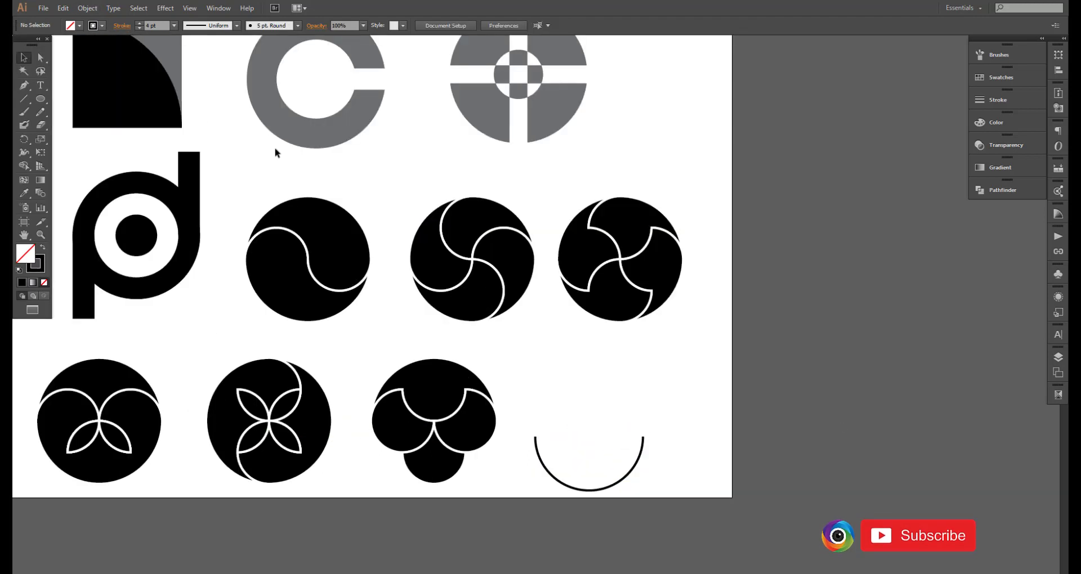
Extend both ends of the half circle with straight vertical lines to form a U path
{"action": "left_click", "coordinate": [535, 438]}
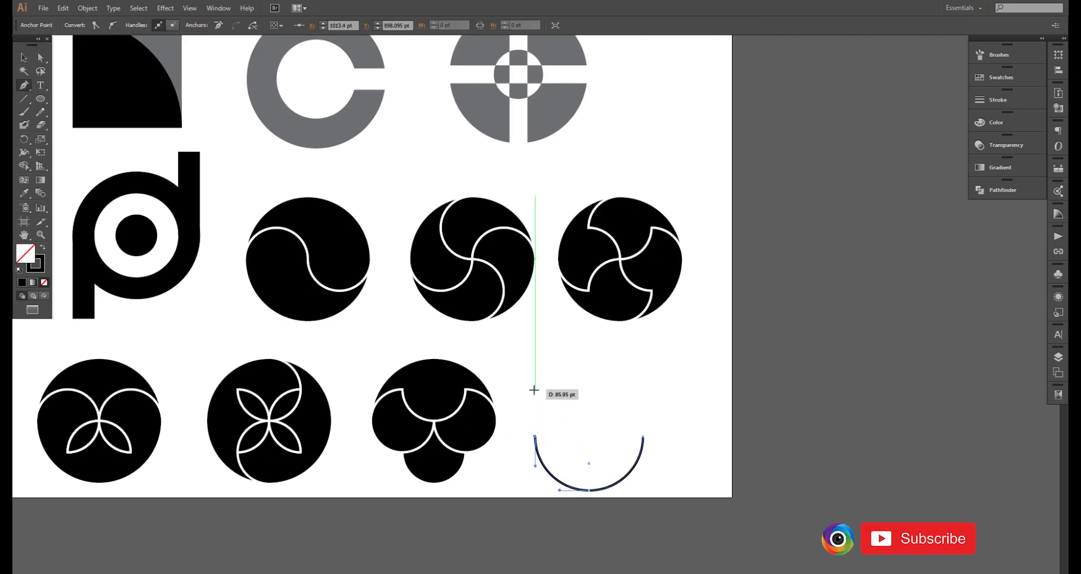
{"action": "left_click", "coordinate": [534, 357]}
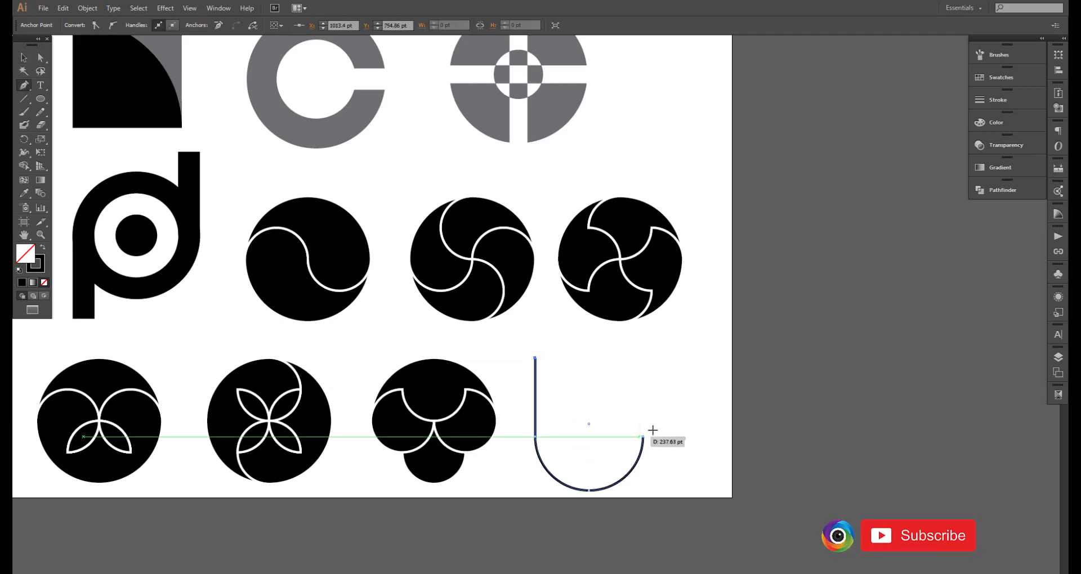
{"action": "key", "text": "v"}
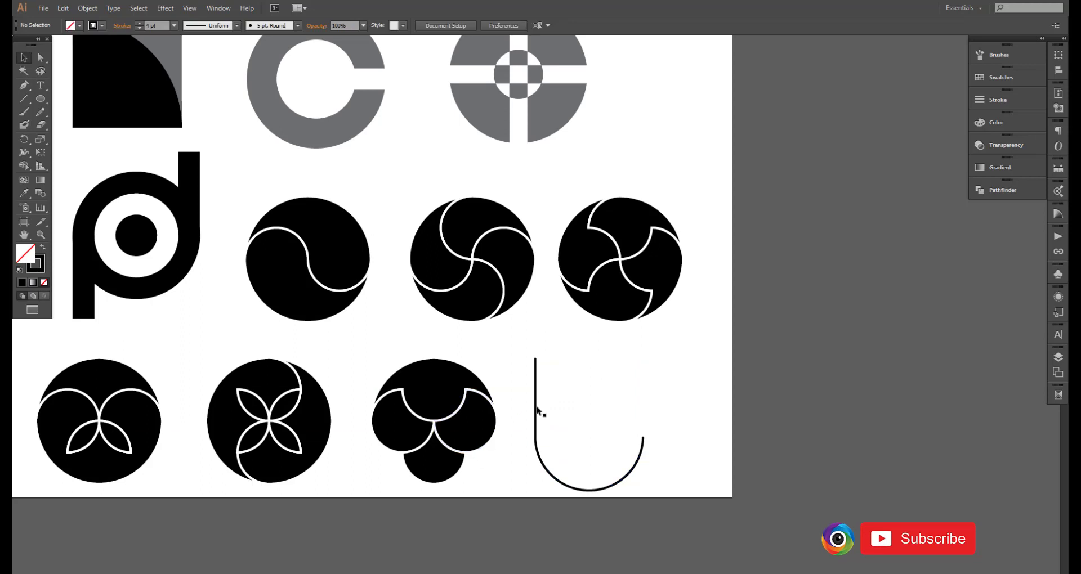
{"action": "key", "text": "p"}
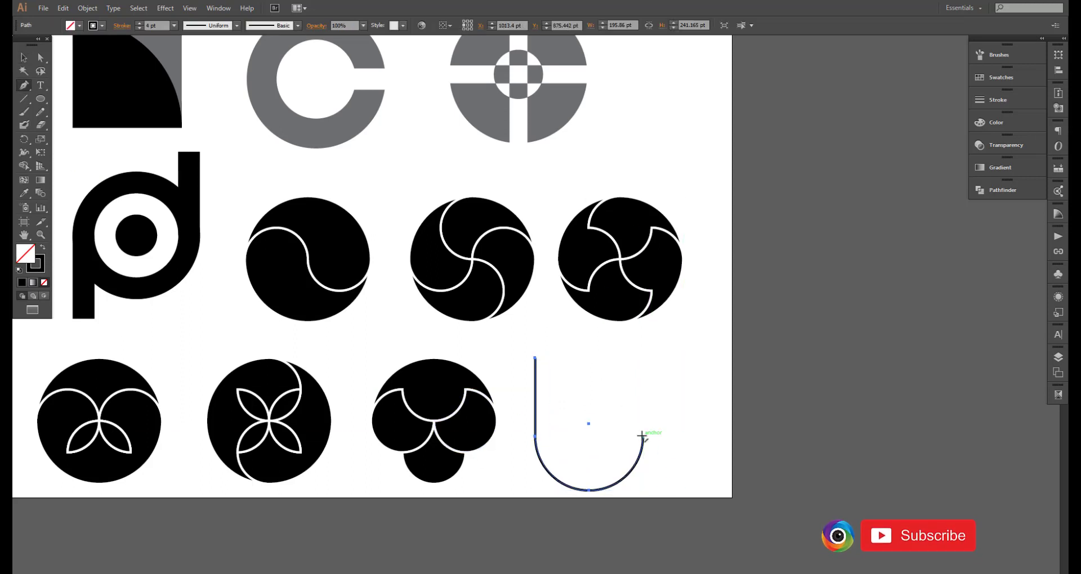
{"action": "left_click", "coordinate": [642, 436]}
{"action": "left_click", "coordinate": [642, 358]}
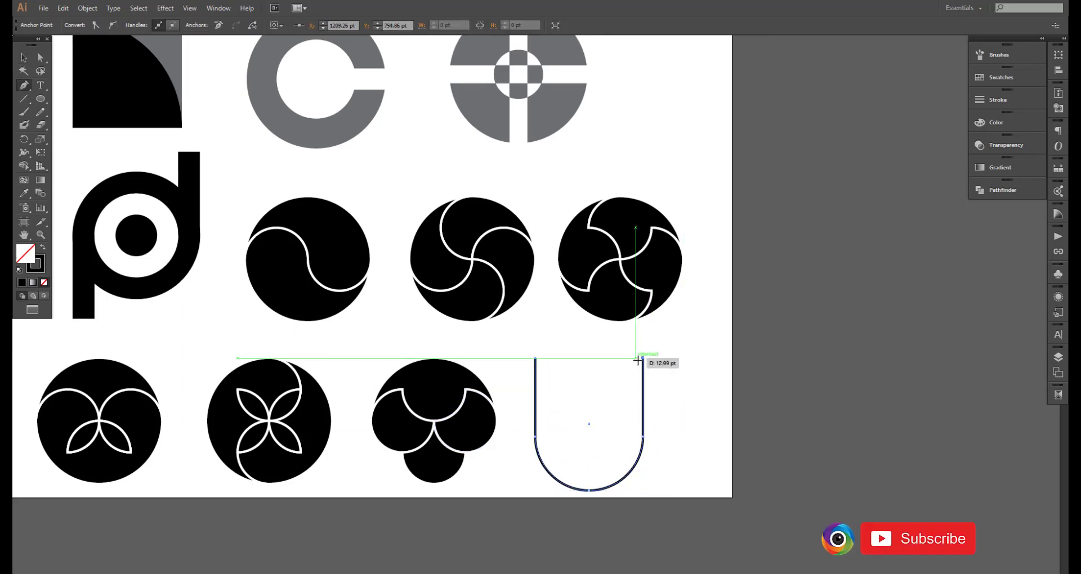
{"action": "left_click", "coordinate": [23, 61]}
{"action": "left_click", "coordinate": [685, 458]}
{"action": "left_click", "coordinate": [643, 447]}
{"action": "key", "text": "ctrl+0"}
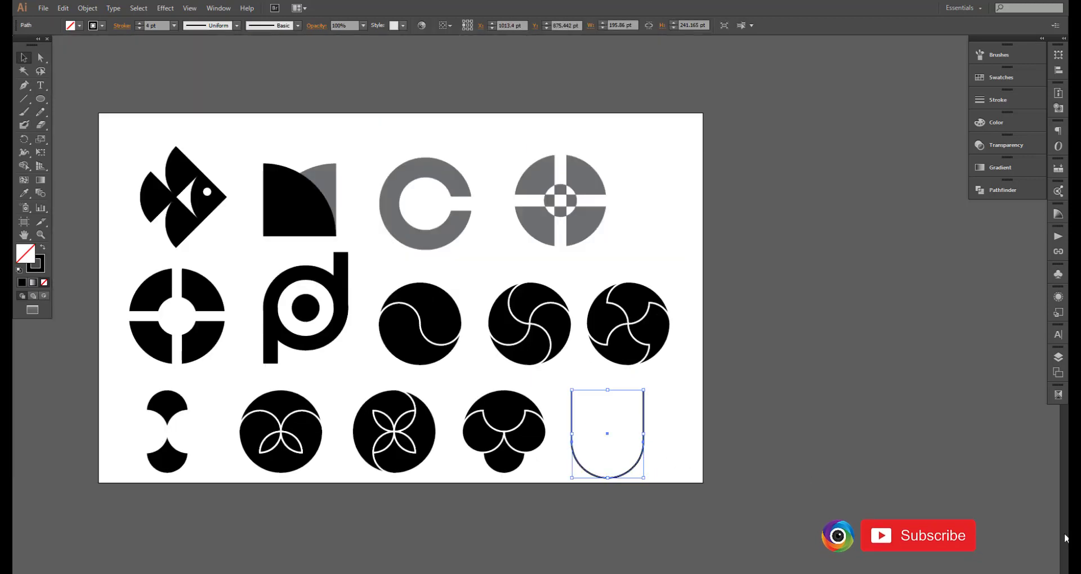
Shrink the U path and set its stroke weight to 26 pt
{"action": "left_click_drag", "start_coordinate": [645, 480], "coordinate": [629, 460]}
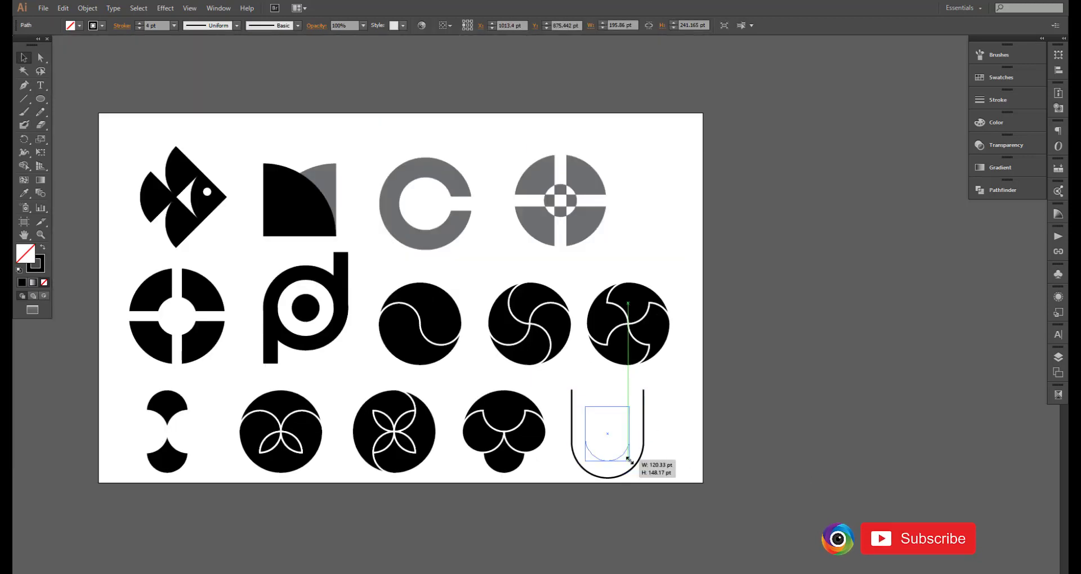
{"action": "type", "text": "32"}
{"action": "key", "text": "Return"}
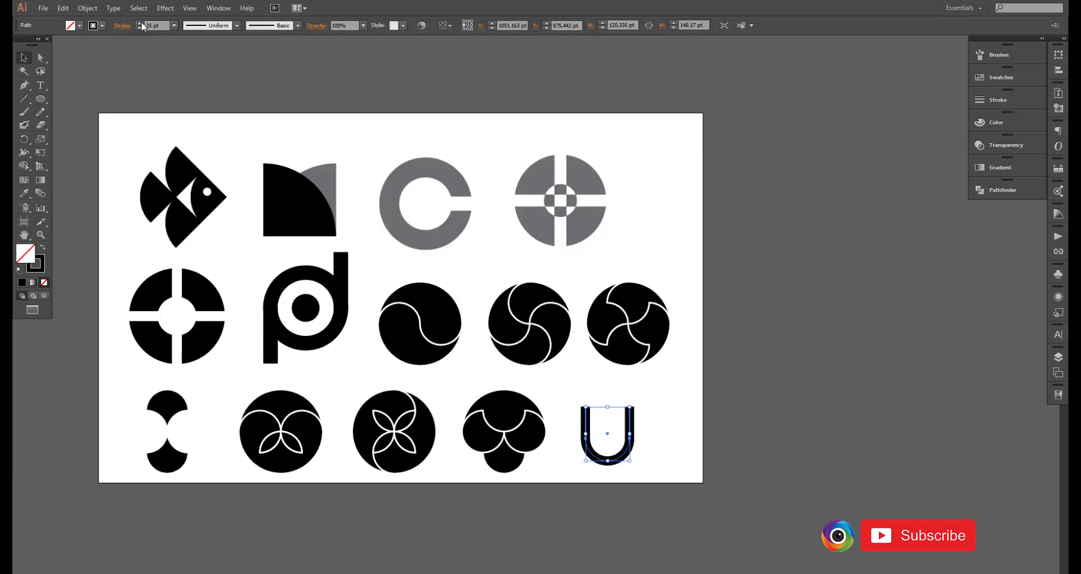
{"action": "left_click", "coordinate": [140, 27]}
{"action": "left_click", "coordinate": [139, 27]}
{"action": "left_click", "coordinate": [140, 27]}
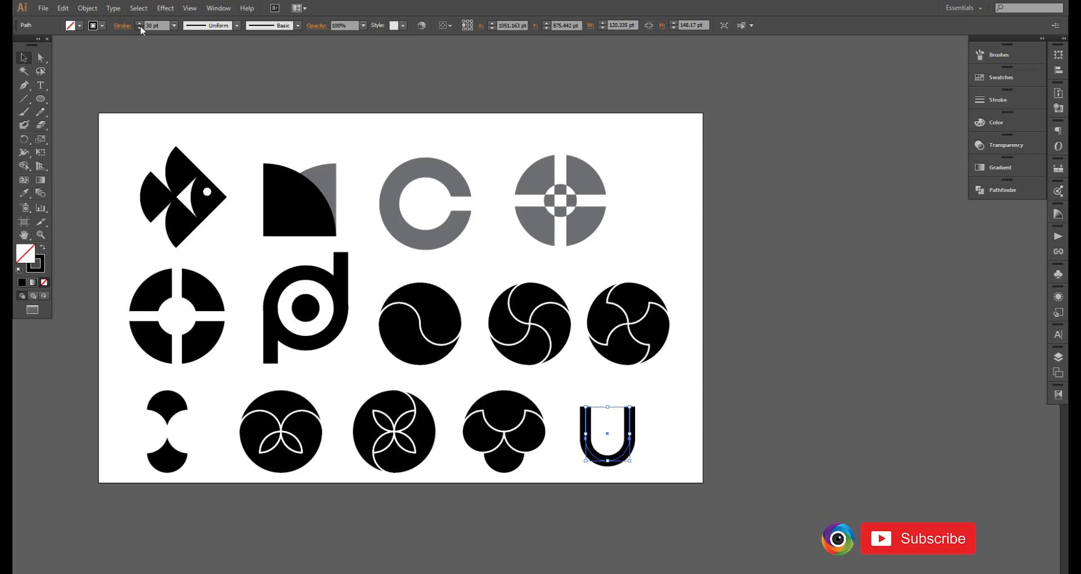
{"action": "left_click", "coordinate": [140, 27]}
{"action": "left_click", "coordinate": [139, 27]}
{"action": "left_click", "coordinate": [139, 28]}
Rotate the U about 45° so it opens up-right and settle the rotated copy in place
{"action": "left_click", "coordinate": [830, 475]}
{"action": "left_click", "coordinate": [630, 451]}
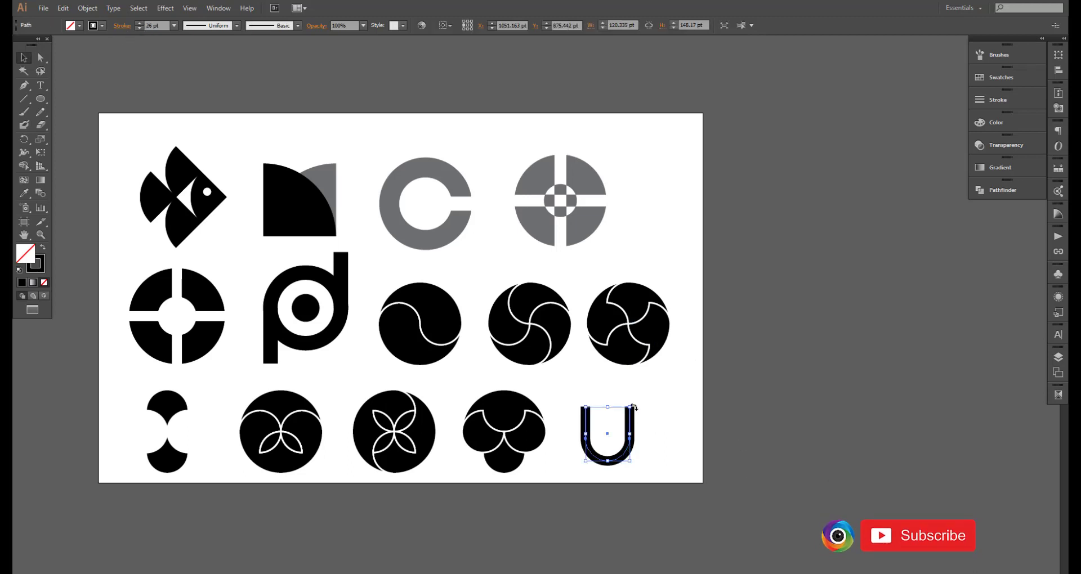
{"action": "left_click", "coordinate": [636, 464]}
{"action": "mouse_move", "coordinate": [635, 403]}
{"action": "left_mouse_down"}
{"action": "mouse_move", "coordinate": [656, 433]}
{"action": "mouse_move", "coordinate": [640, 447]}
{"action": "mouse_move", "coordinate": [667, 438]}
{"action": "left_mouse_up"}
{"action": "left_click", "coordinate": [626, 443]}
{"action": "scroll", "coordinate": [668, 439], "scroll_direction": "up", "scroll_amount": 2}
{"action": "left_click", "coordinate": [685, 416]}
Group the two interlocking U strokes into a single link mark
{"action": "left_click", "coordinate": [654, 394]}
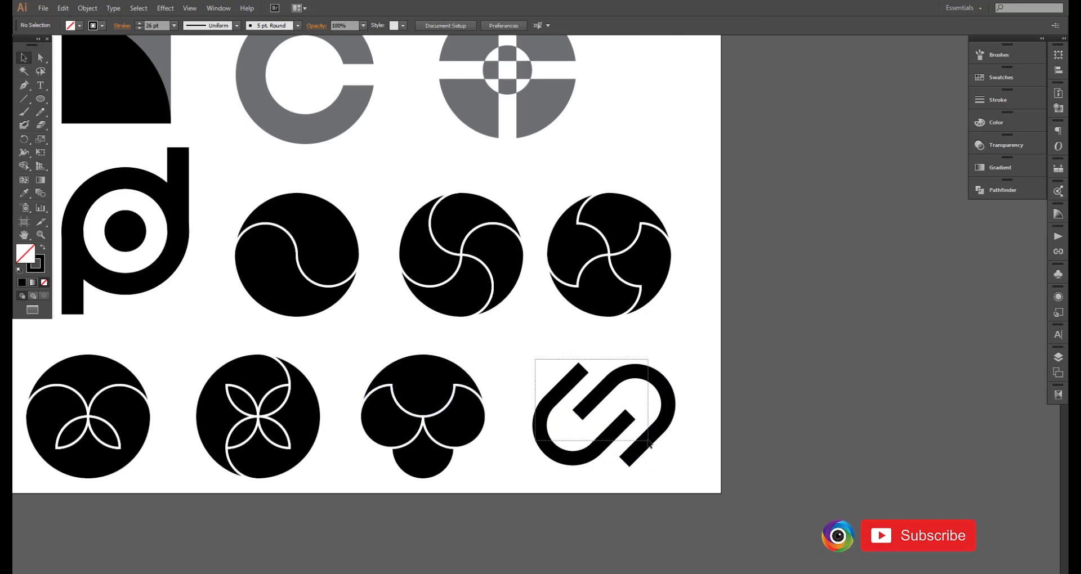
{"action": "right_click", "coordinate": [658, 265]}
{"action": "left_click", "coordinate": [670, 331]}
{"action": "left_click", "coordinate": [779, 427]}
{"action": "scroll", "coordinate": [730, 440], "scroll_direction": "down", "scroll_amount": 1}
{"action": "scroll", "coordinate": [730, 441], "scroll_direction": "down", "scroll_amount": 1}
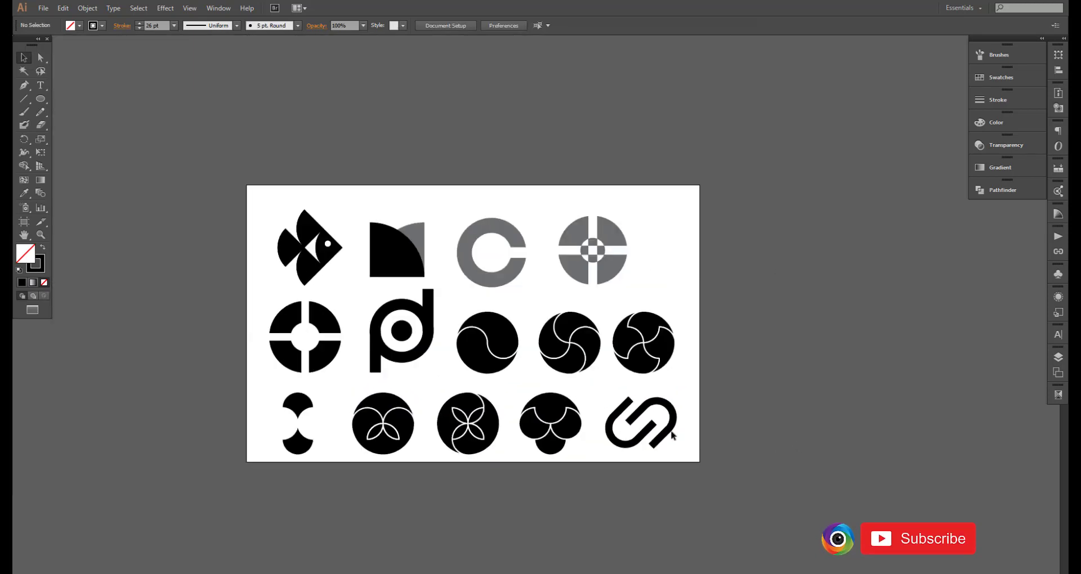
{"action": "left_click", "coordinate": [678, 430]}
{"action": "scroll", "coordinate": [687, 394], "scroll_direction": "down", "scroll_amount": 1}
Duplicate the logo artboard to the right with the Artboard tool
{"action": "scroll", "coordinate": [618, 366], "scroll_direction": "down", "scroll_amount": 1}
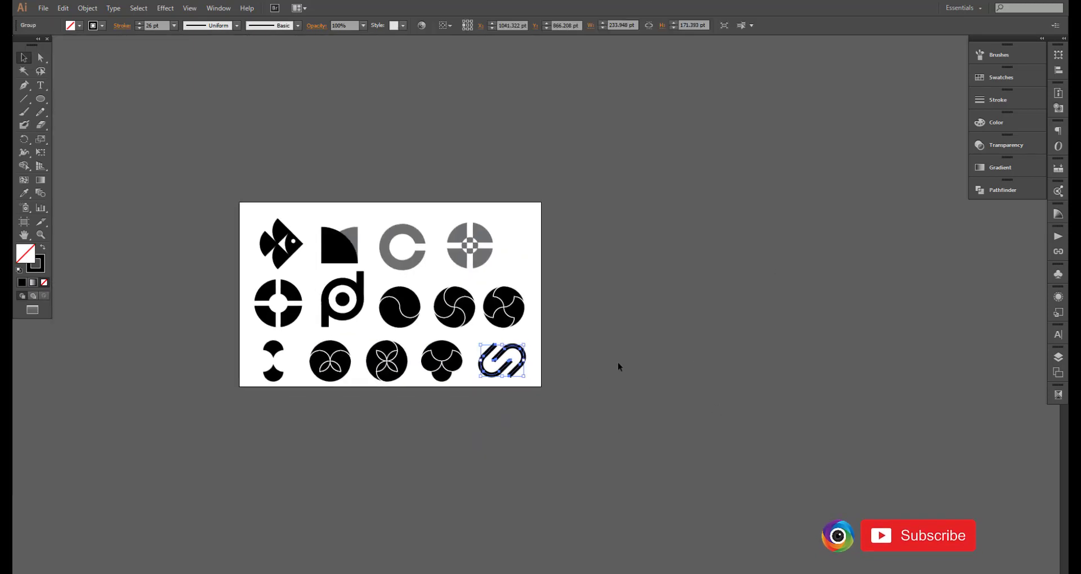
{"action": "left_click", "coordinate": [617, 367]}
{"action": "left_click", "coordinate": [24, 222]}
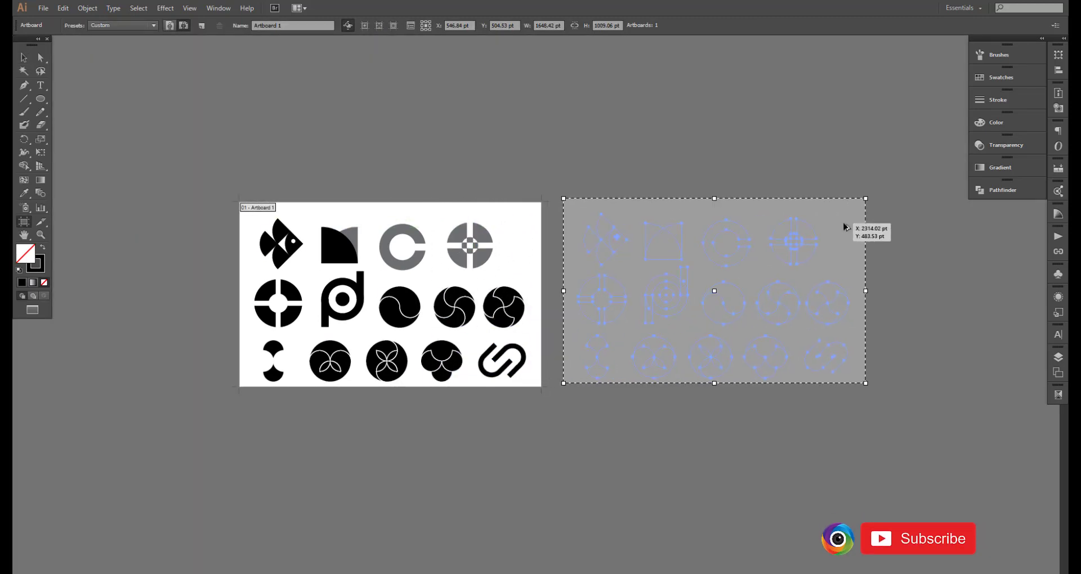
{"action": "left_click_drag", "start_coordinate": [536, 228], "coordinate": [863, 224]}
Delete every mark on the copy except the link, and move the link to the top-left
{"action": "left_click", "coordinate": [23, 58]}
{"action": "left_click_drag", "start_coordinate": [437, 226], "coordinate": [673, 394]}
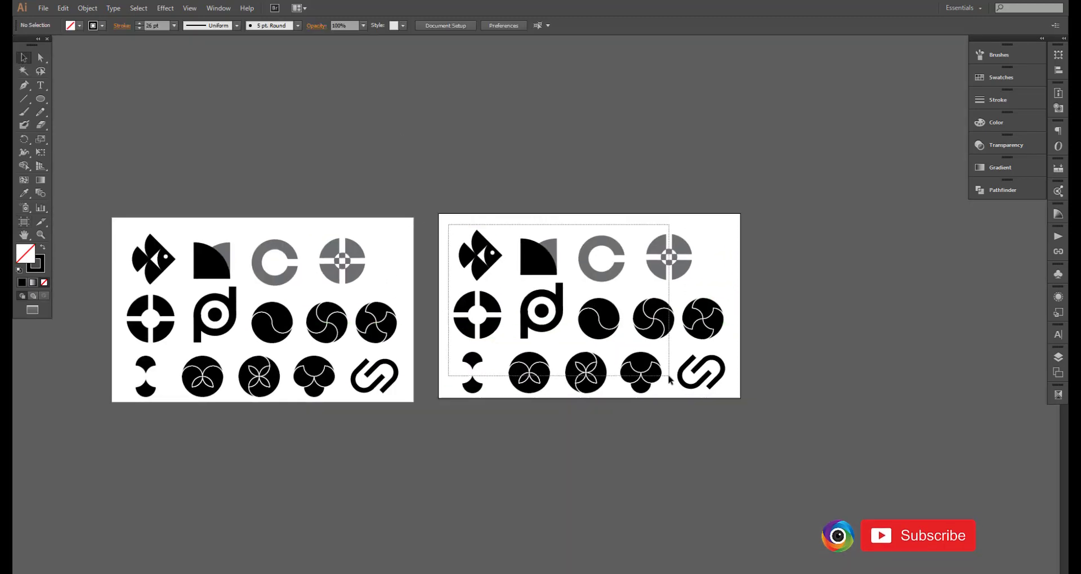
{"action": "key", "text": "Delete"}
{"action": "left_click", "coordinate": [718, 356]}
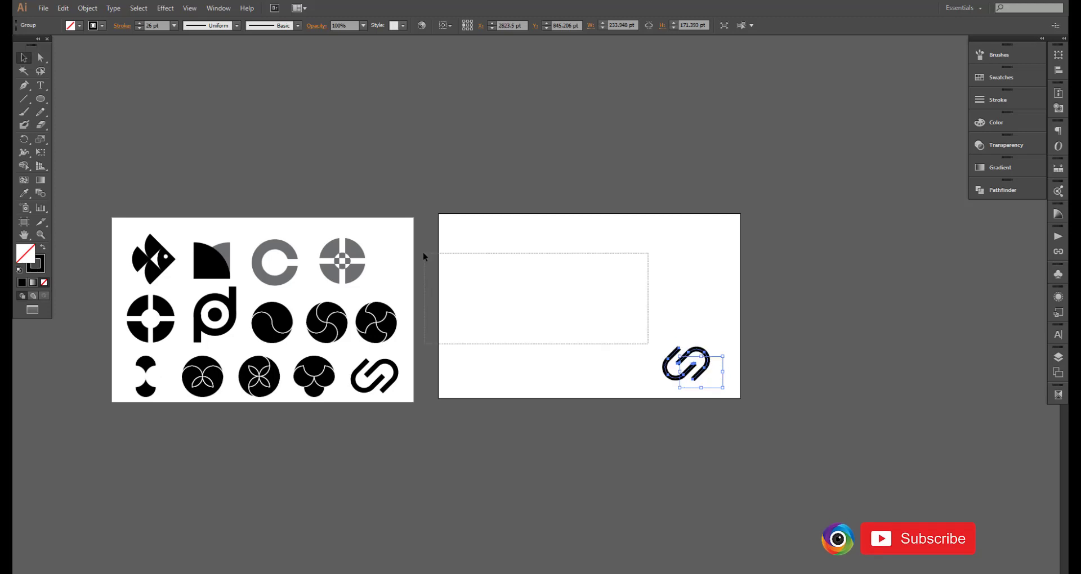
{"action": "mouse_move", "coordinate": [685, 379]}
{"action": "left_mouse_down"}
{"action": "mouse_move", "coordinate": [442, 273]}
{"action": "mouse_move", "coordinate": [465, 262]}
{"action": "left_mouse_up"}
Ungroup the link, delete its upper hook, and rotate the remaining hook upright into a U
{"action": "right_click", "coordinate": [478, 252]}
{"action": "left_click", "coordinate": [507, 323]}
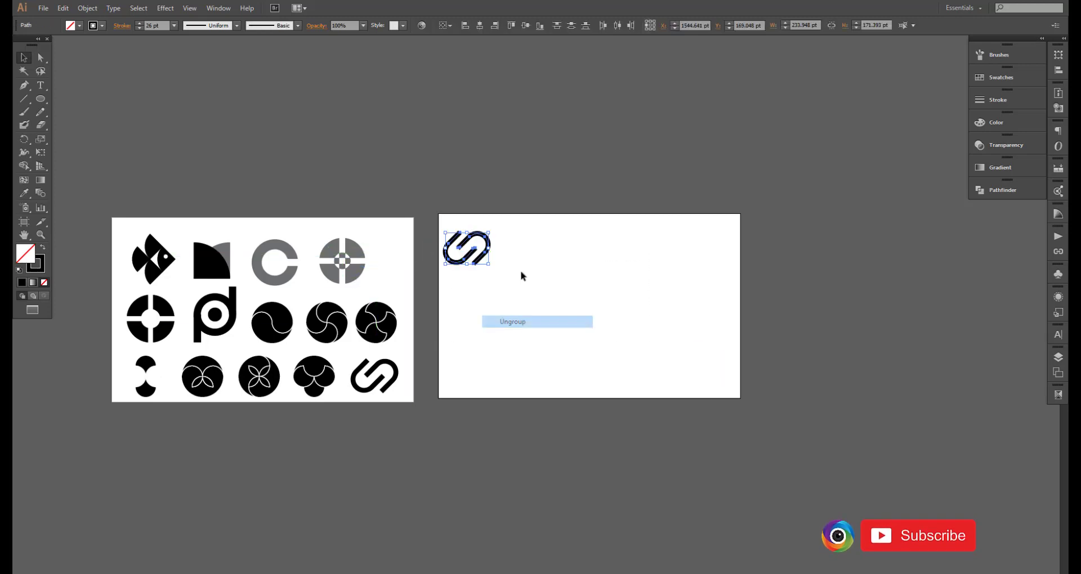
{"action": "left_click", "coordinate": [489, 249]}
{"action": "key", "text": "Delete"}
{"action": "left_click", "coordinate": [479, 254]}
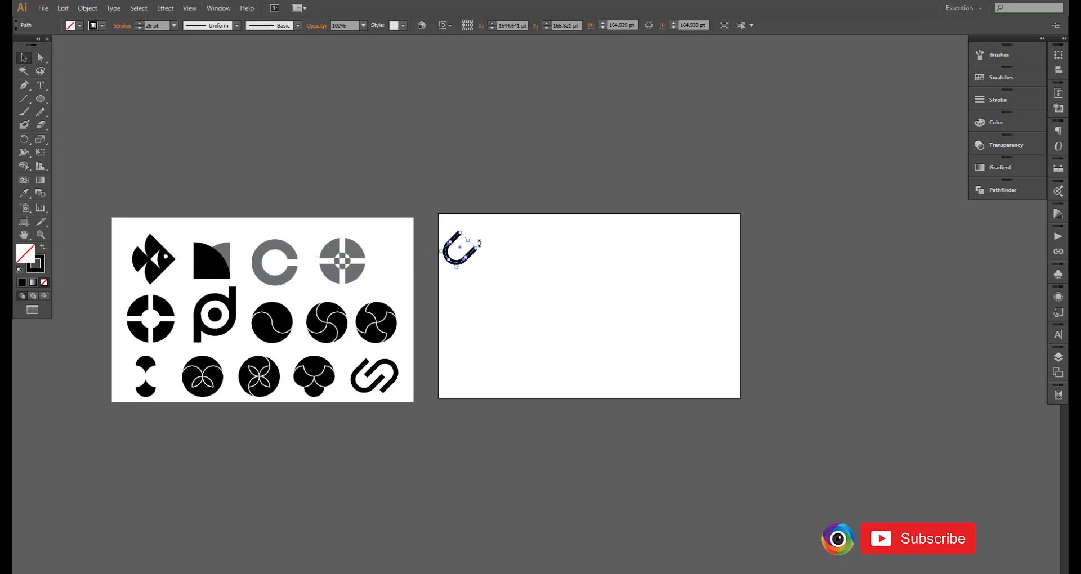
{"action": "left_click_drag", "start_coordinate": [472, 230], "coordinate": [457, 222]}
{"action": "left_click", "coordinate": [498, 203]}
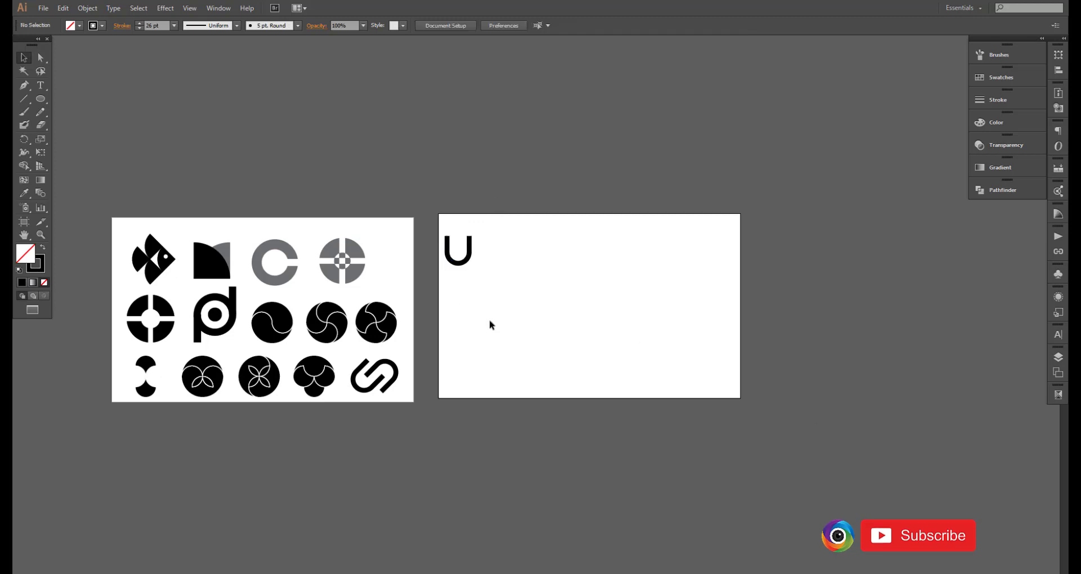
Draw a small circle centred inside the U's bowl
{"action": "key", "text": "ctrl+plus"}
{"action": "scroll", "coordinate": [548, 295], "scroll_direction": "left", "scroll_amount": 3}
{"action": "scroll", "coordinate": [560, 300], "scroll_direction": "right", "scroll_amount": 3}
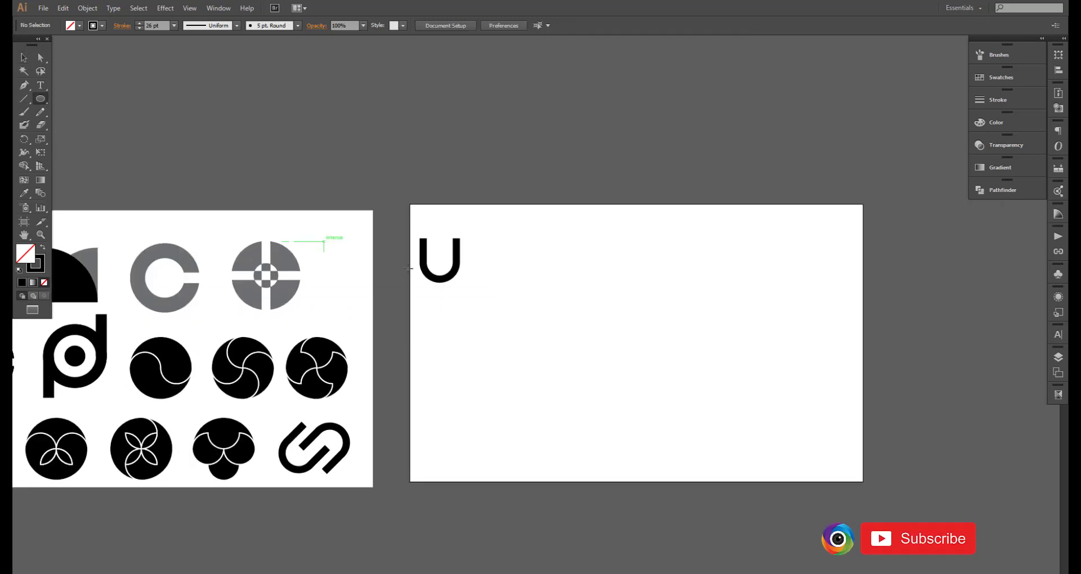
{"action": "scroll", "coordinate": [427, 259], "scroll_direction": "up", "scroll_amount": 2}
{"action": "left_click_drag", "start_coordinate": [452, 261], "coordinate": [466, 274]}
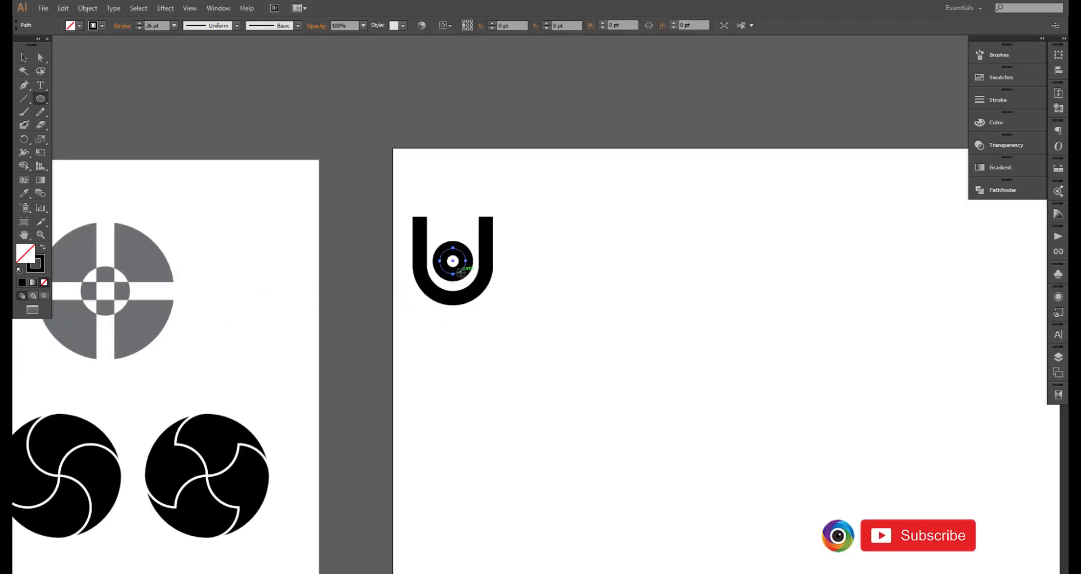
{"action": "left_click", "coordinate": [465, 274]}
{"action": "left_click", "coordinate": [555, 307]}
Give the circle no stroke and a solid black fill
{"action": "left_click", "coordinate": [175, 26]}
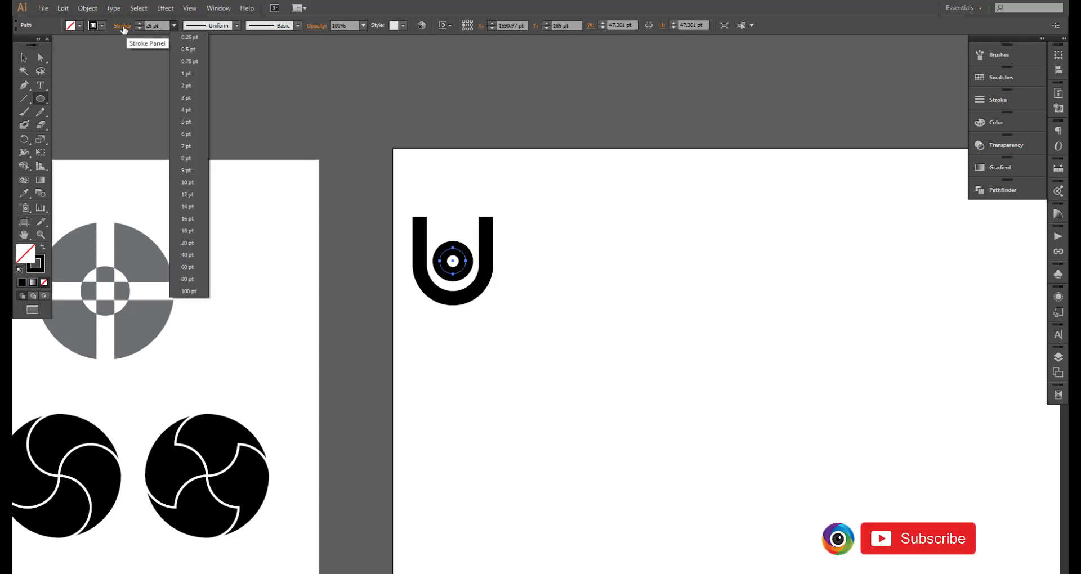
{"action": "left_click", "coordinate": [189, 36]}
{"action": "left_click", "coordinate": [139, 28]}
{"action": "left_click", "coordinate": [80, 25]}
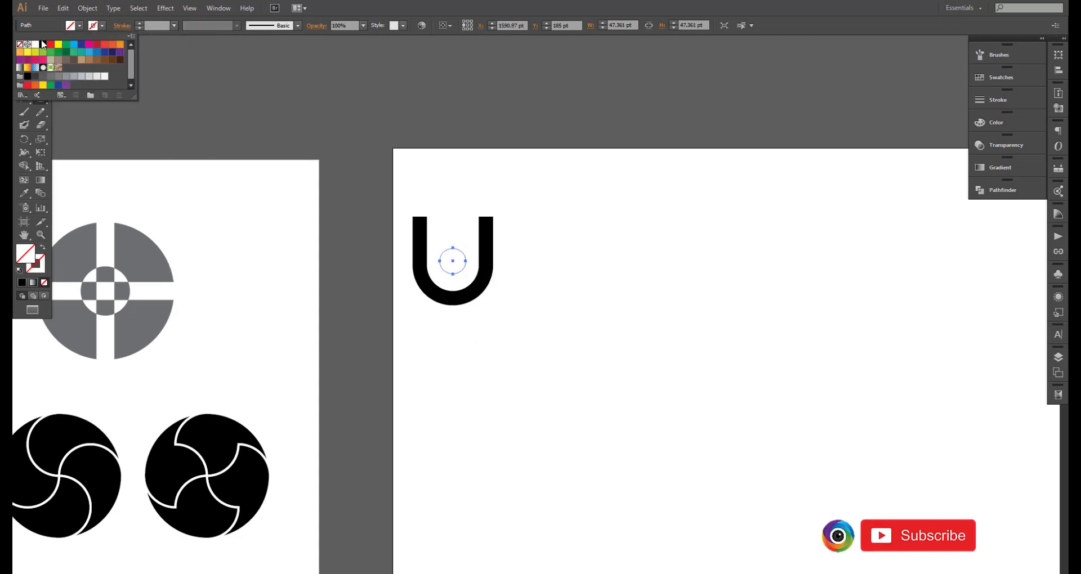
{"action": "left_click", "coordinate": [41, 42]}
{"action": "left_click", "coordinate": [453, 261]}
{"action": "left_click", "coordinate": [574, 309]}
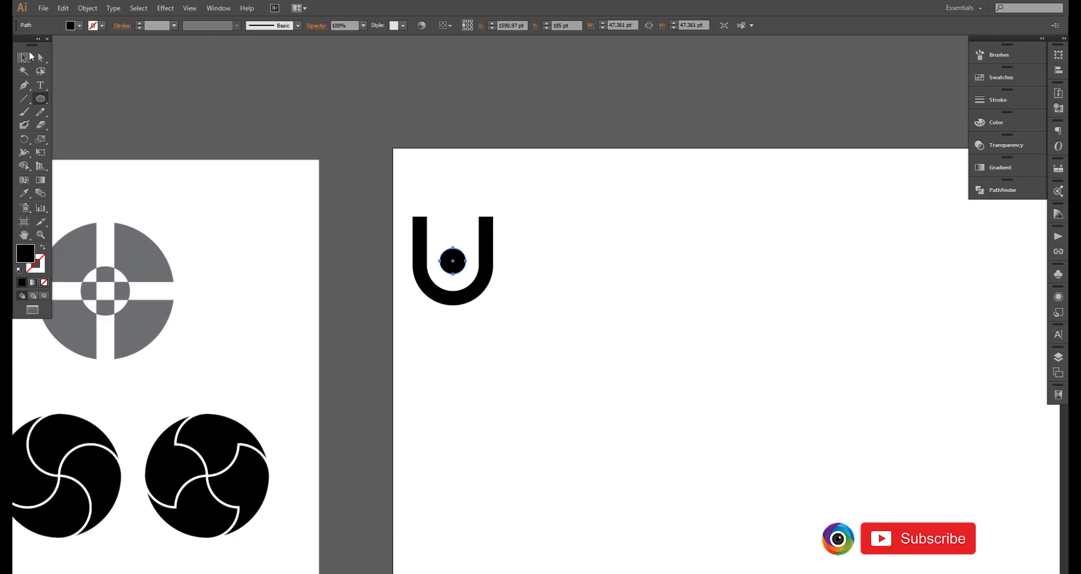
{"action": "left_click", "coordinate": [30, 55]}
{"action": "left_click", "coordinate": [381, 162]}
{"action": "key", "text": "ctrl+minus"}
{"action": "key", "text": "ctrl+minus"}
{"action": "left_click_drag", "start_coordinate": [517, 270], "coordinate": [698, 264]}
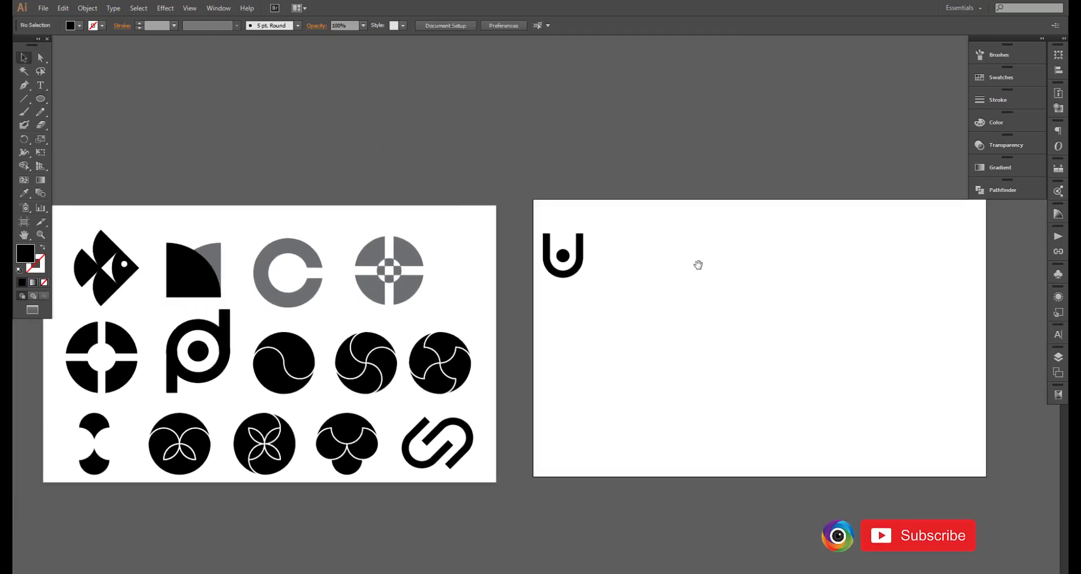
Move the U-with-dot mark to the end of Artboard 1's top row
{"action": "scroll", "coordinate": [653, 264], "scroll_direction": "down", "scroll_amount": 1}
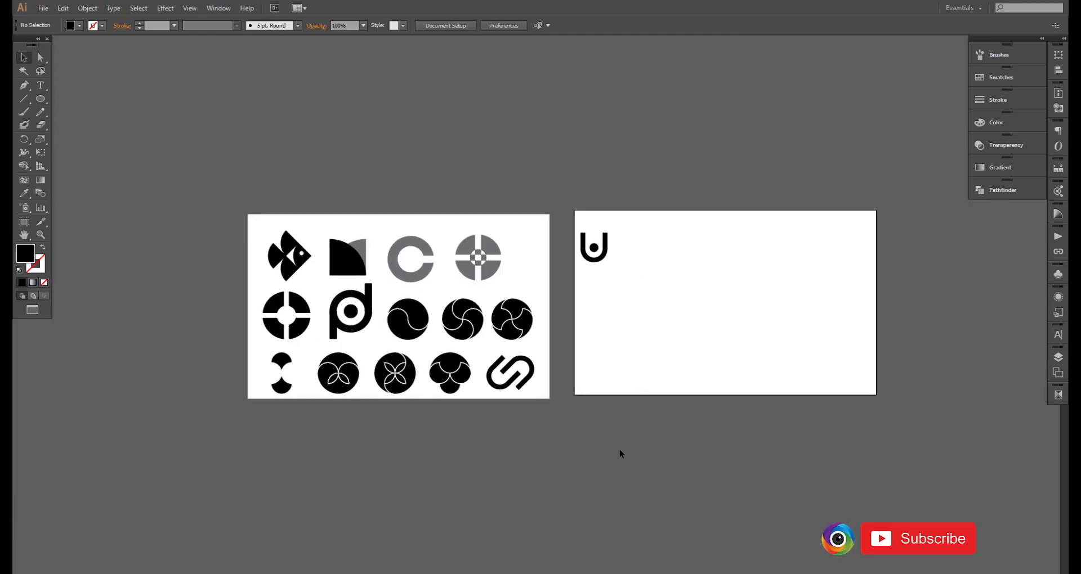
{"action": "scroll", "coordinate": [619, 454], "scroll_direction": "down", "scroll_amount": 1}
{"action": "scroll", "coordinate": [615, 462], "scroll_direction": "up", "scroll_amount": 1}
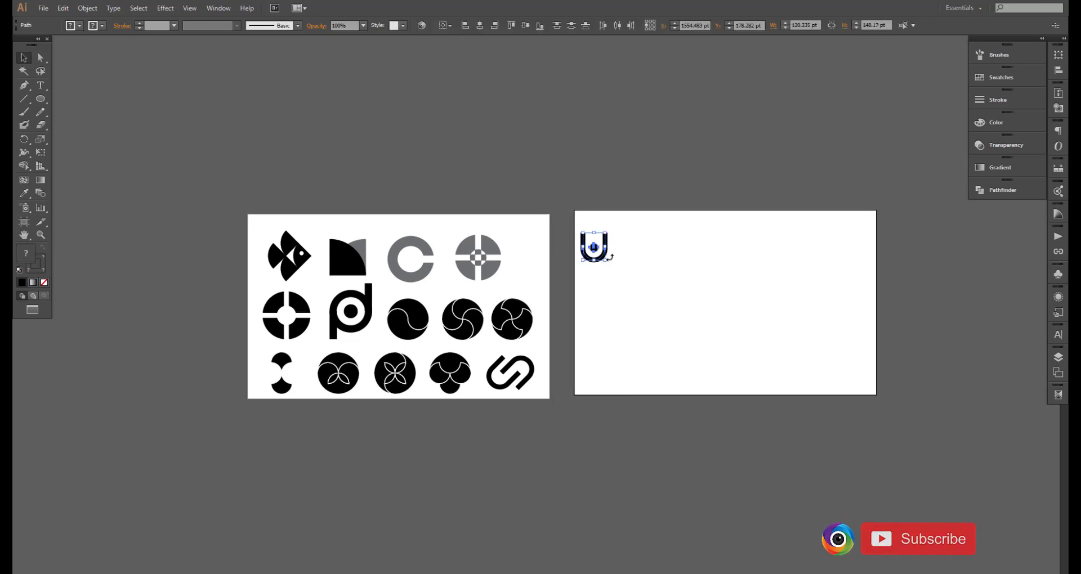
{"action": "left_click_drag", "start_coordinate": [596, 251], "coordinate": [529, 261]}
{"action": "left_click", "coordinate": [654, 297]}
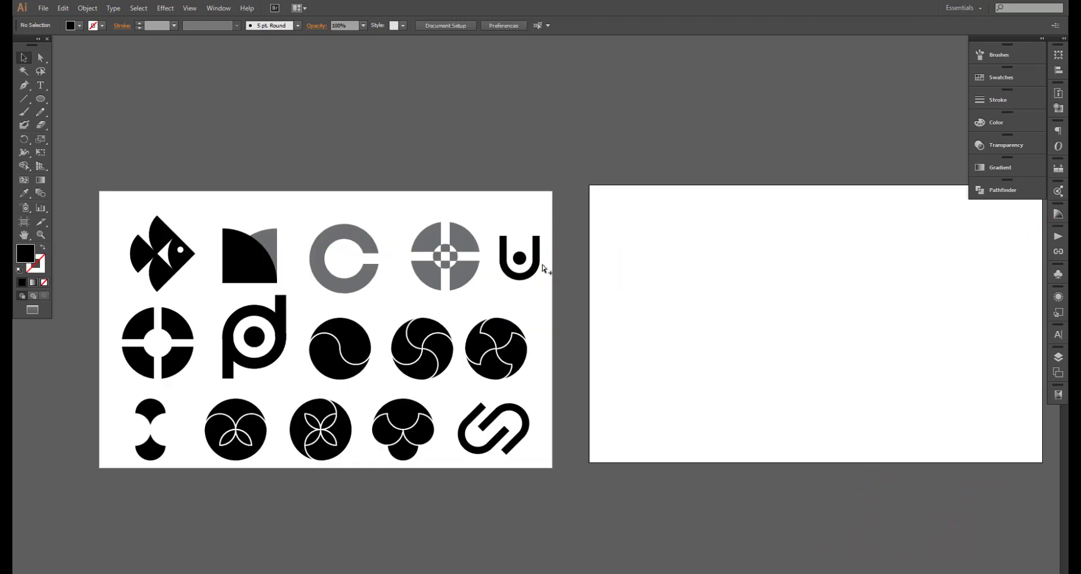
Delete the empty second artboard
{"action": "left_click", "coordinate": [24, 223]}
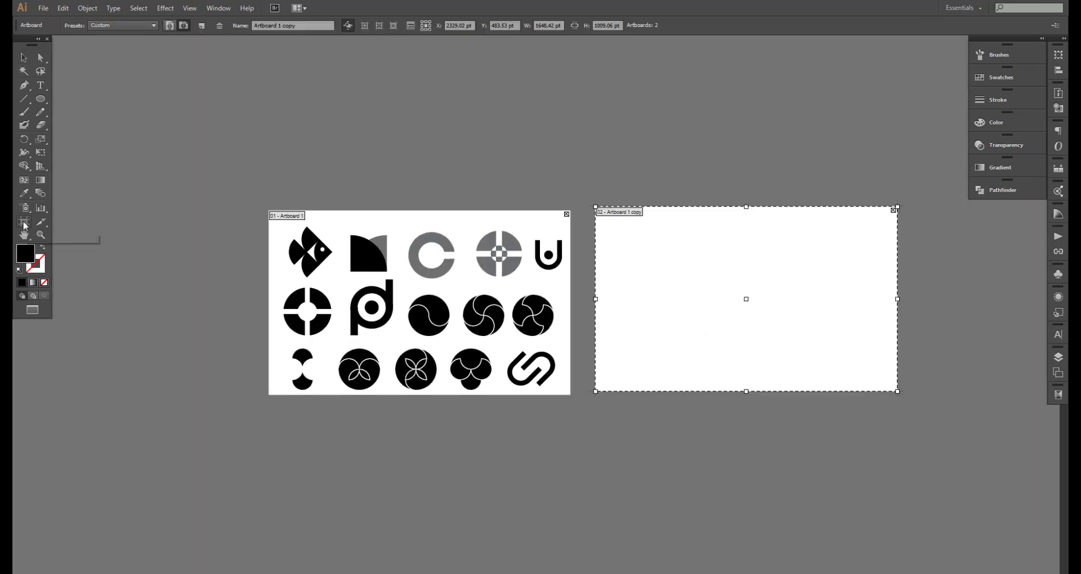
{"action": "left_click", "coordinate": [894, 210]}
{"action": "left_click", "coordinate": [24, 57]}
{"action": "scroll", "coordinate": [413, 424], "scroll_direction": "up", "scroll_amount": 2}
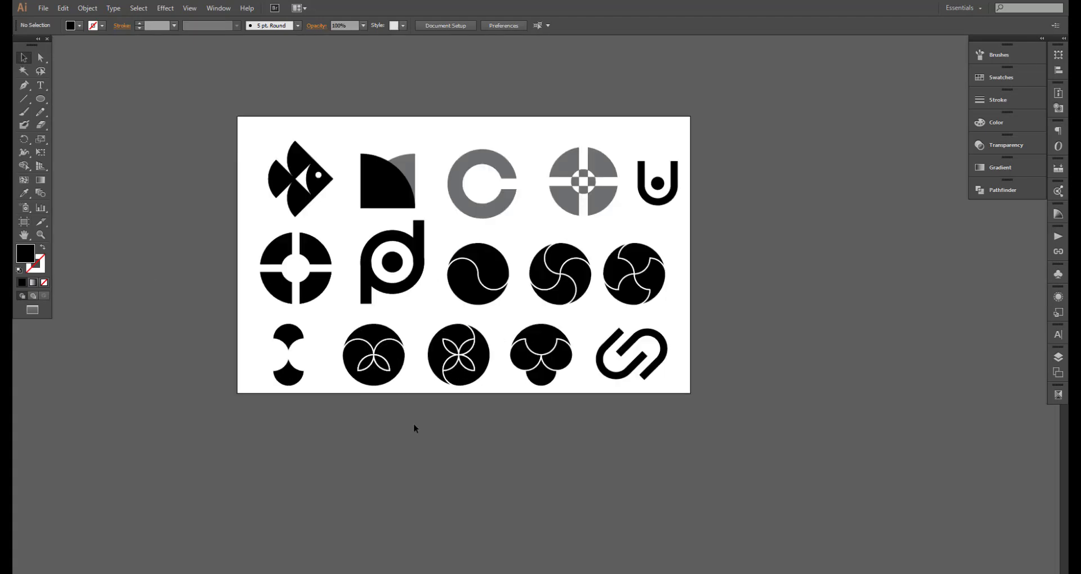
{"action": "scroll", "coordinate": [767, 467], "scroll_direction": "up", "scroll_amount": 1}
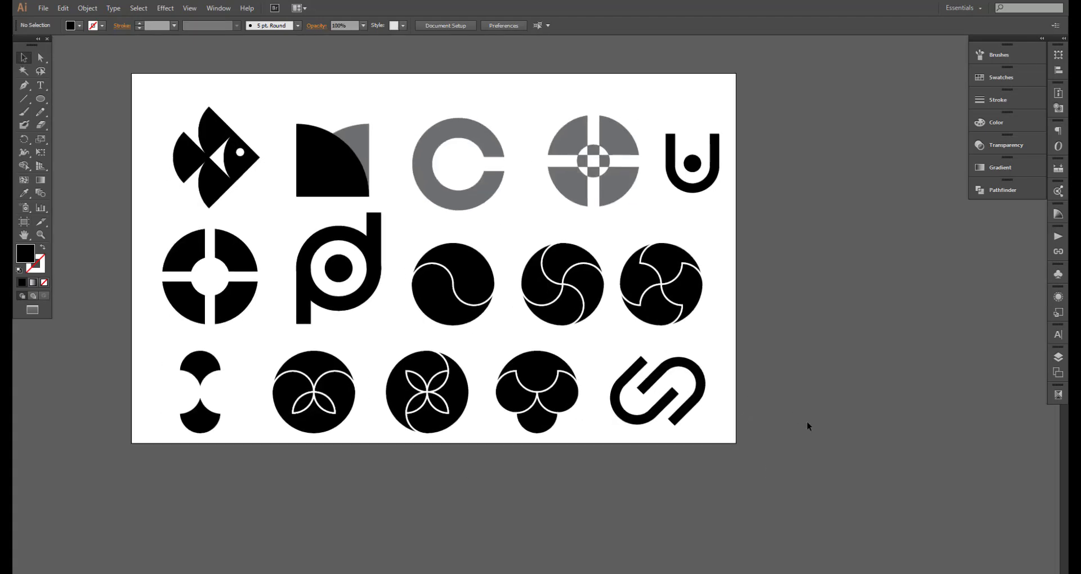